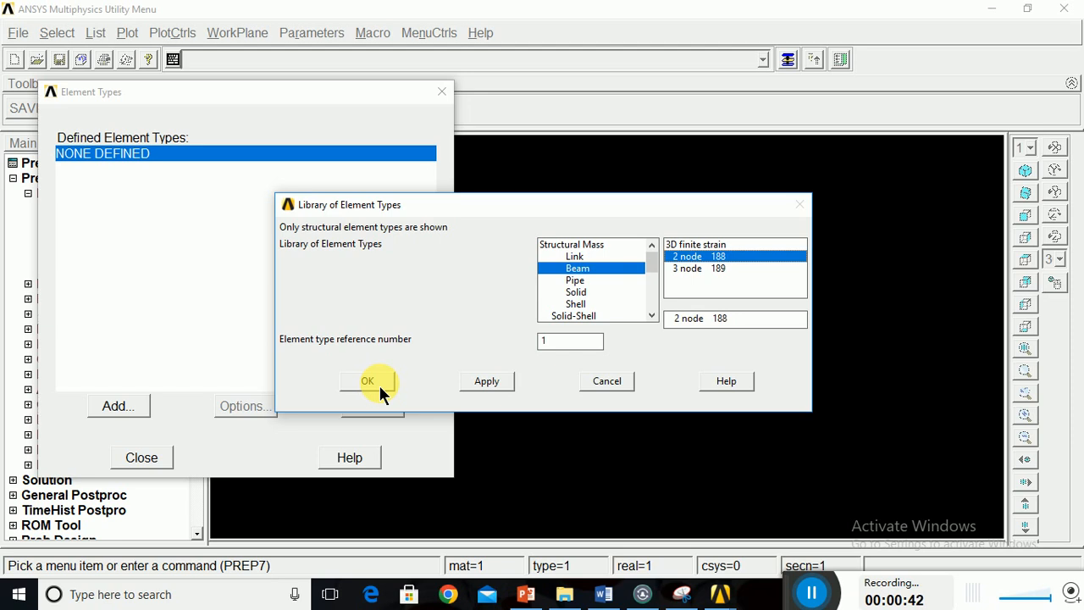
Finish adding the Beam 2 node 188 element type and close the element type definitions.
click(143, 458)
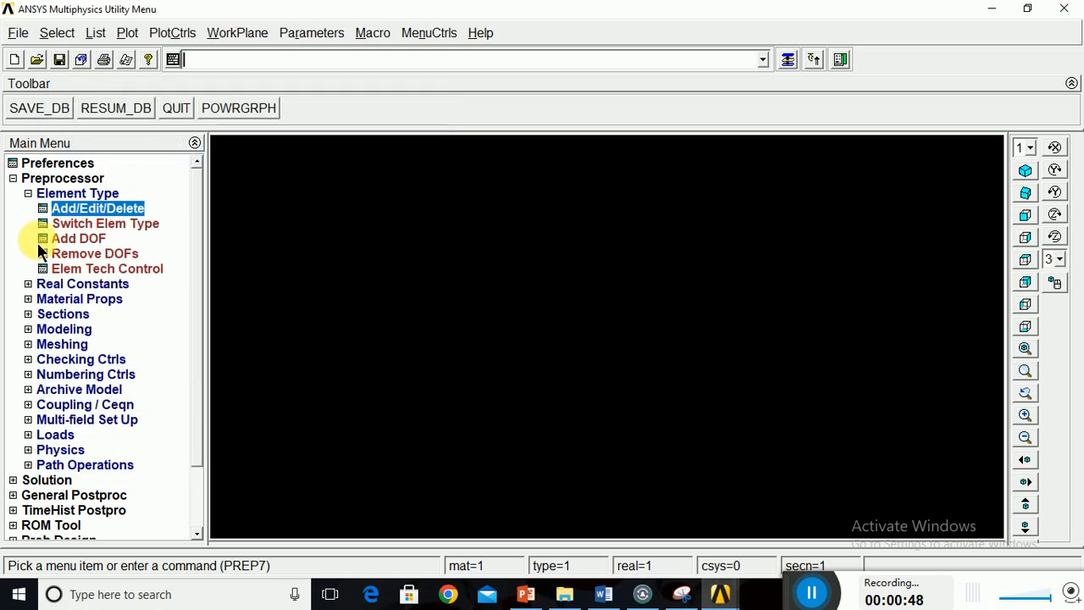
click(28, 193)
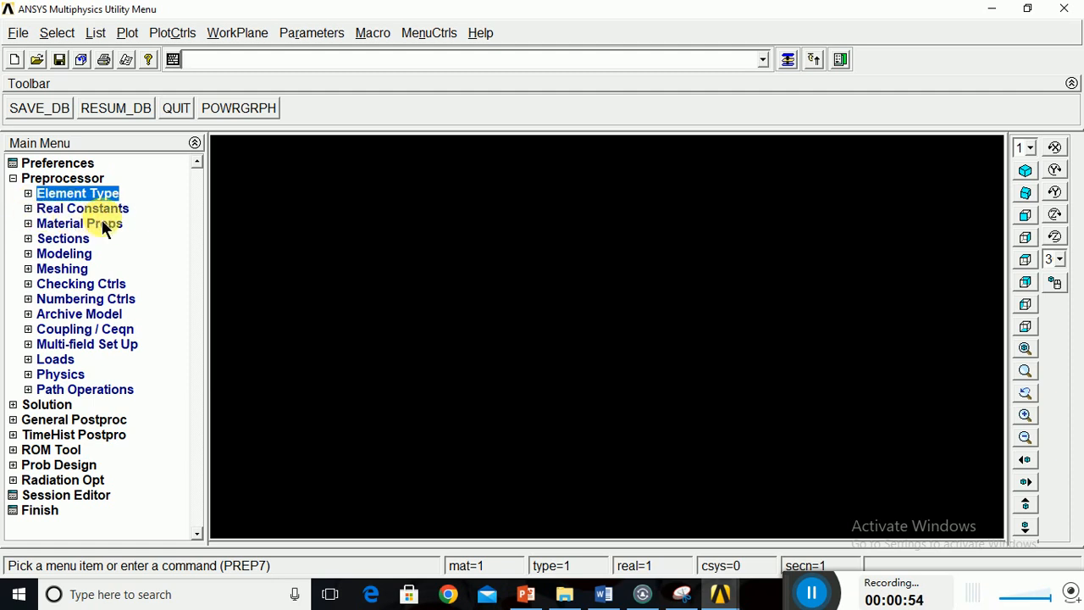
Open the structural linear elastic isotropic properties for material model 1.
click(29, 226)
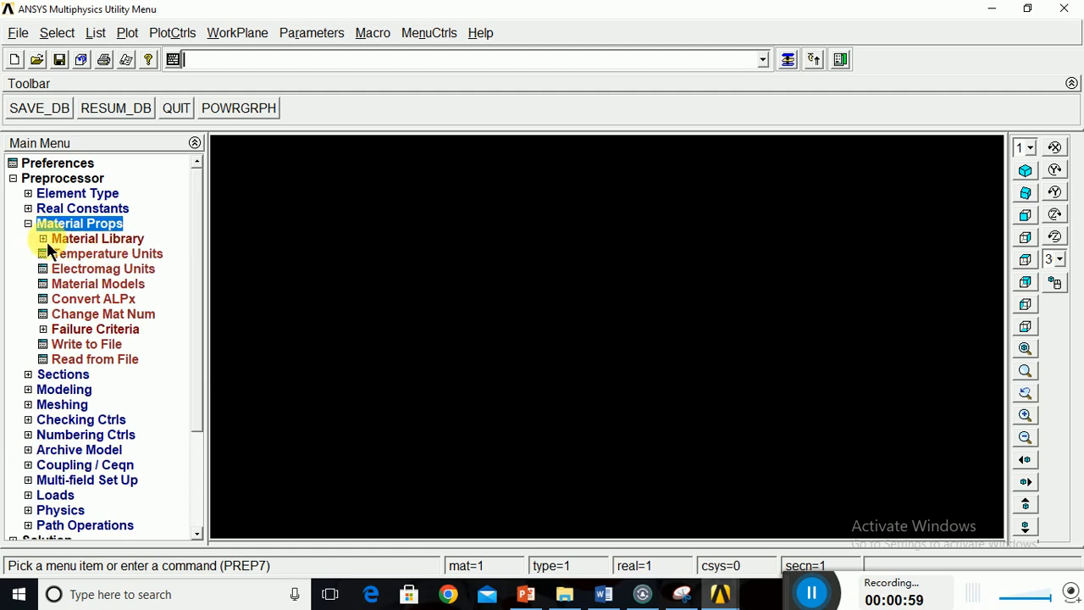
double_click(76, 286)
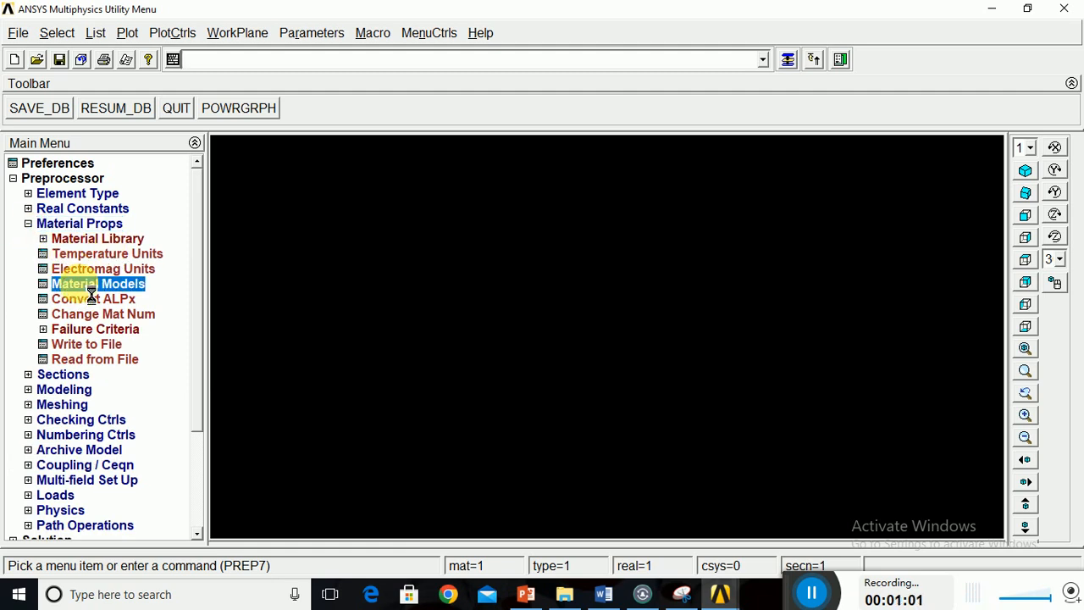
double_click(567, 271)
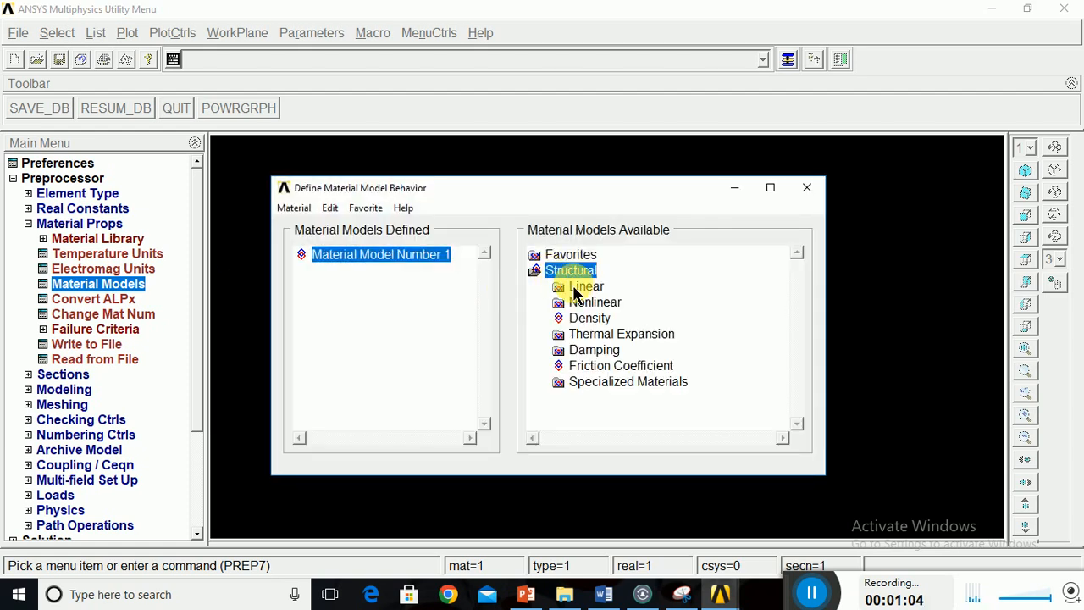
double_click(583, 288)
double_click(603, 303)
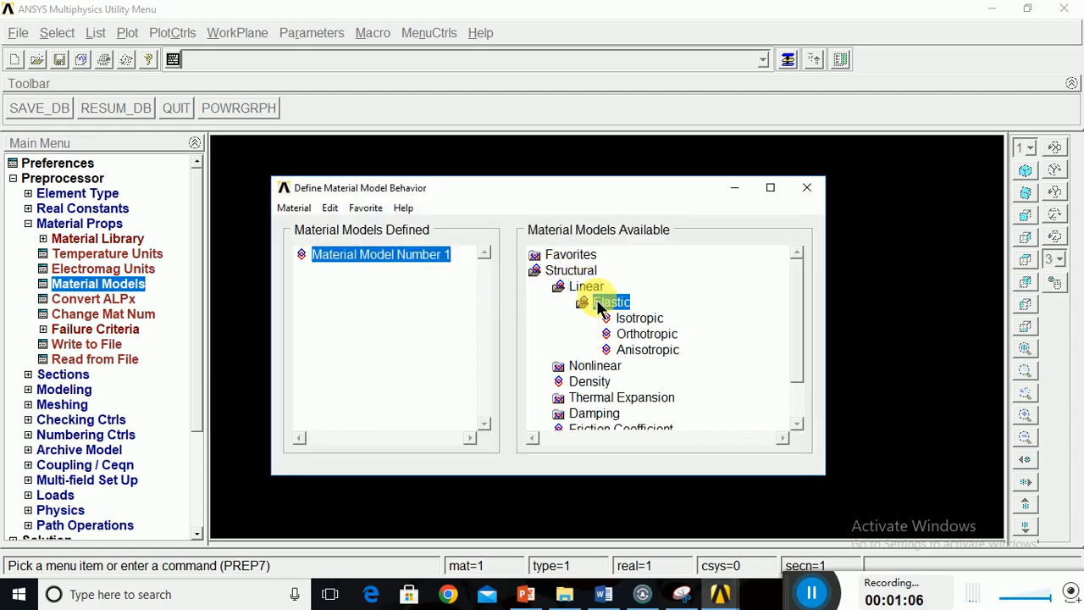
double_click(632, 321)
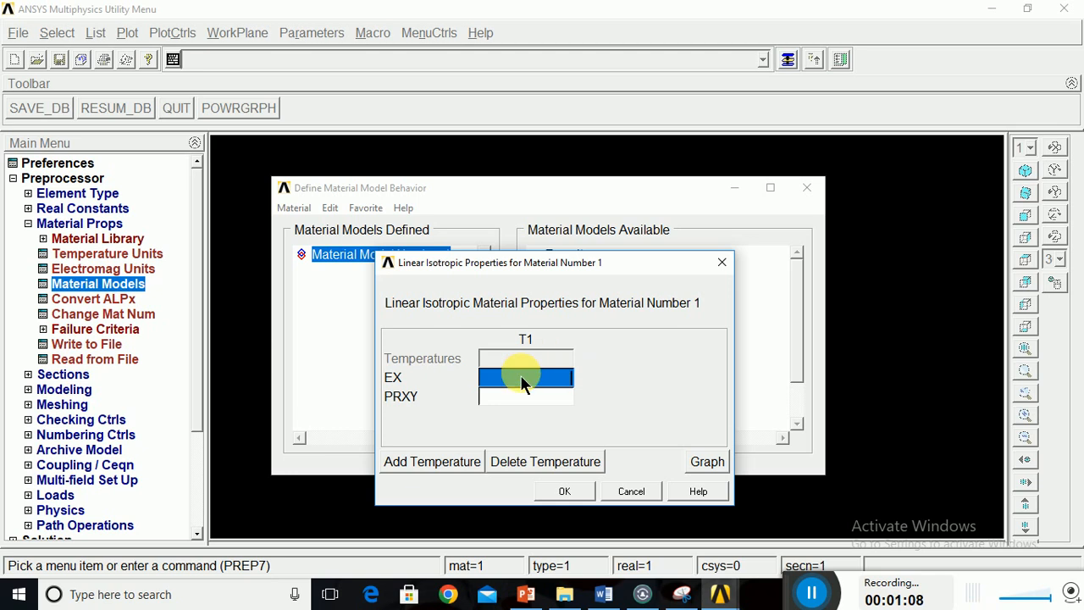
Check the stepped bar problem slide in PowerPoint and, back in ANSYS, set material 1's EX to 200e3 and PRXY to 0.3.
click(527, 595)
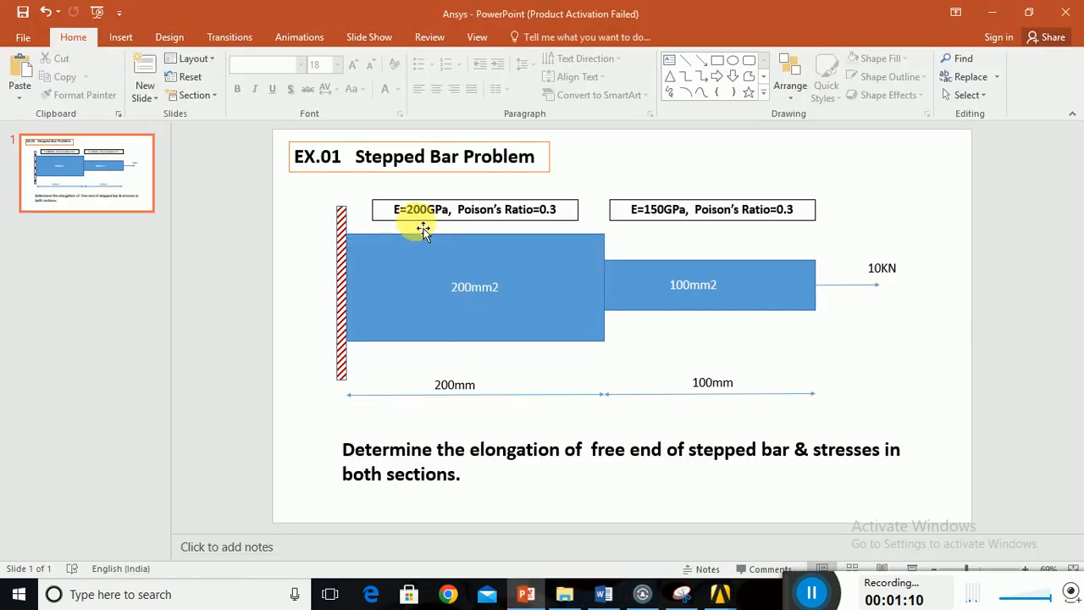
click(625, 596)
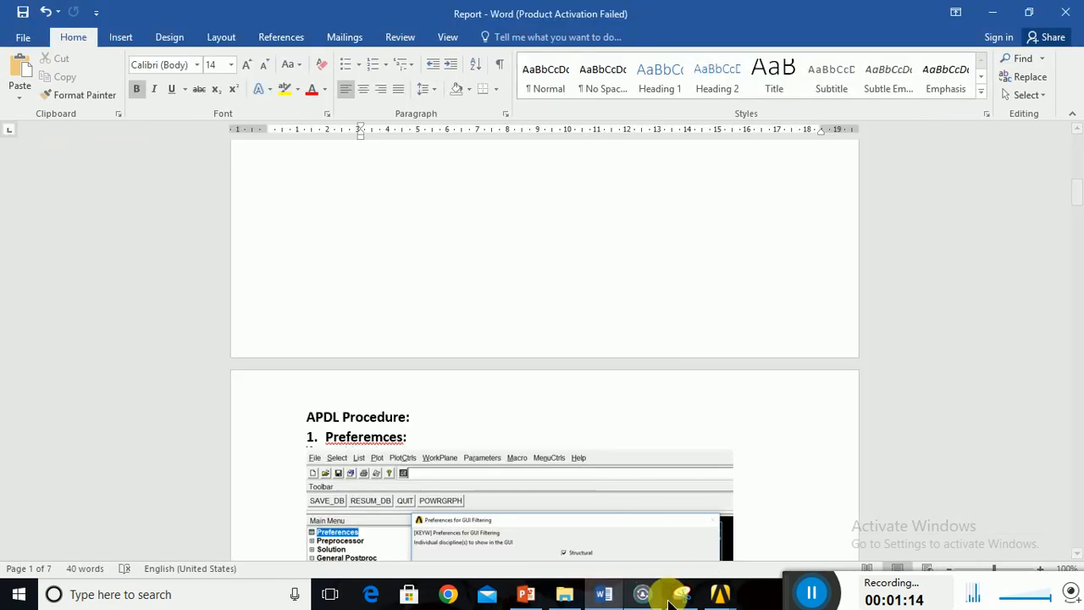
mouse_move(718, 589)
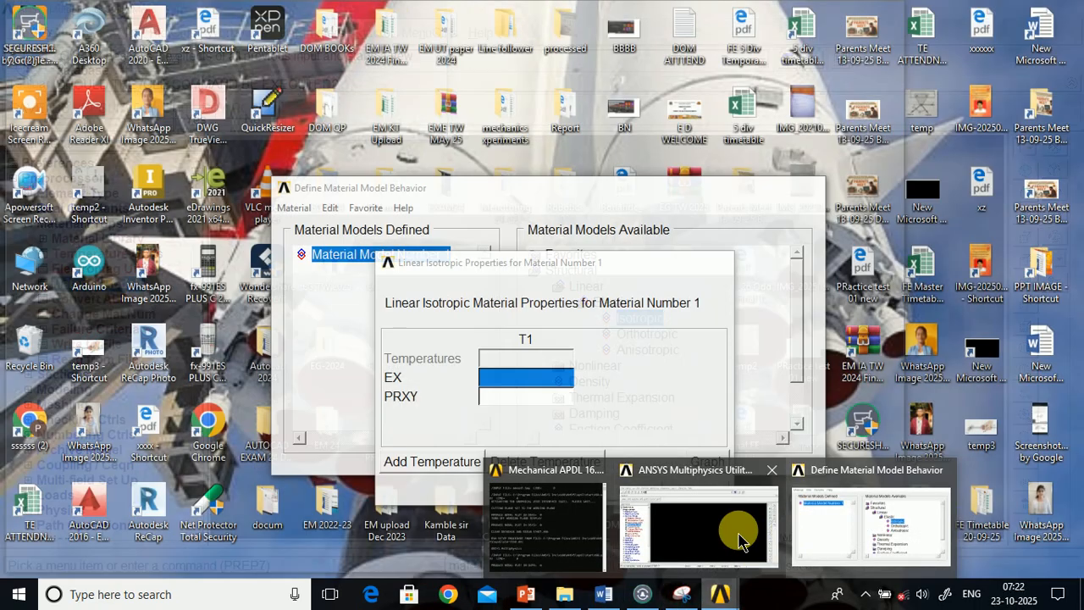
click(749, 547)
click(789, 60)
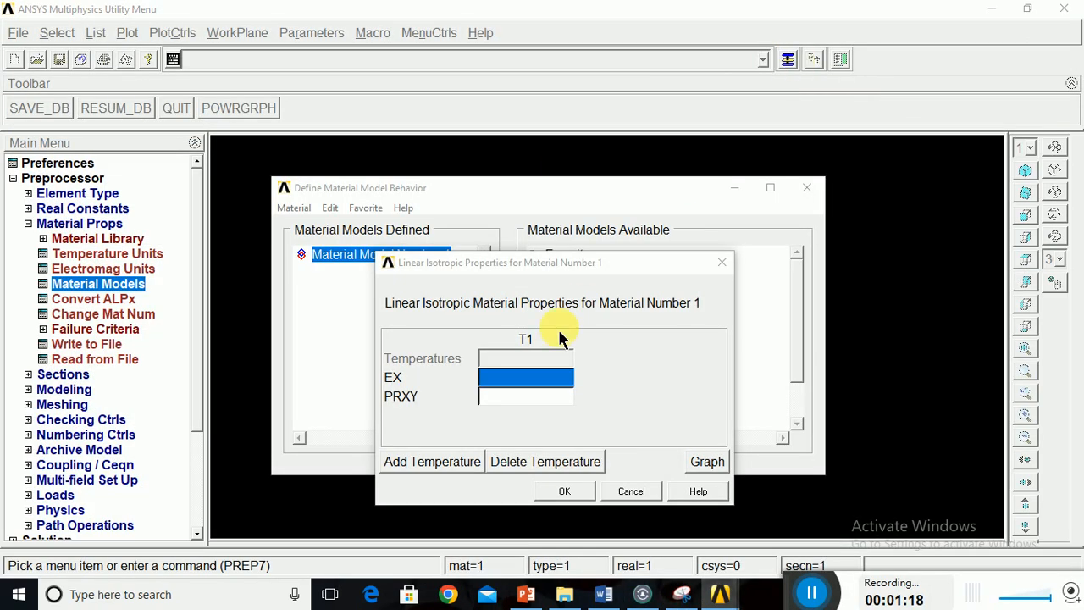
text(200e3)
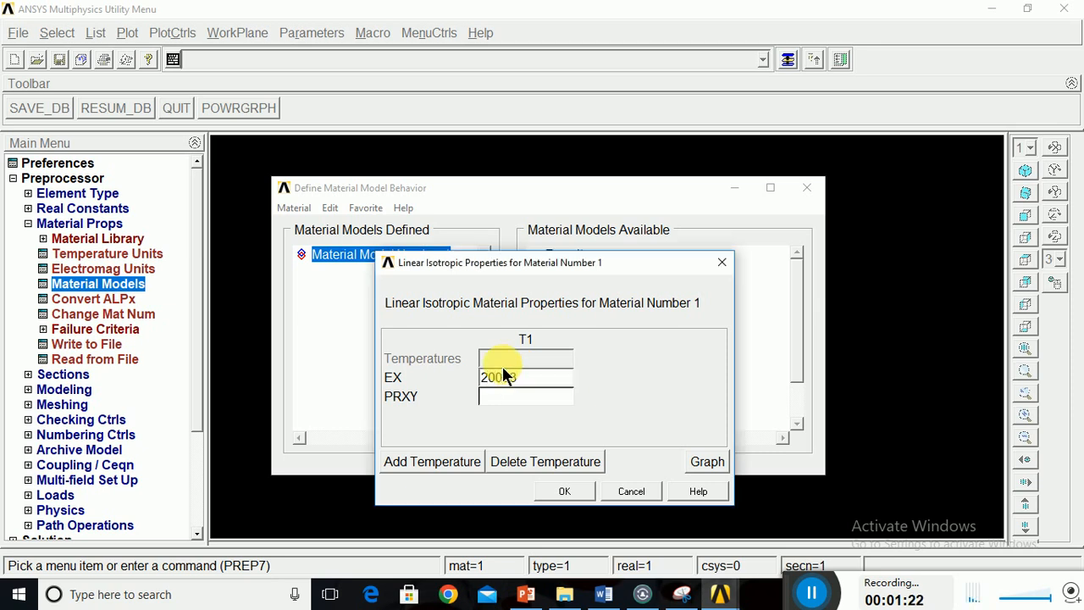
click(535, 396)
text(0.3)
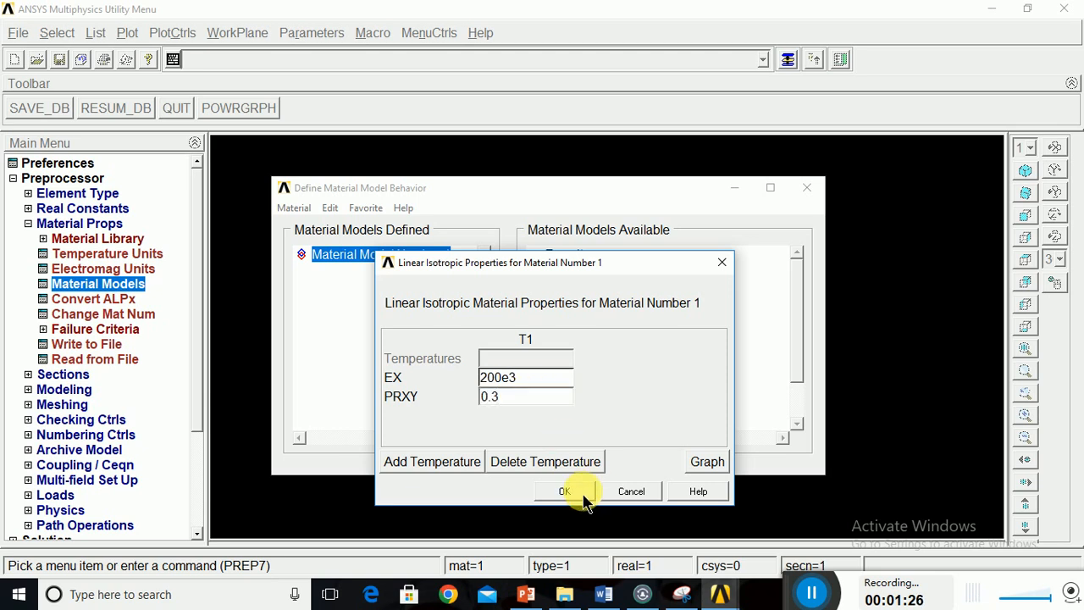
click(583, 498)
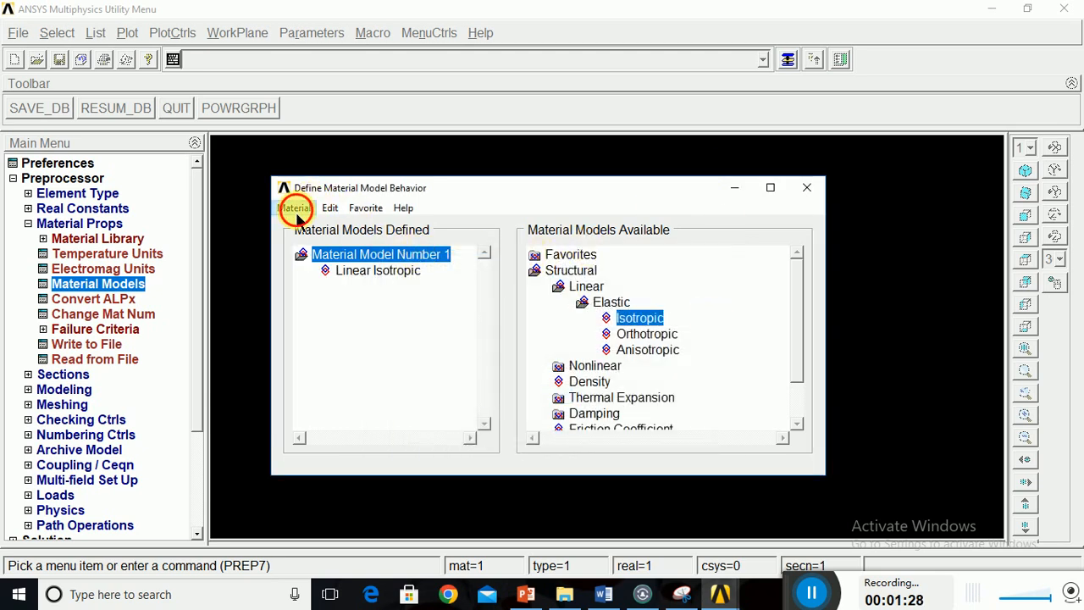
Create a new material model with ID 2 and open its linear isotropic properties.
click(294, 209)
click(290, 227)
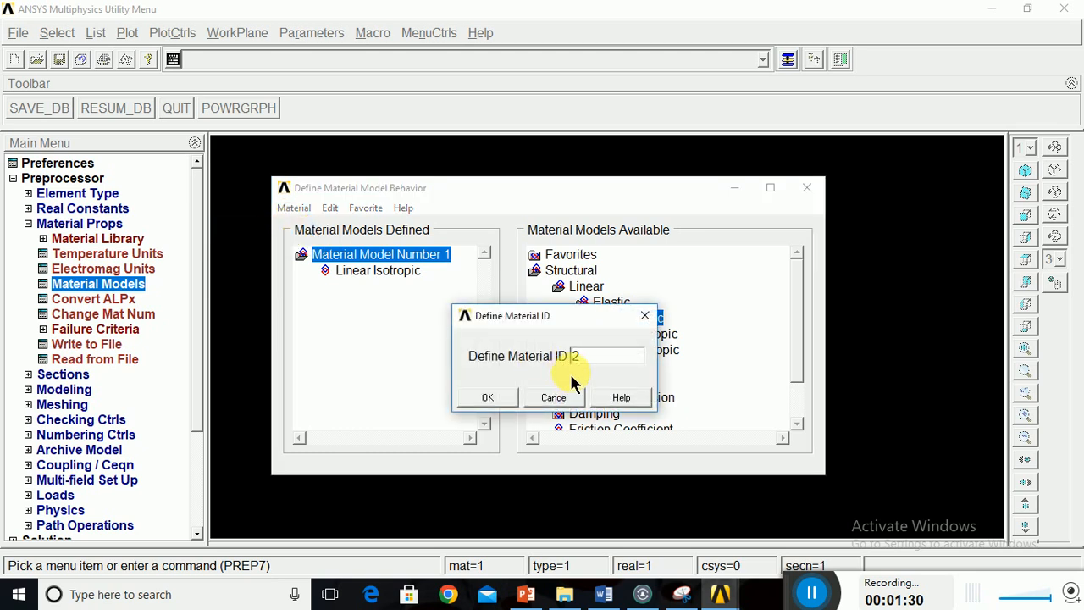
click(490, 396)
double_click(635, 319)
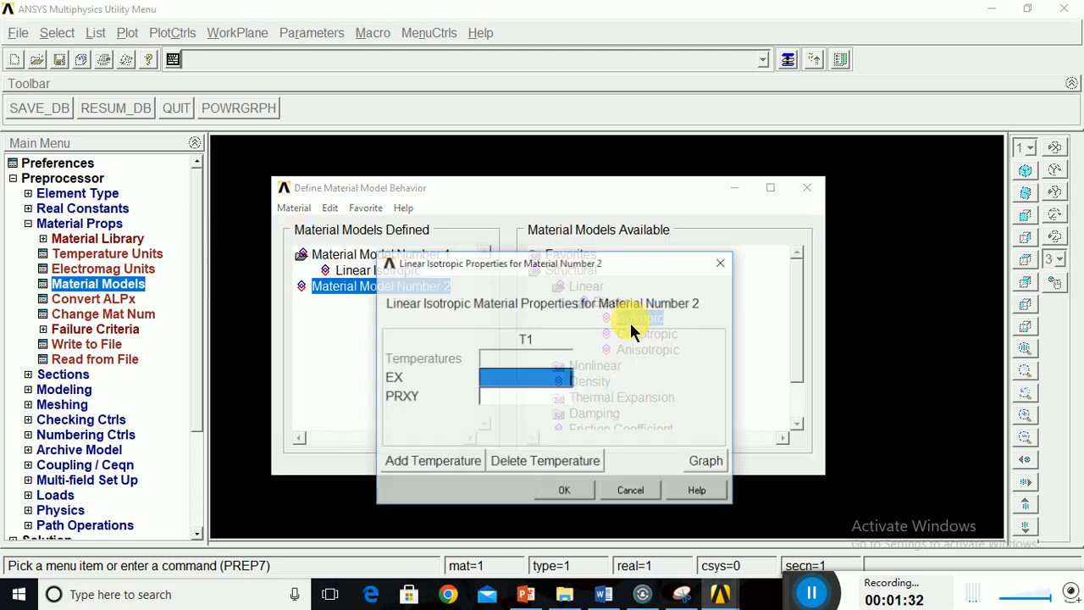
Set material 2's EX to 150e3 and PRXY to 0.3, and close the material model definitions.
click(514, 383)
text(150)
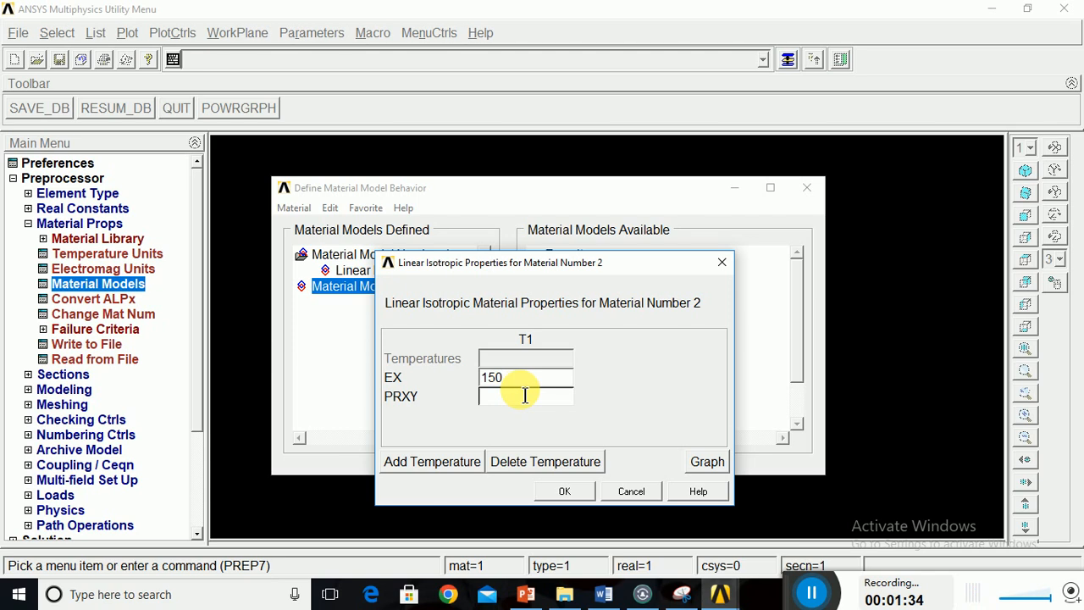
text(e3)
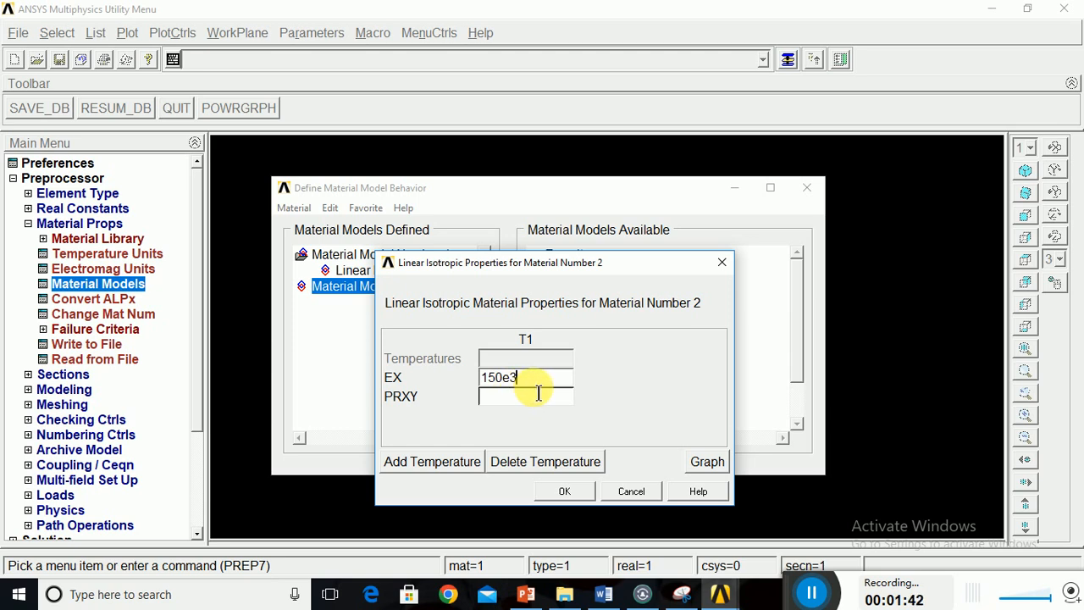
click(521, 398)
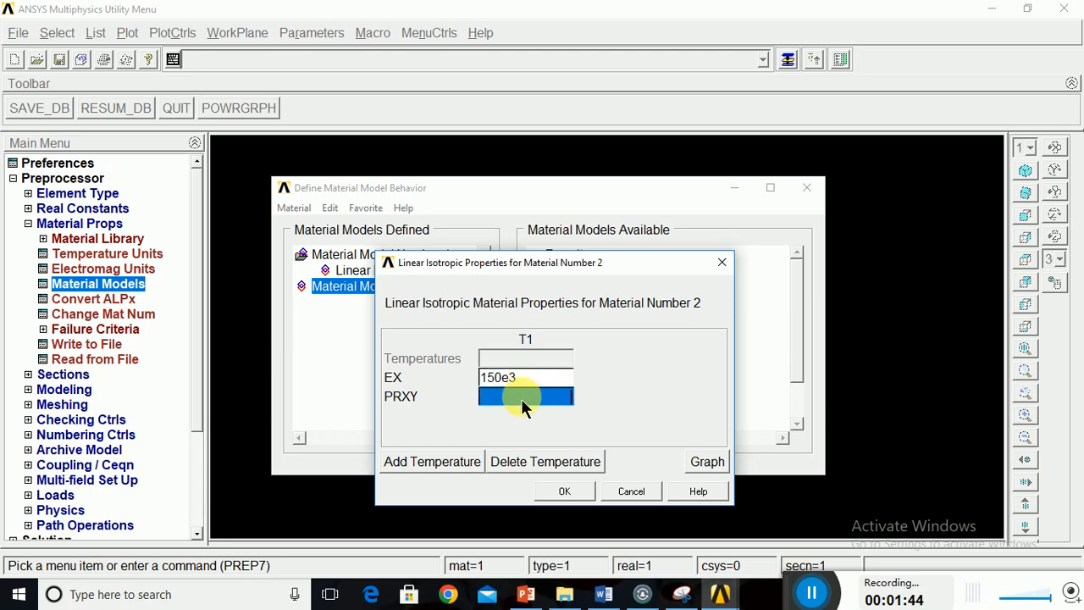
text(0.3)
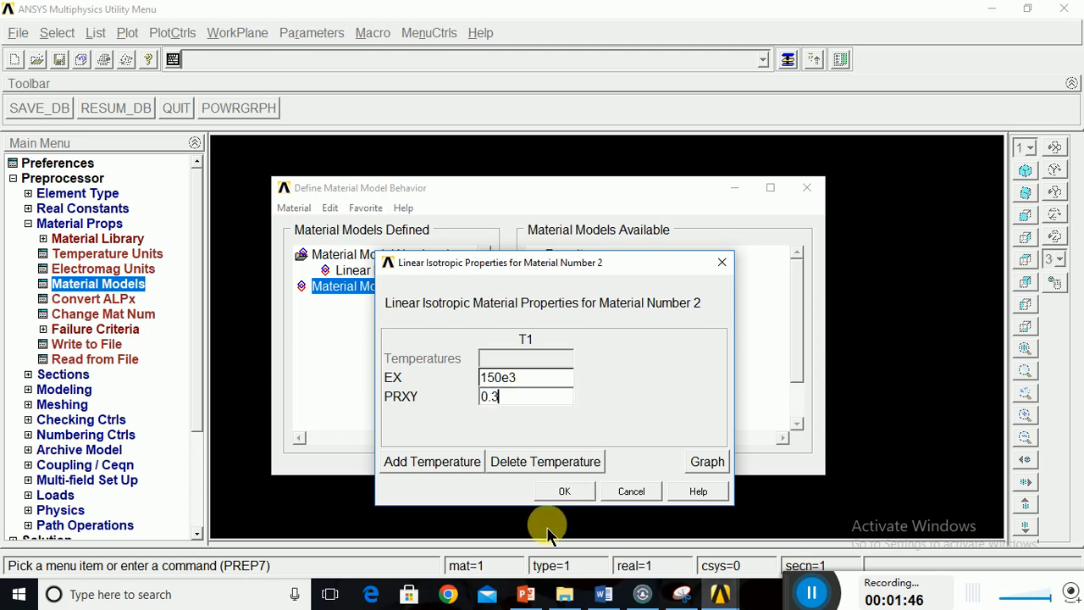
click(563, 492)
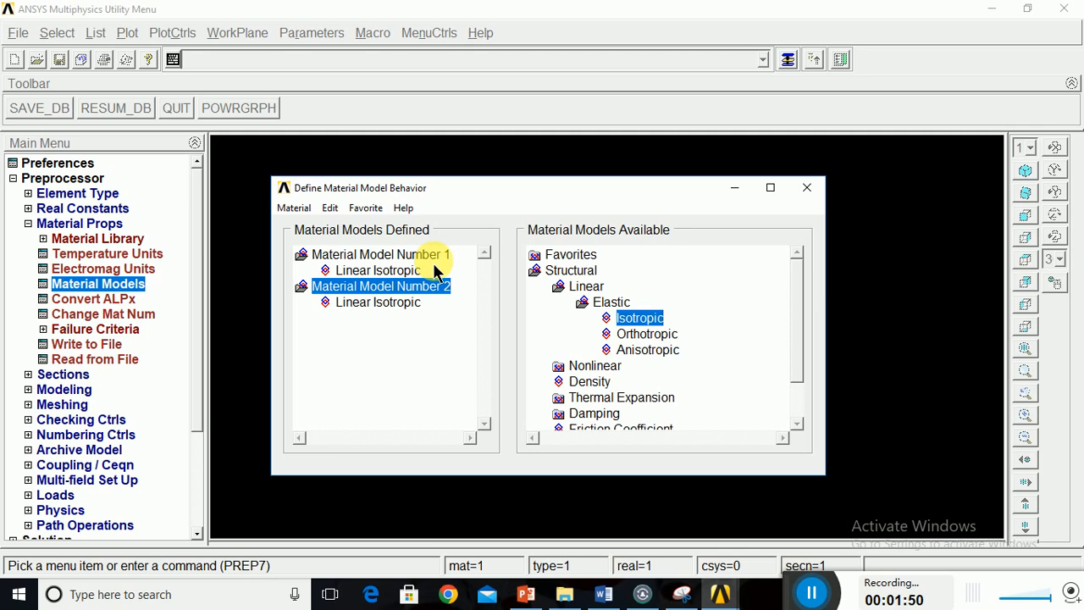
click(806, 188)
click(28, 225)
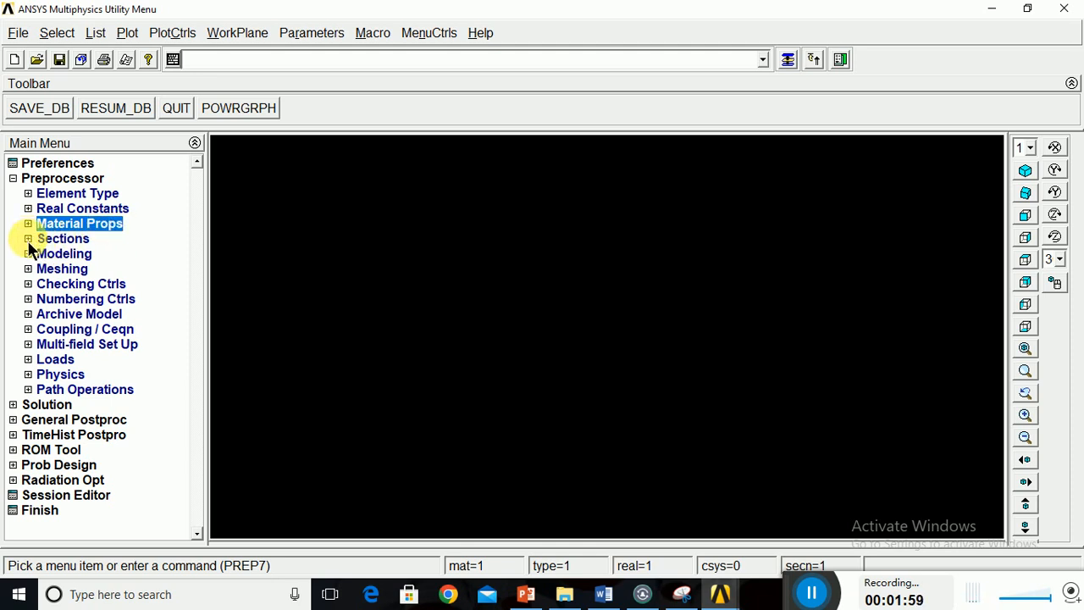
Start defining a common beam section with ID 1 and choose the solid circle as its sub-type.
click(29, 241)
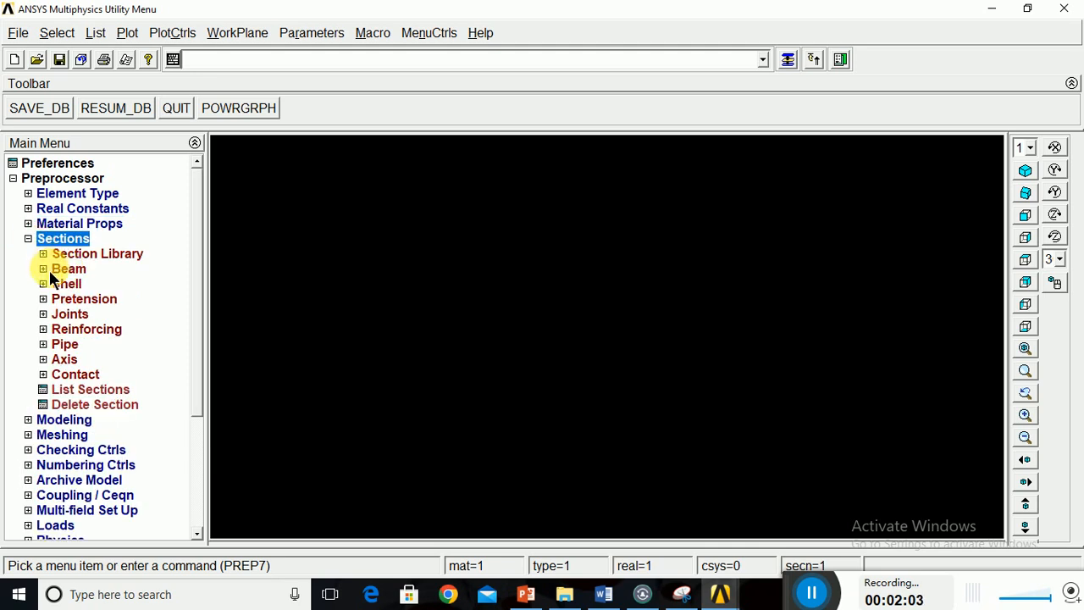
click(48, 270)
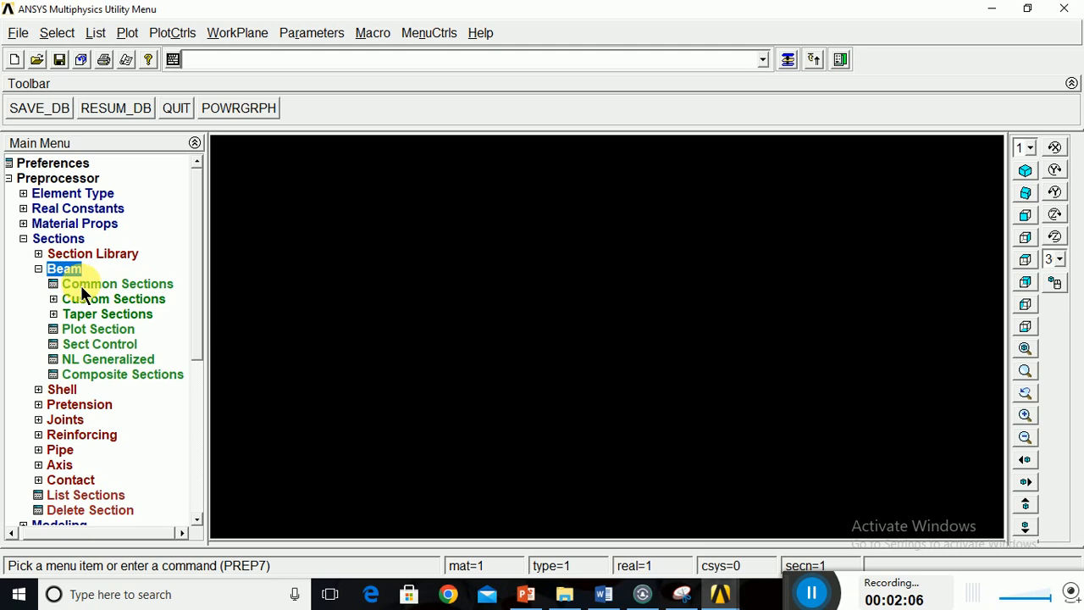
click(81, 285)
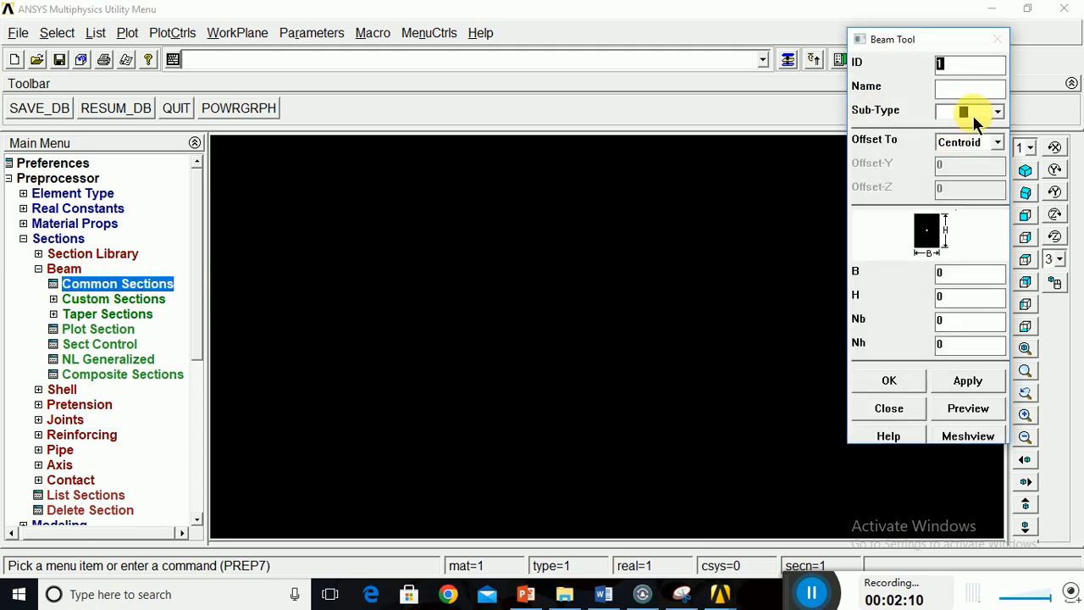
click(973, 113)
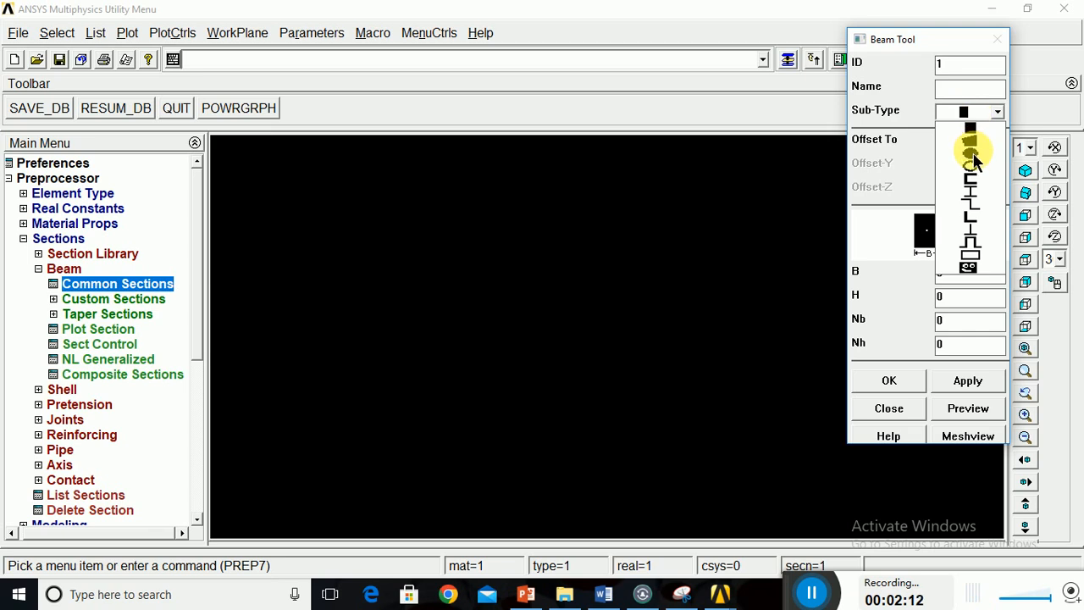
click(972, 152)
drag(963, 40, 887, 109)
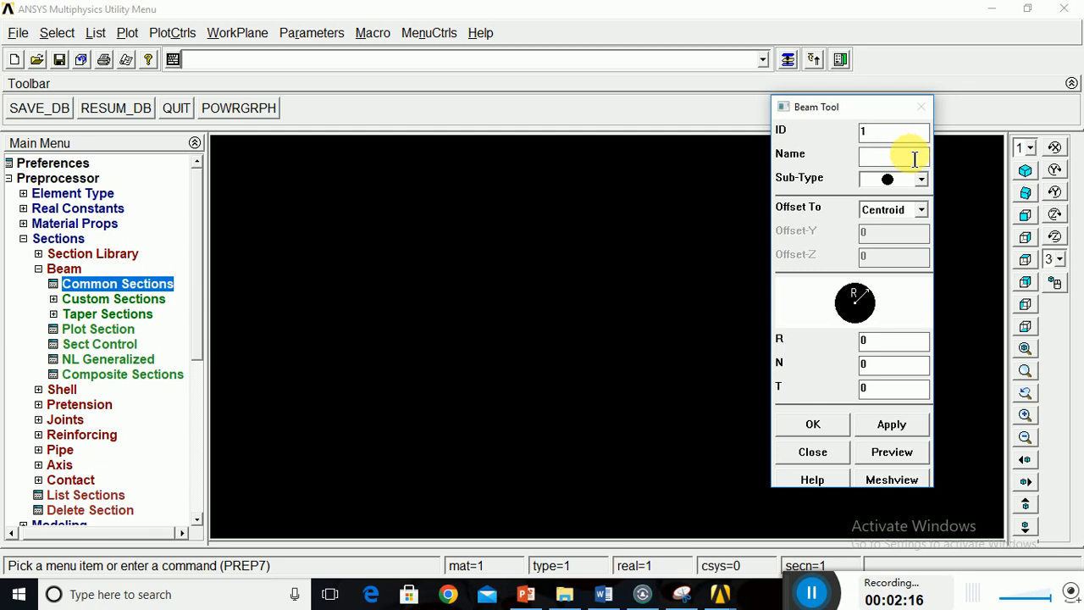
Name beam section 1 cs01, set its radius R to 20 and apply the definition.
double_click(865, 136)
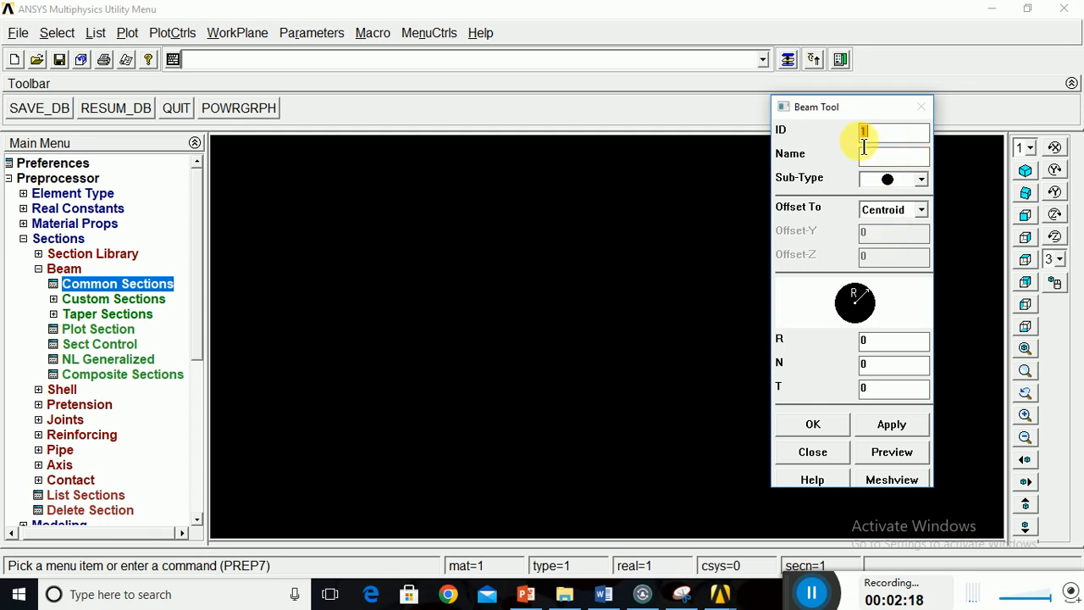
click(887, 163)
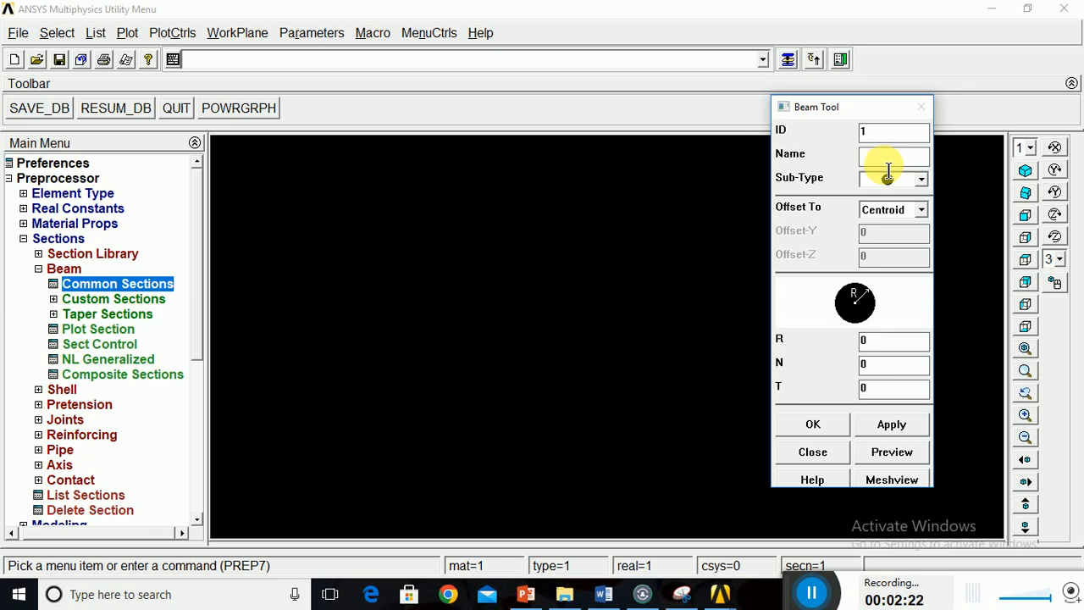
text(cs01)
drag(887, 348, 857, 340)
text(20)
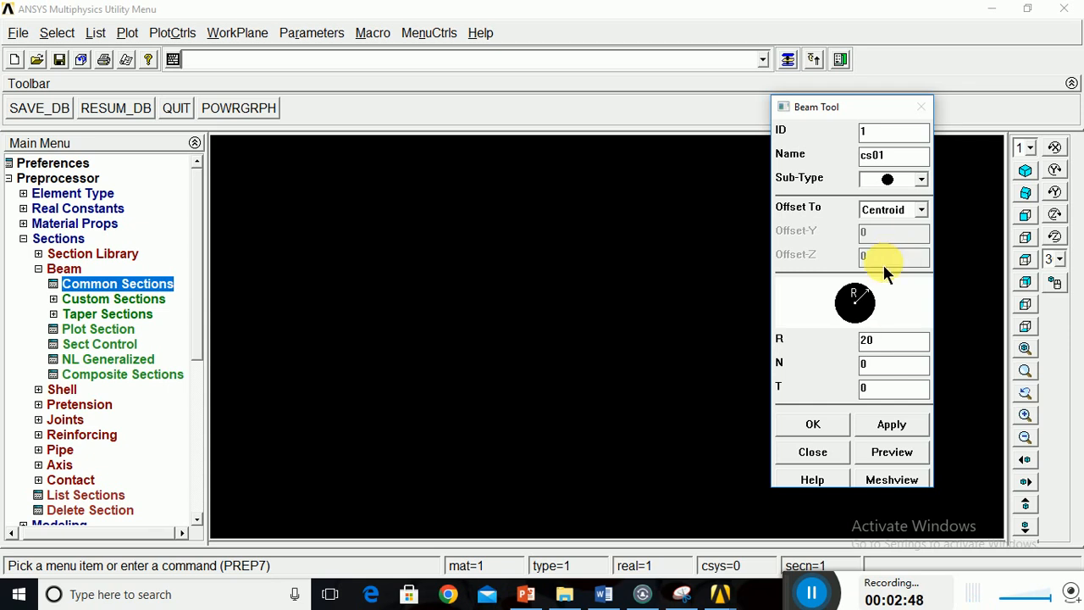
click(902, 425)
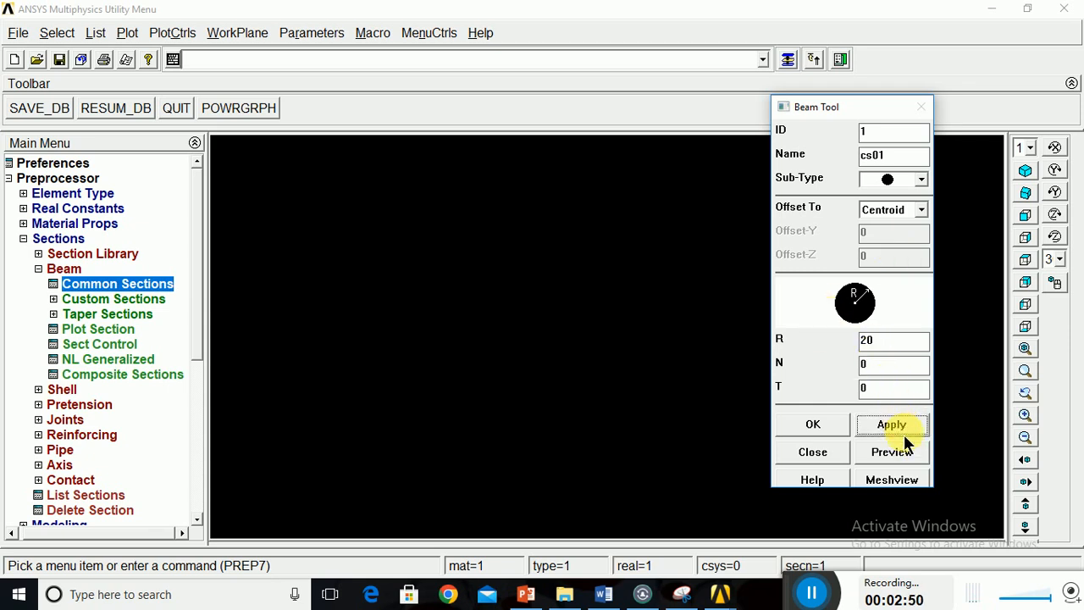
Define beam section 2 named cs02 as a solid circle with radius R 10 and finish the section definitions.
click(886, 155)
text(cs02)
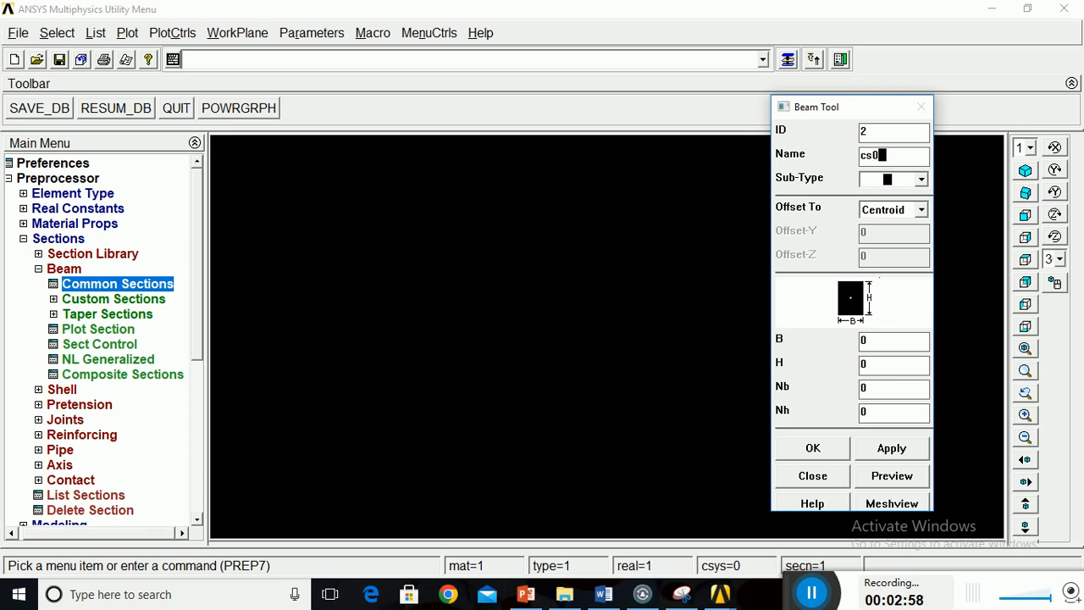
click(875, 347)
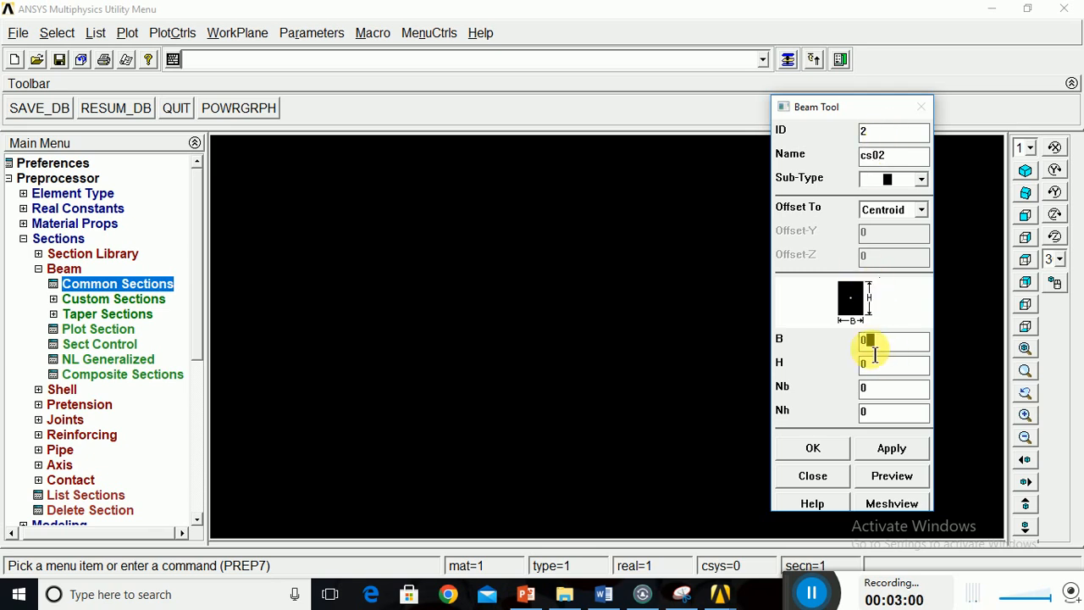
click(901, 187)
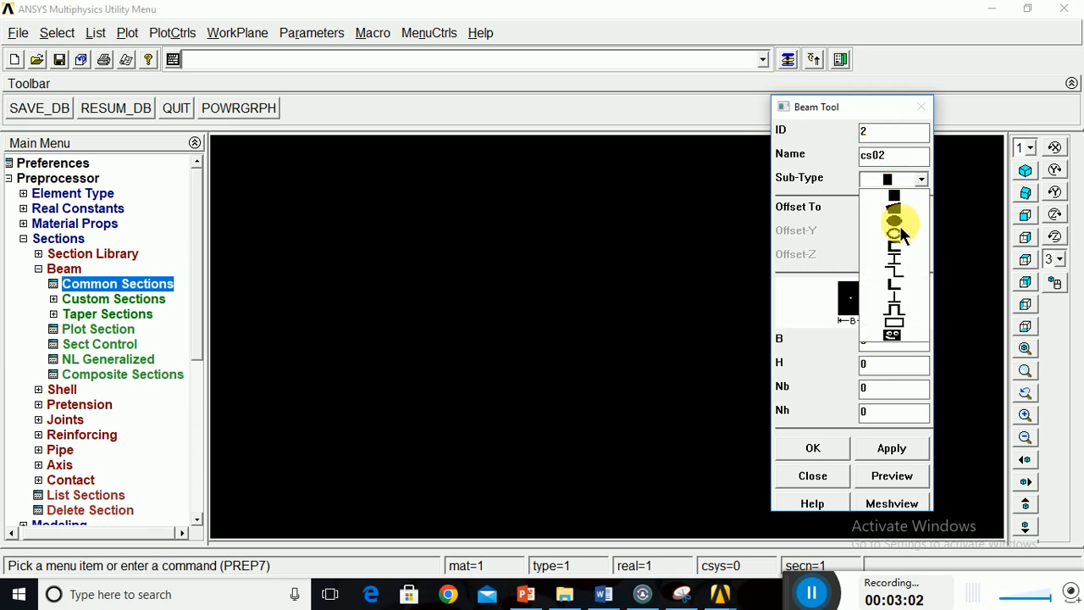
click(899, 225)
double_click(877, 341)
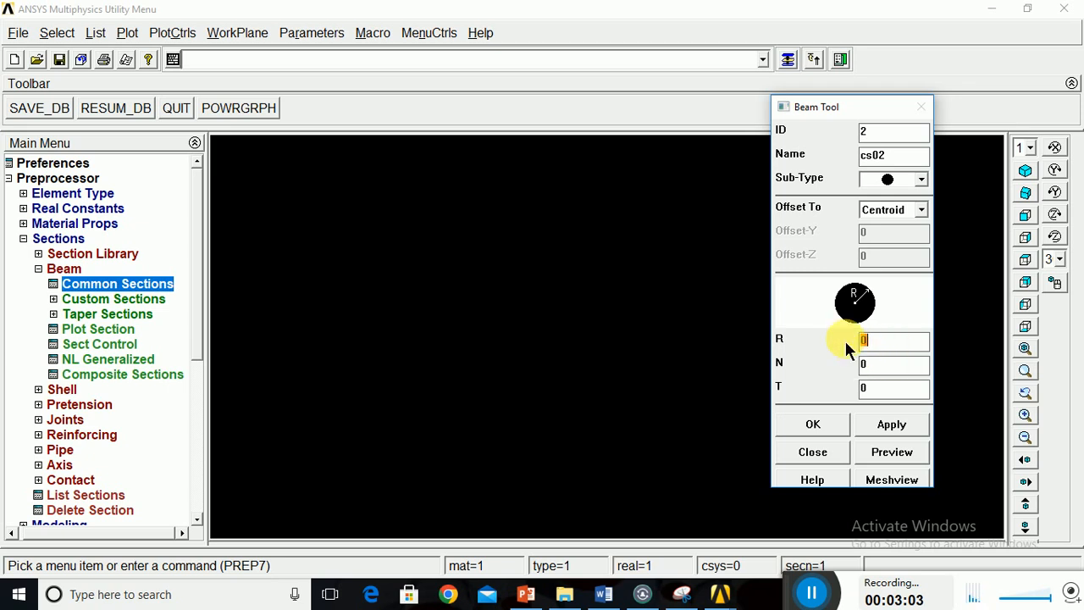
text(10)
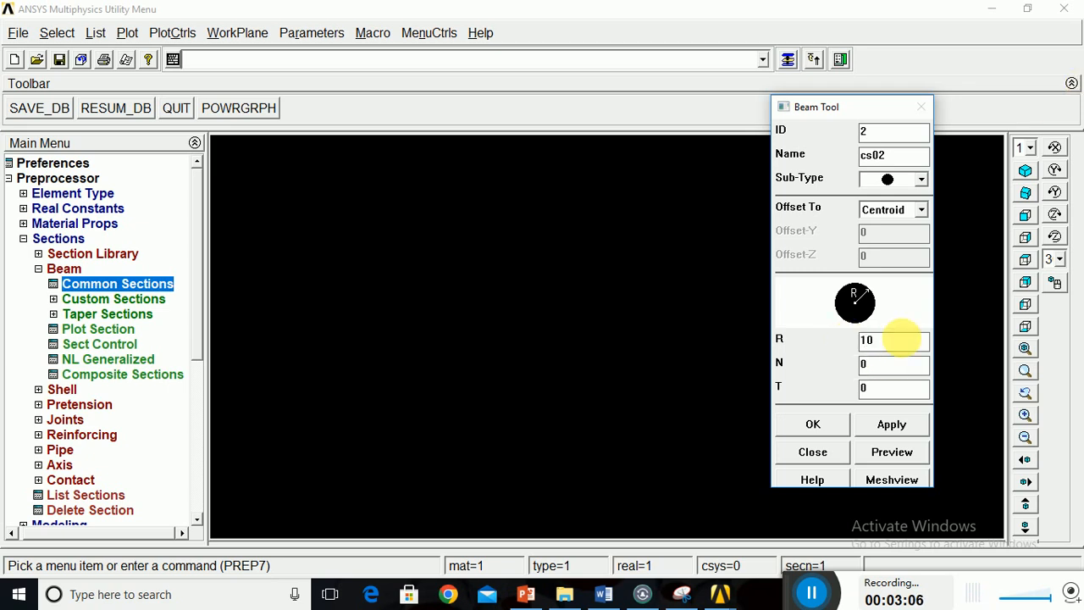
click(824, 423)
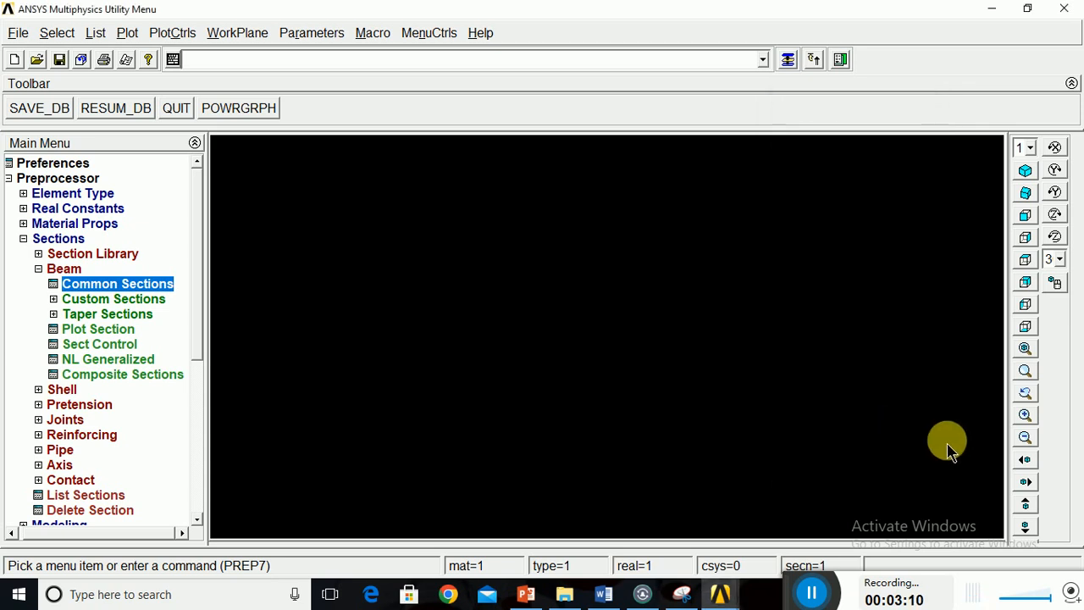
Create keypoint 1 at X 0 in the active coordinate system, checking the stepped bar dimensions on the PowerPoint slide.
click(37, 273)
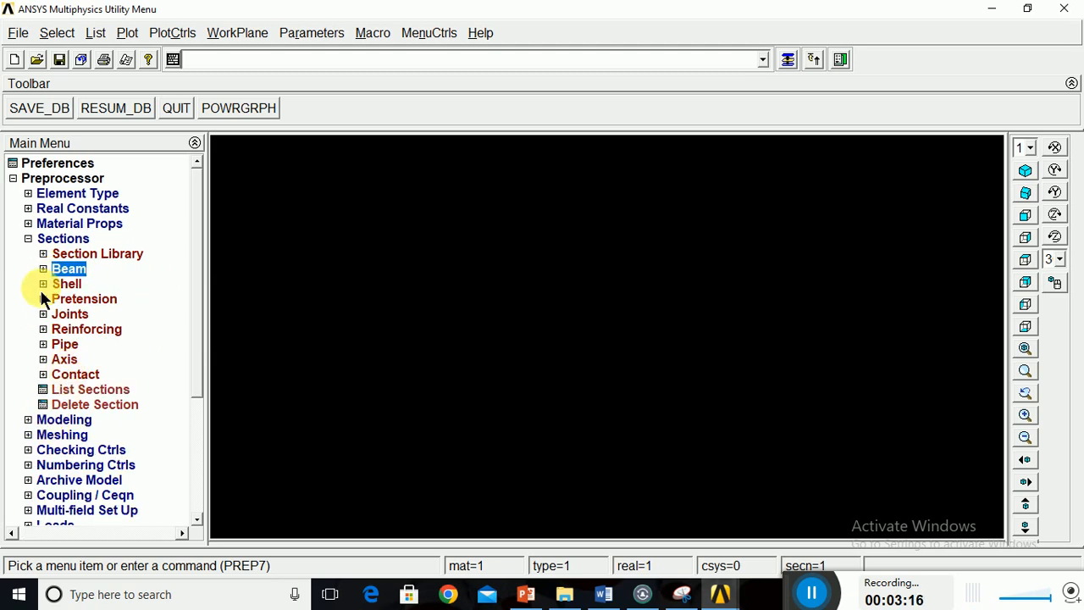
click(27, 421)
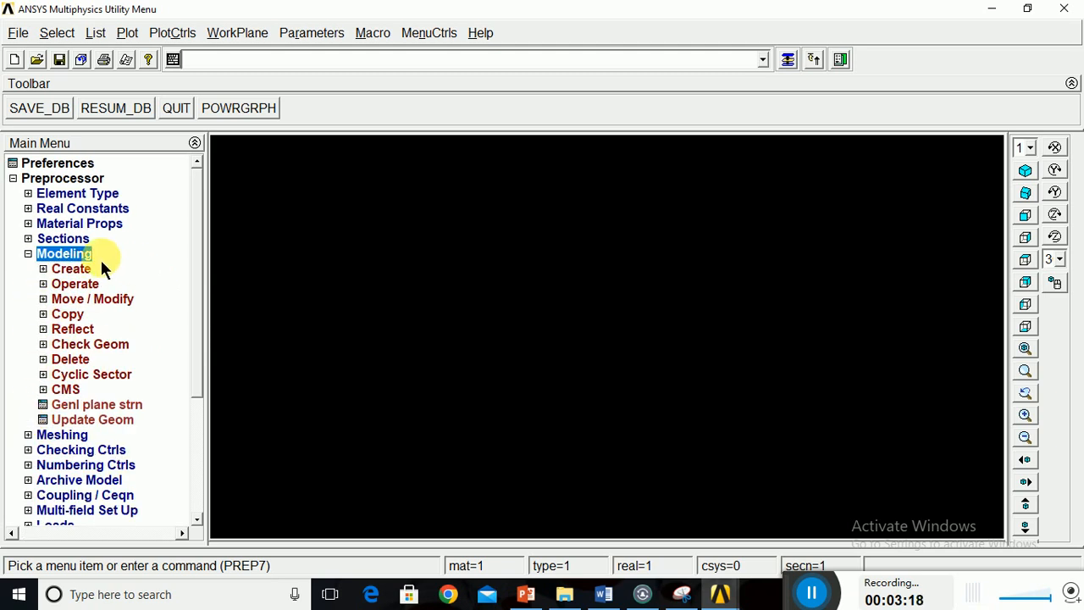
click(47, 271)
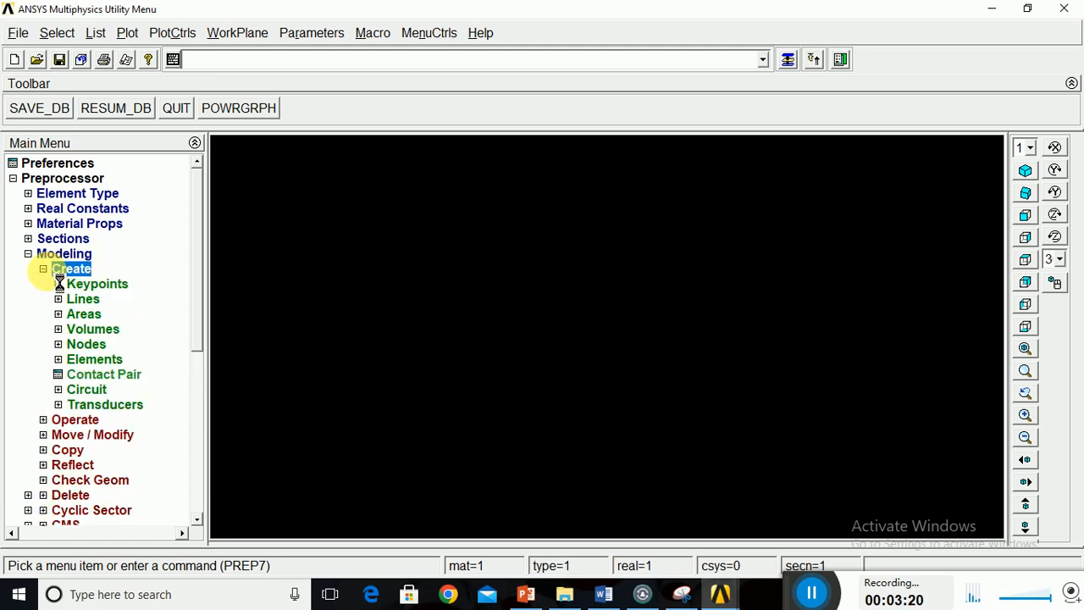
click(59, 284)
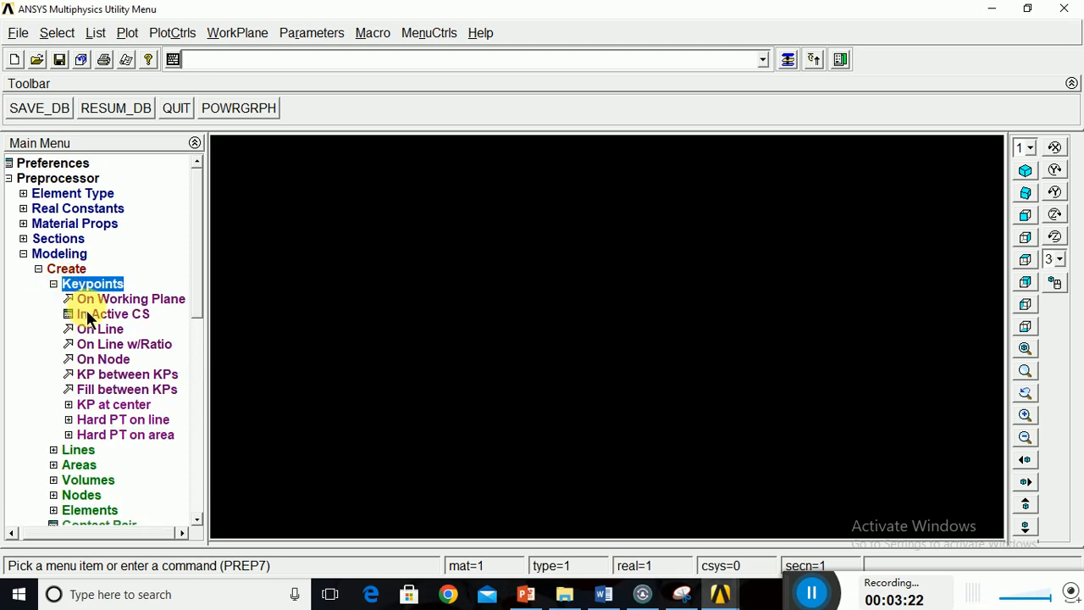
click(92, 311)
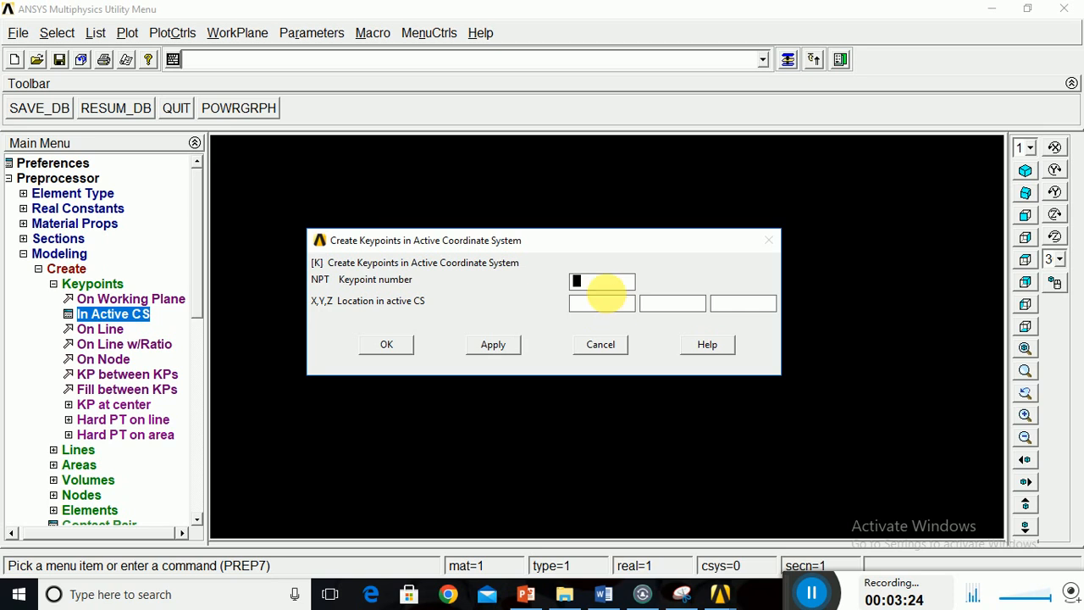
text(1)
click(620, 308)
click(526, 594)
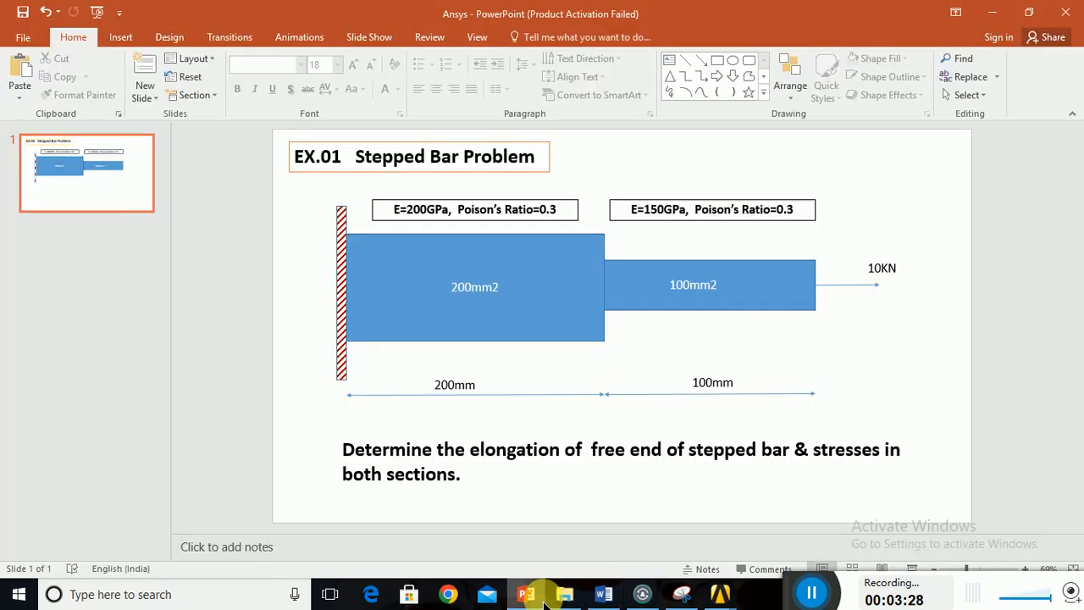
click(526, 594)
click(613, 306)
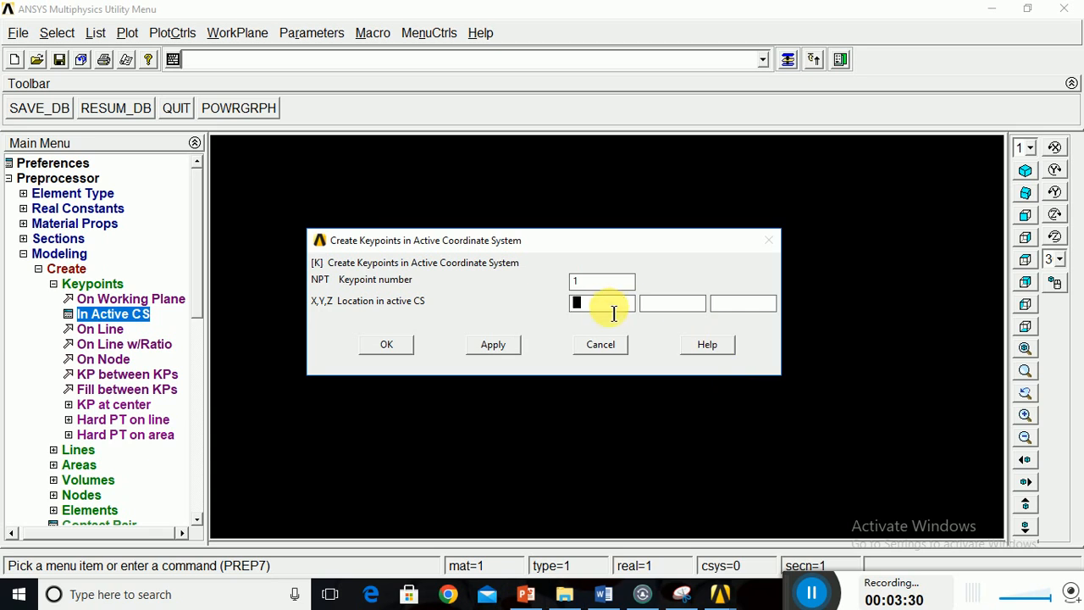
text(0)
click(493, 344)
Create keypoint 2 at X 200 and keypoint 3 at X 300, and finish keypoint creation.
text(2)
key(Tab)
text(200)
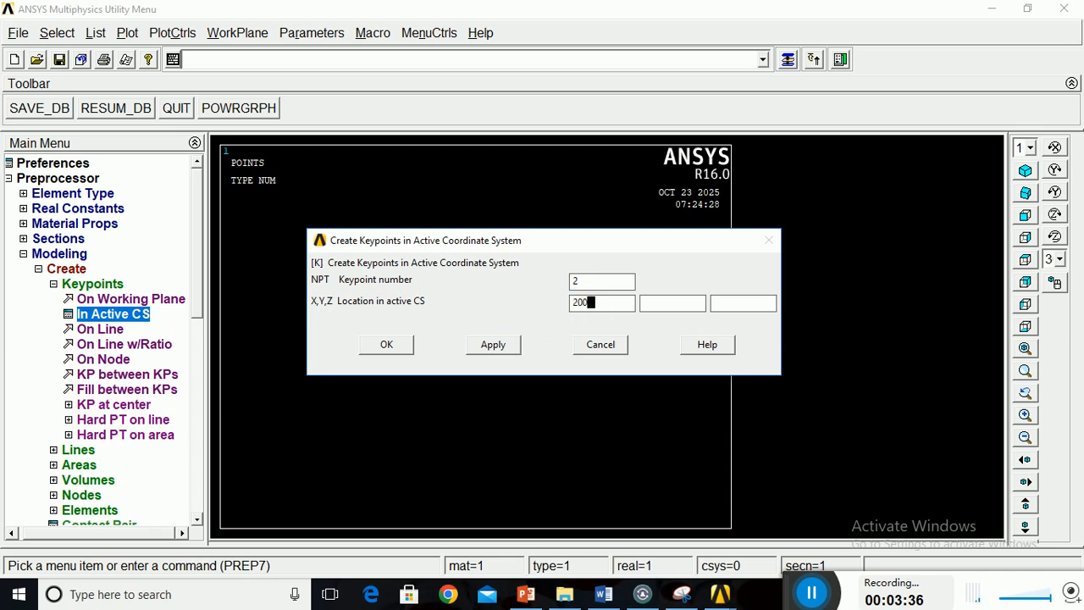
click(495, 345)
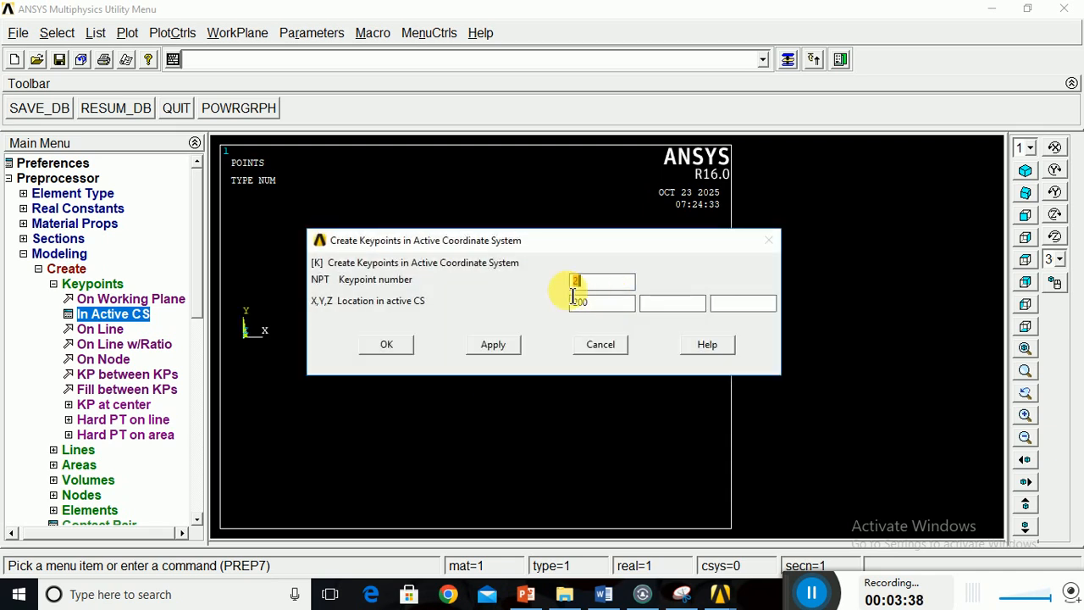
text(3)
key(Tab)
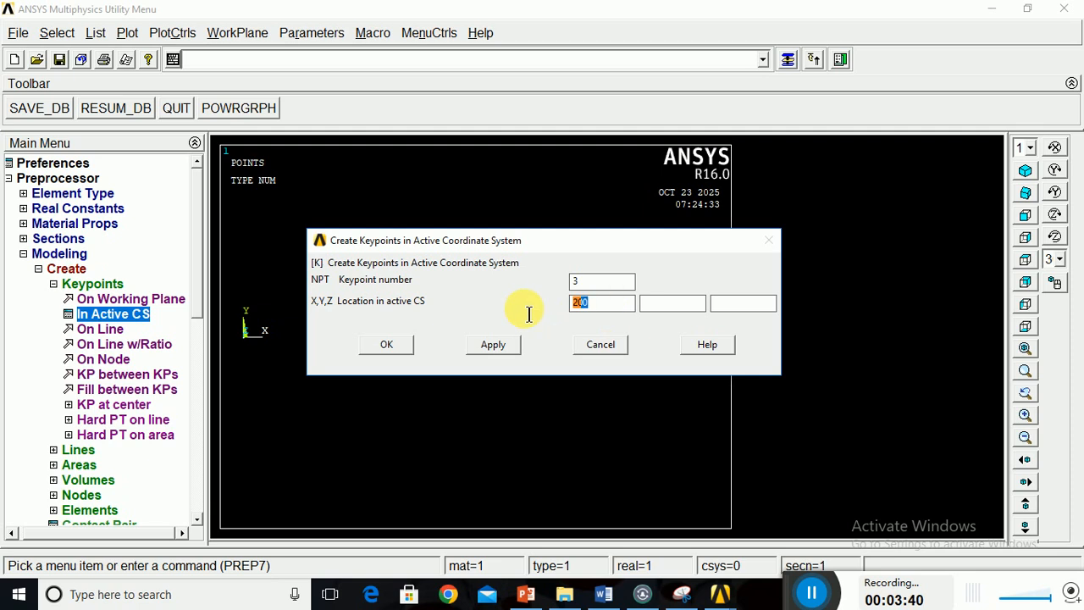
text(300)
click(492, 345)
click(386, 344)
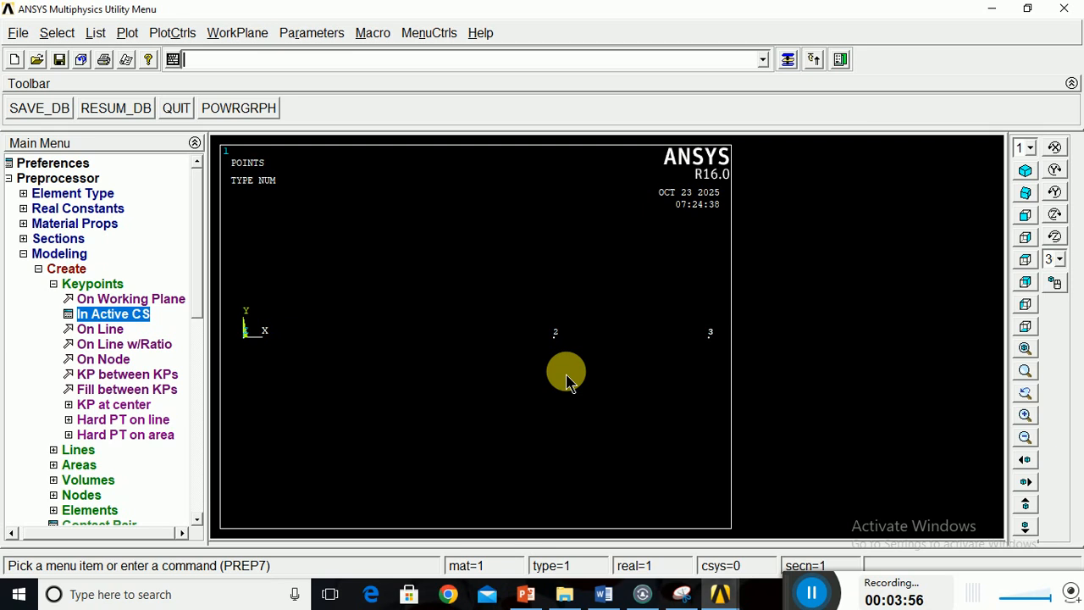
Create straight lines from keypoint 1 to keypoint 2 and from keypoint 2 to keypoint 3.
click(53, 284)
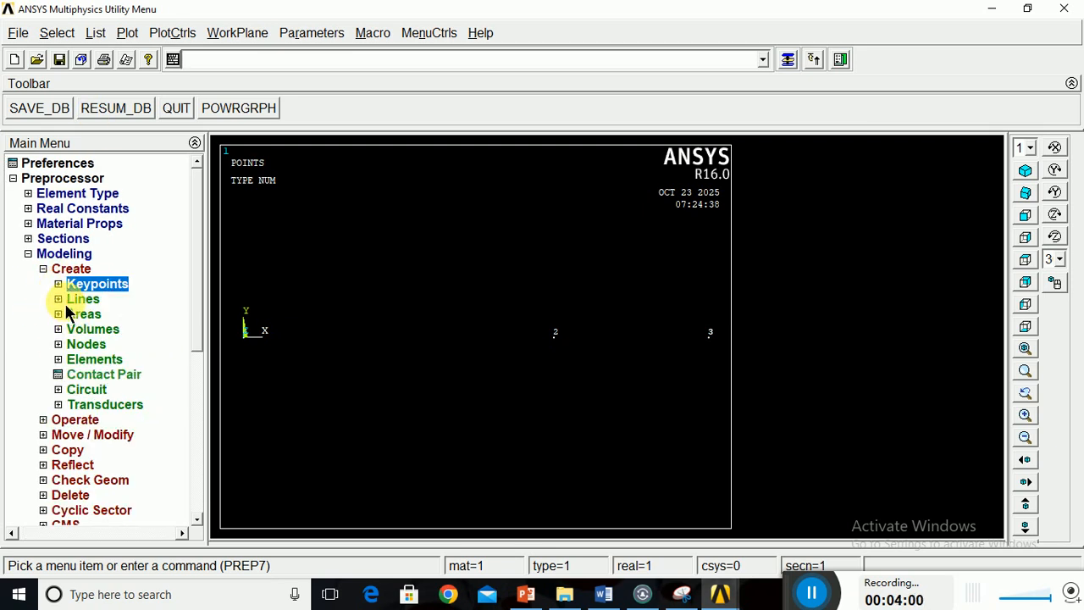
click(62, 300)
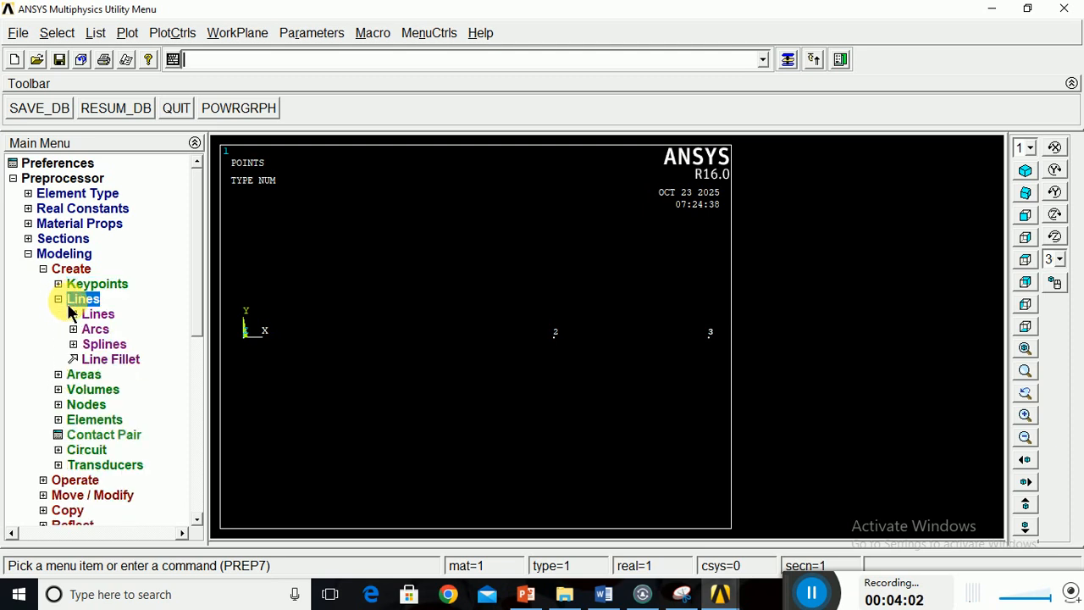
click(81, 315)
click(123, 328)
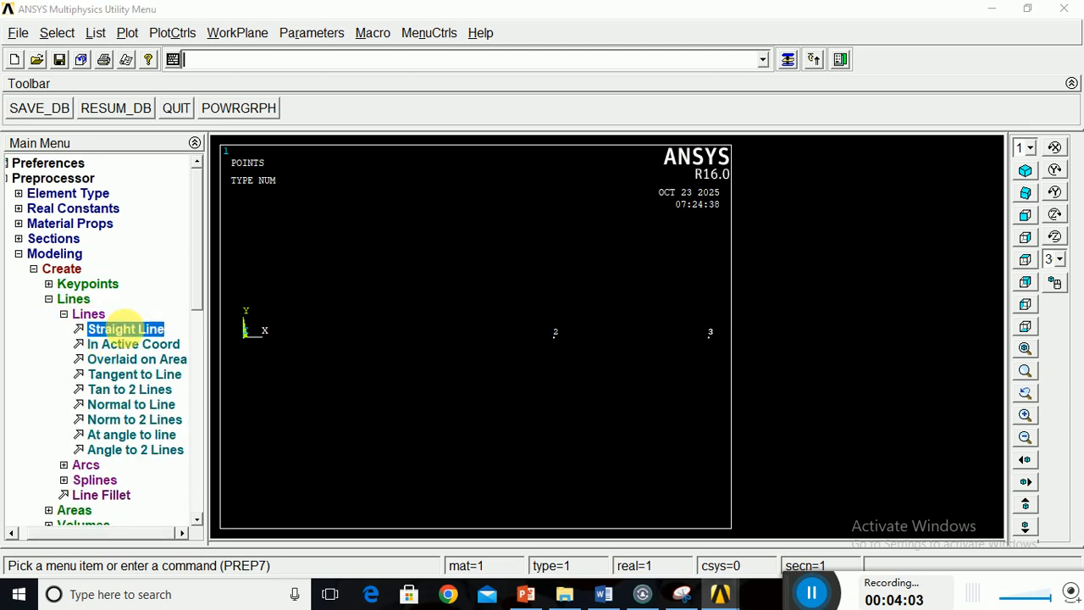
click(266, 368)
click(606, 365)
click(582, 357)
click(704, 354)
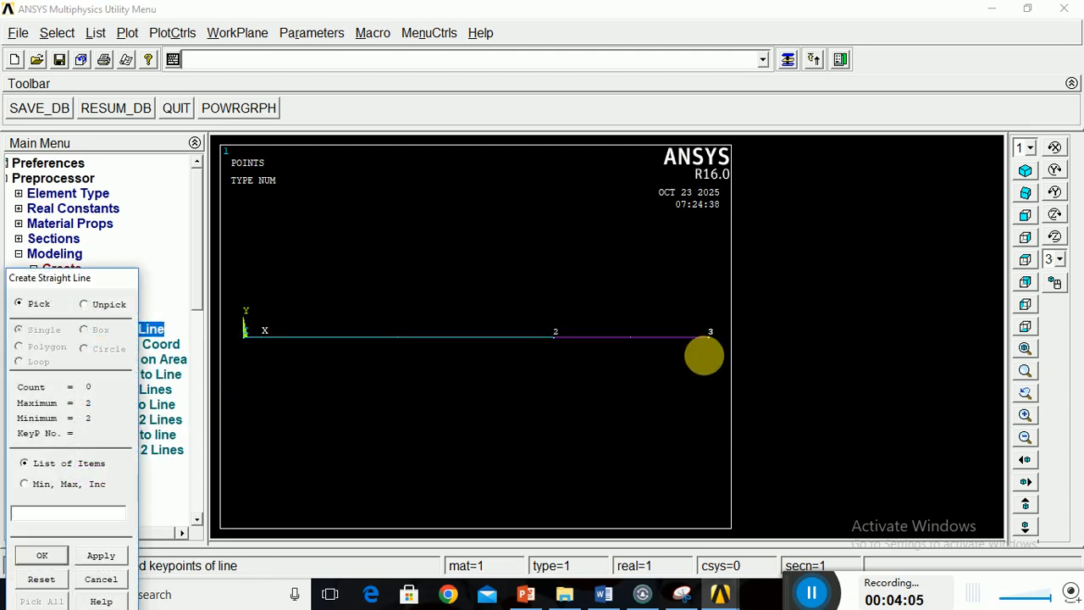
click(39, 560)
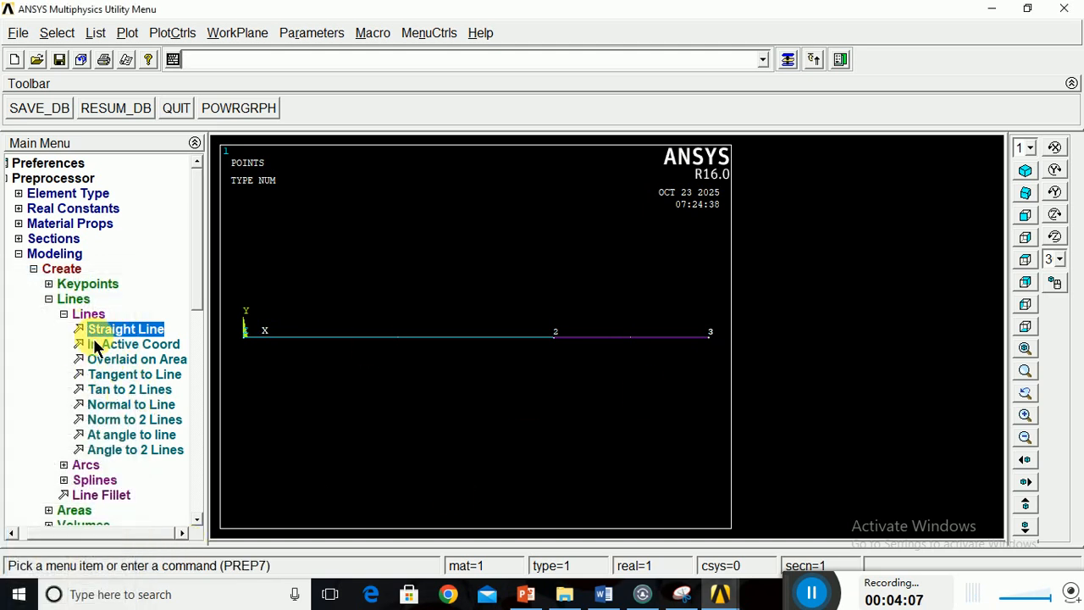
click(68, 316)
click(63, 301)
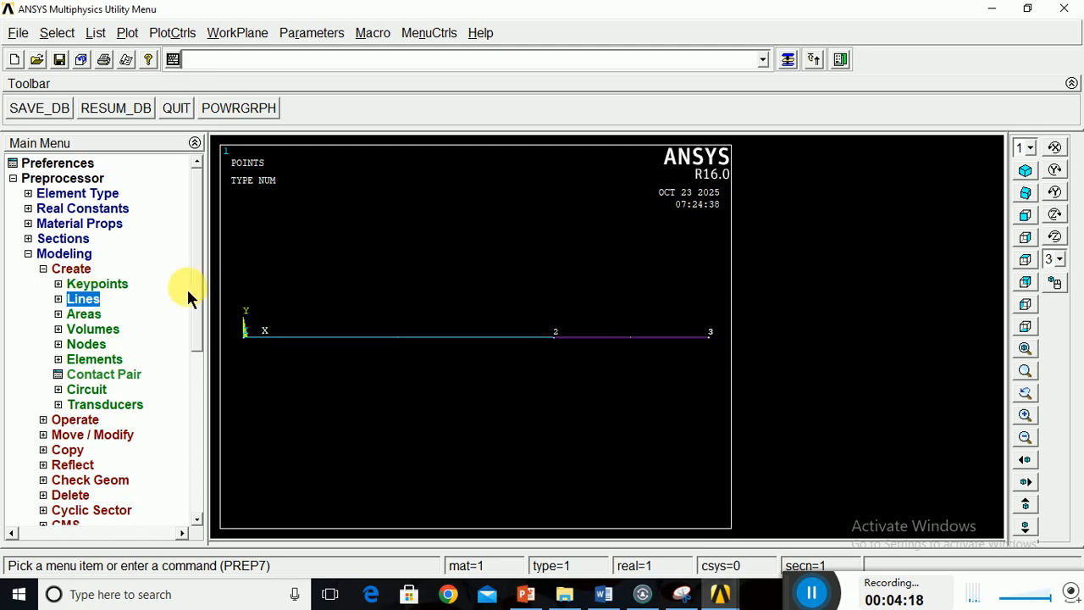
Set the default meshing attributes to BEAM188, material 1, element coordinate system 0 and section 1 cs01.
drag(197, 295, 201, 331)
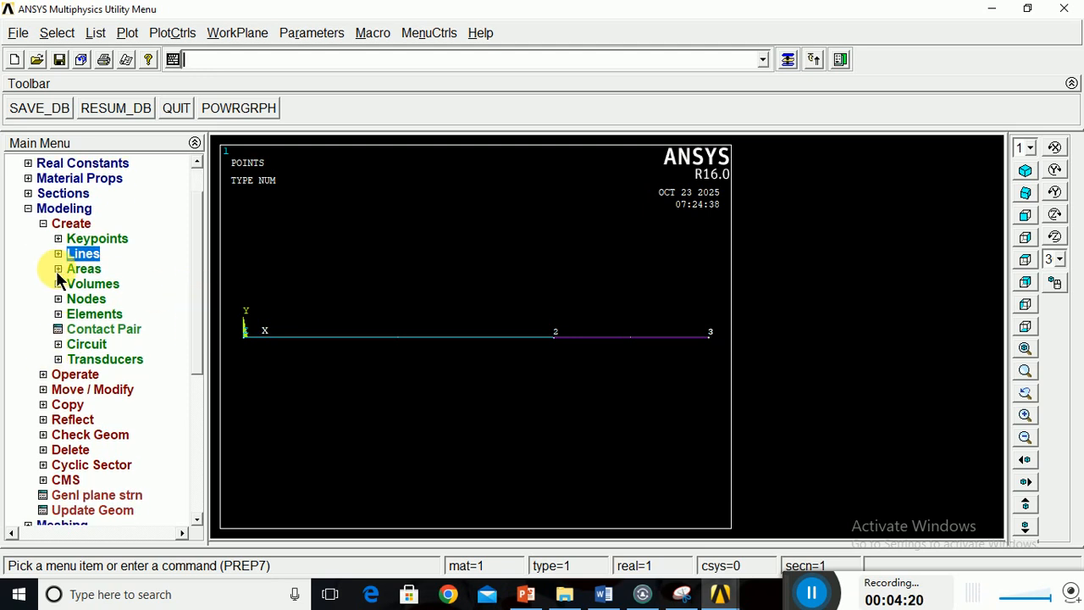
click(43, 225)
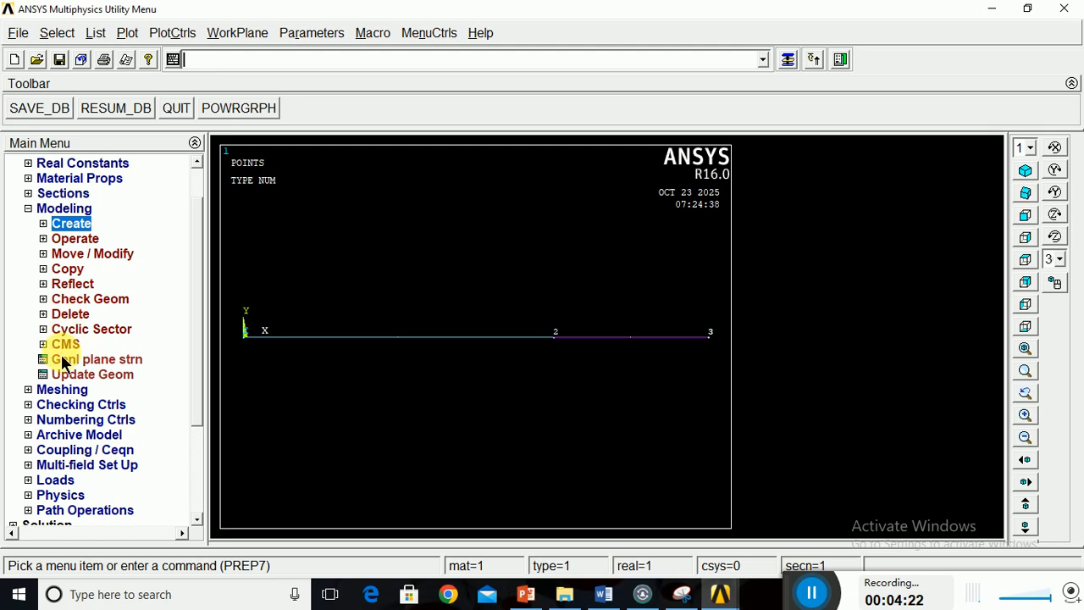
click(31, 391)
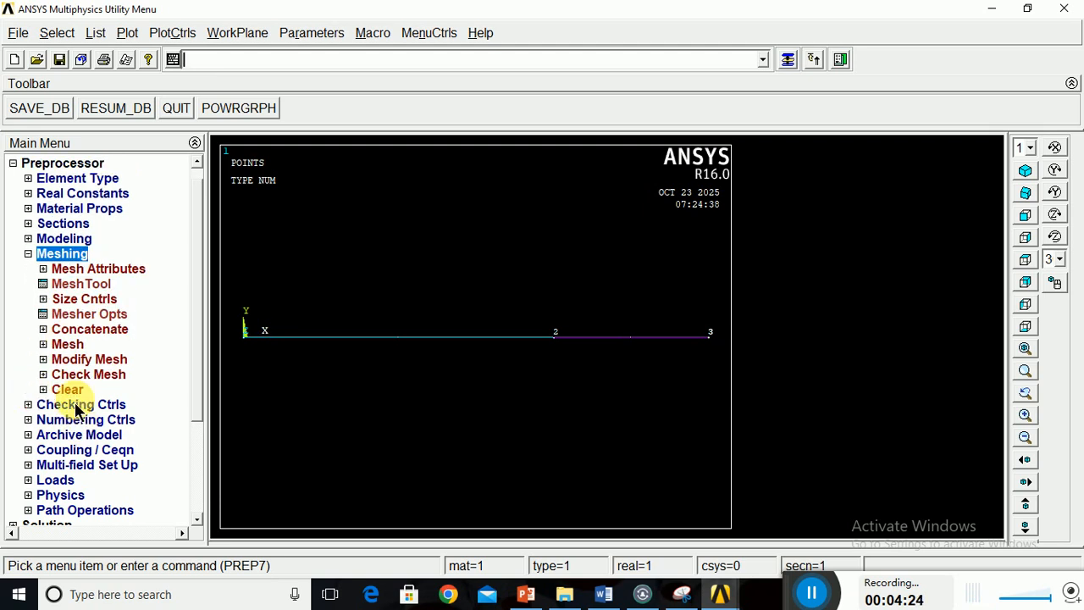
click(74, 271)
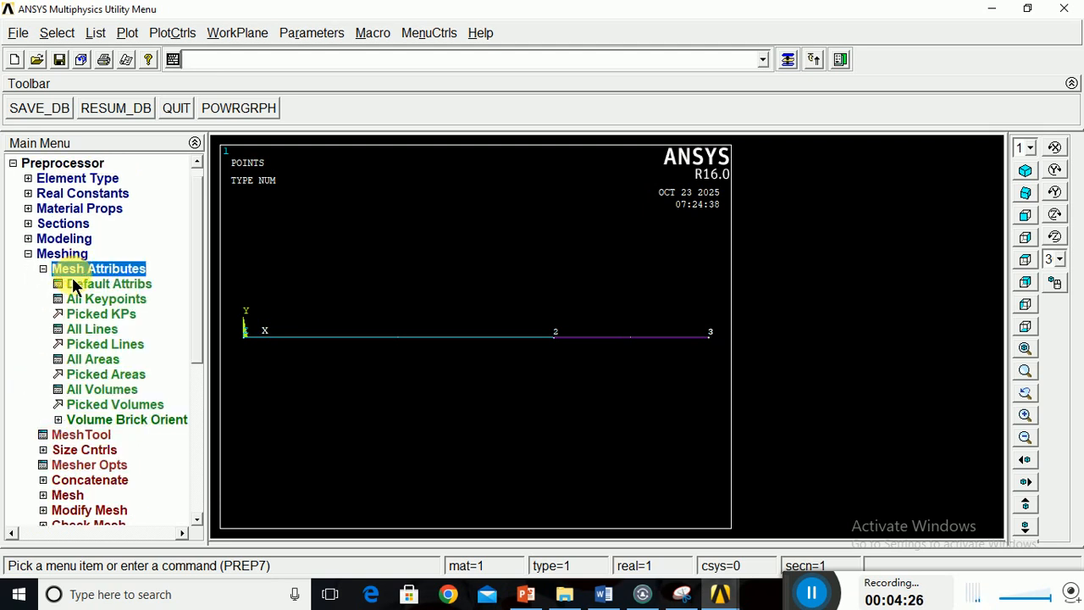
click(109, 283)
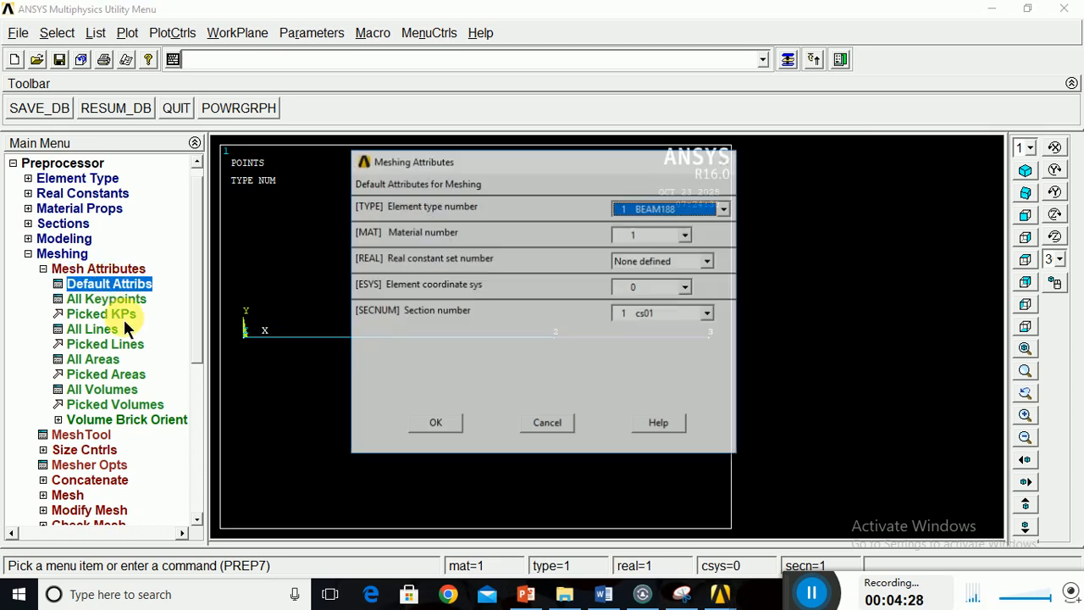
drag(614, 167, 832, 168)
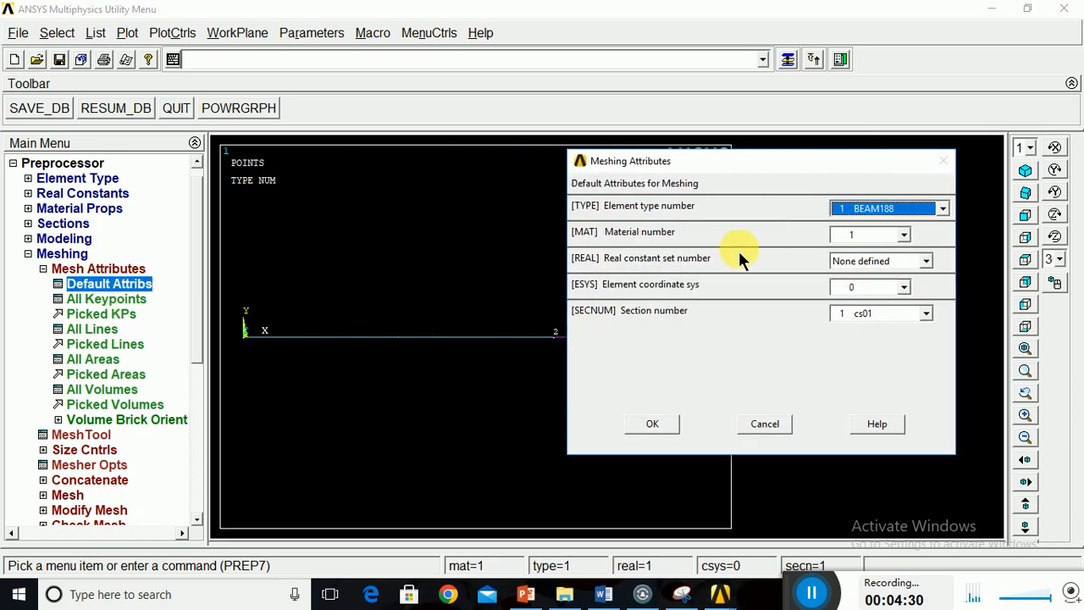
click(903, 236)
click(924, 240)
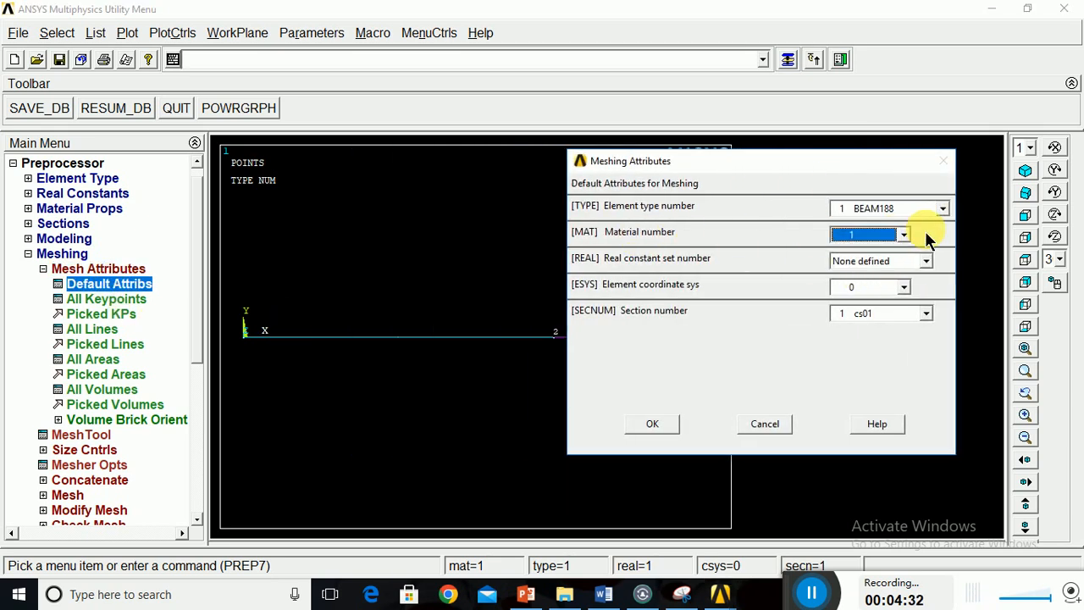
click(903, 288)
click(898, 303)
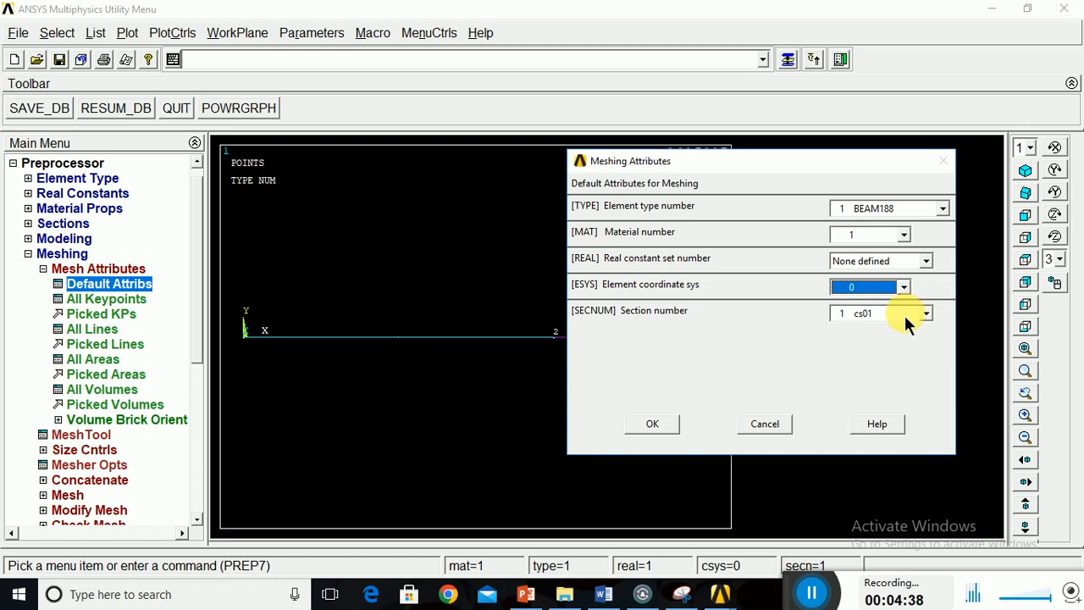
click(905, 315)
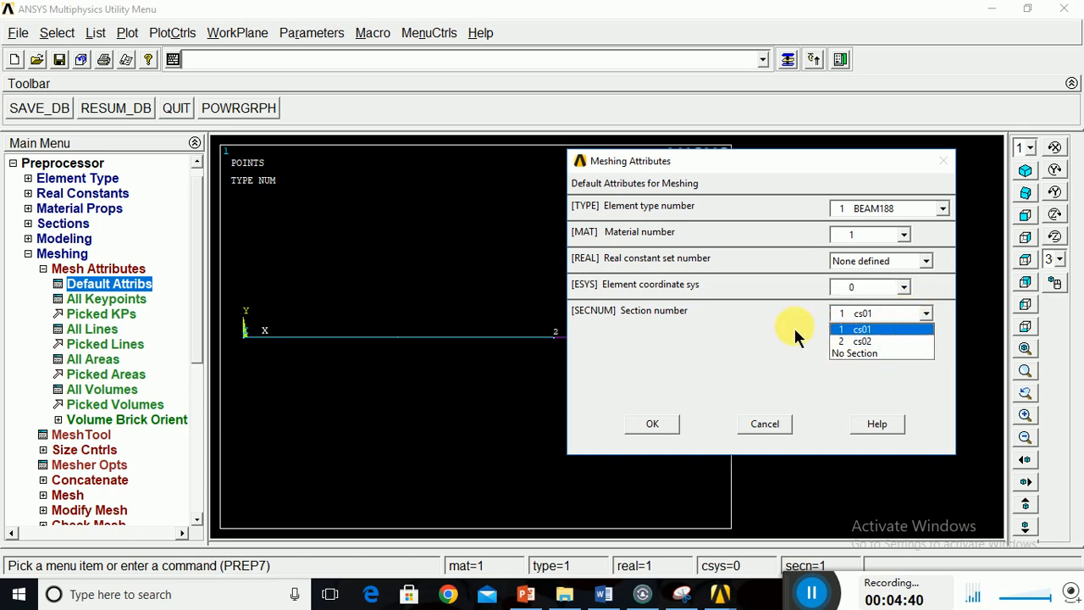
click(873, 328)
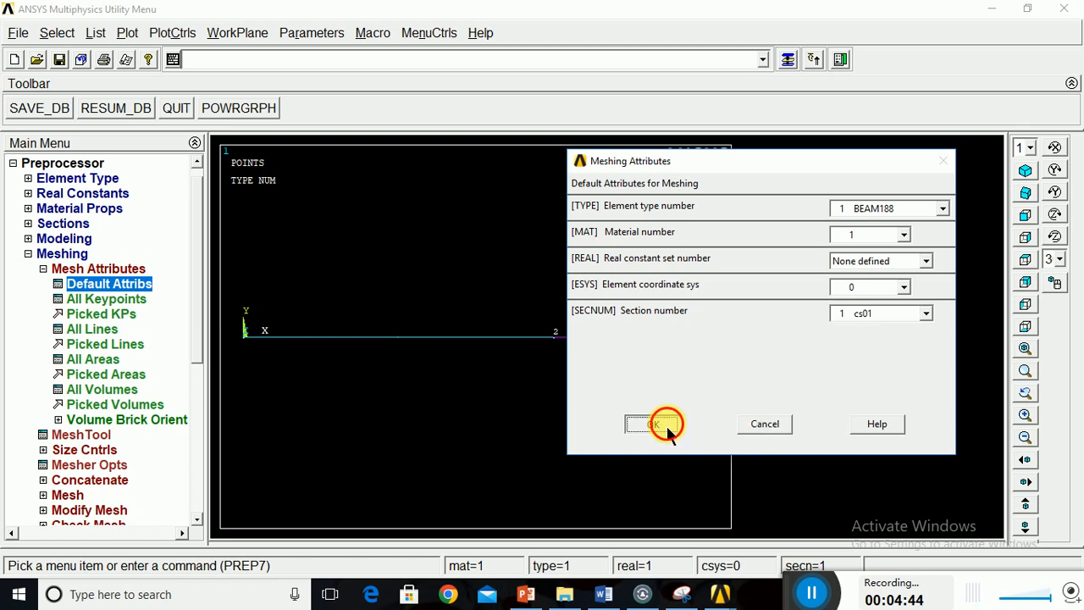
click(666, 424)
Set the number of element divisions to 1 on the line from keypoint 1 to keypoint 2.
click(84, 438)
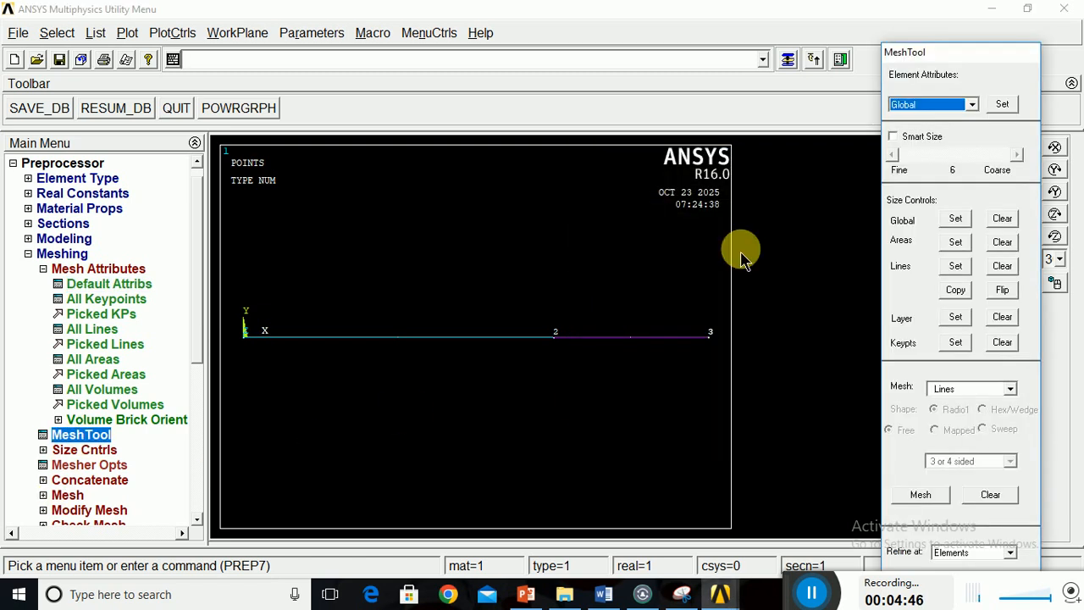
click(955, 266)
click(377, 363)
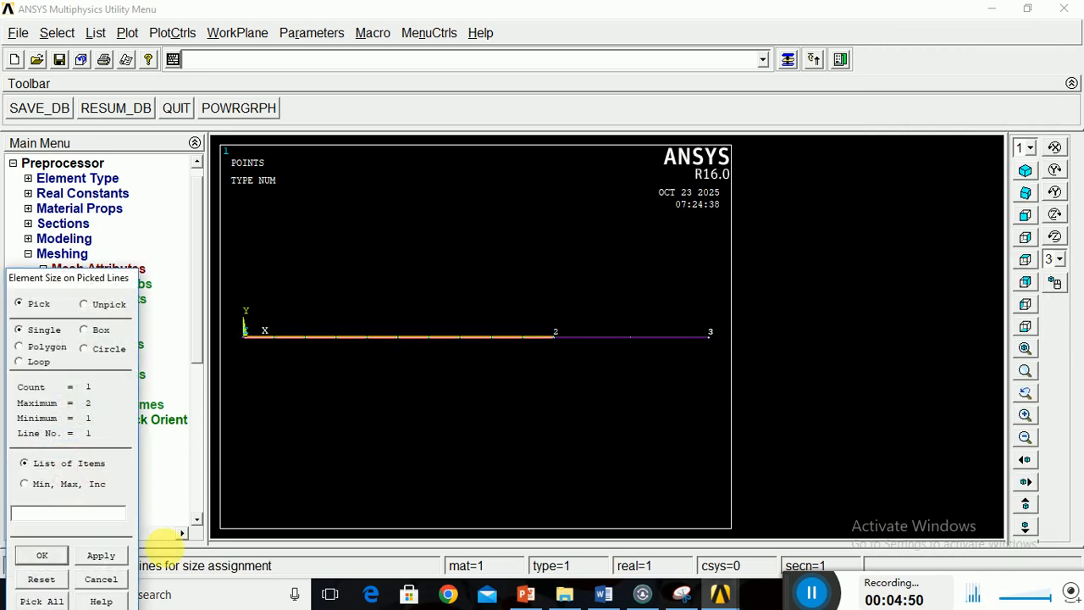
click(42, 555)
drag(617, 154, 765, 153)
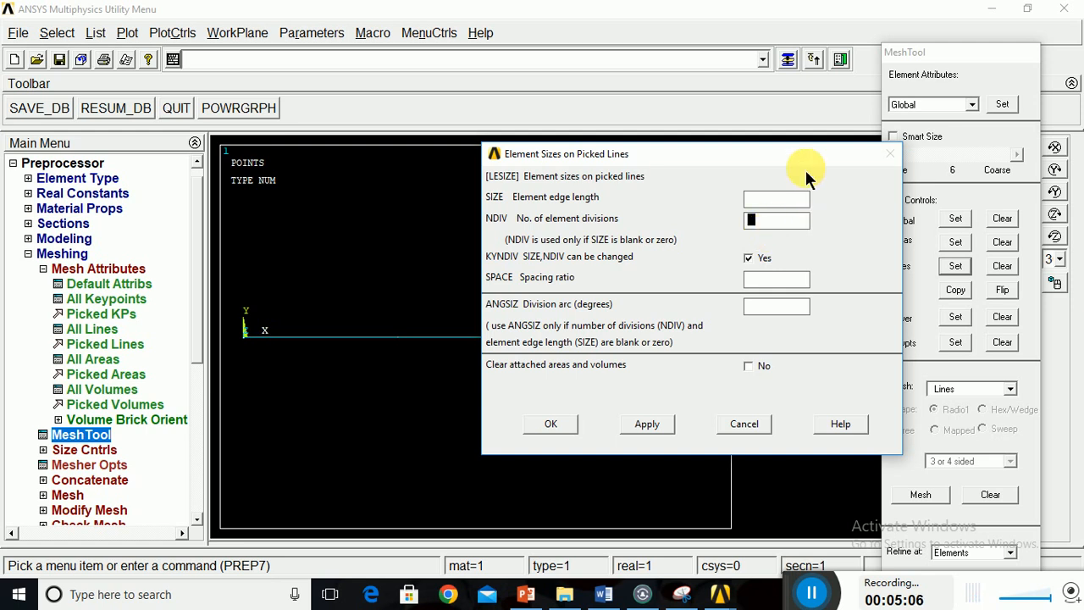
drag(805, 154, 754, 162)
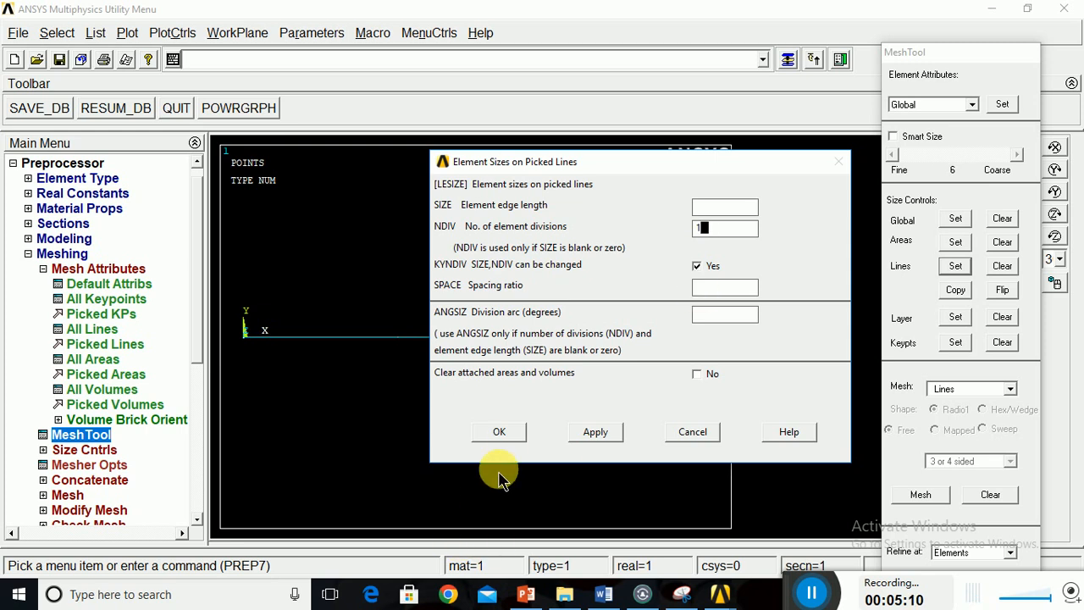
click(503, 433)
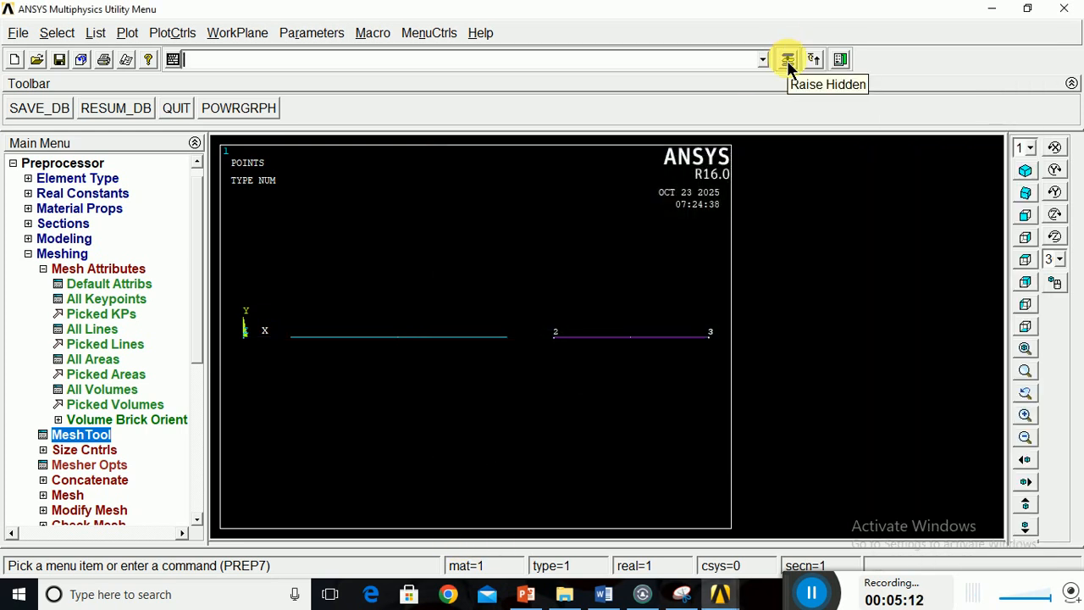
Mesh the line from keypoint 1 to keypoint 2 with the current default attributes.
click(788, 61)
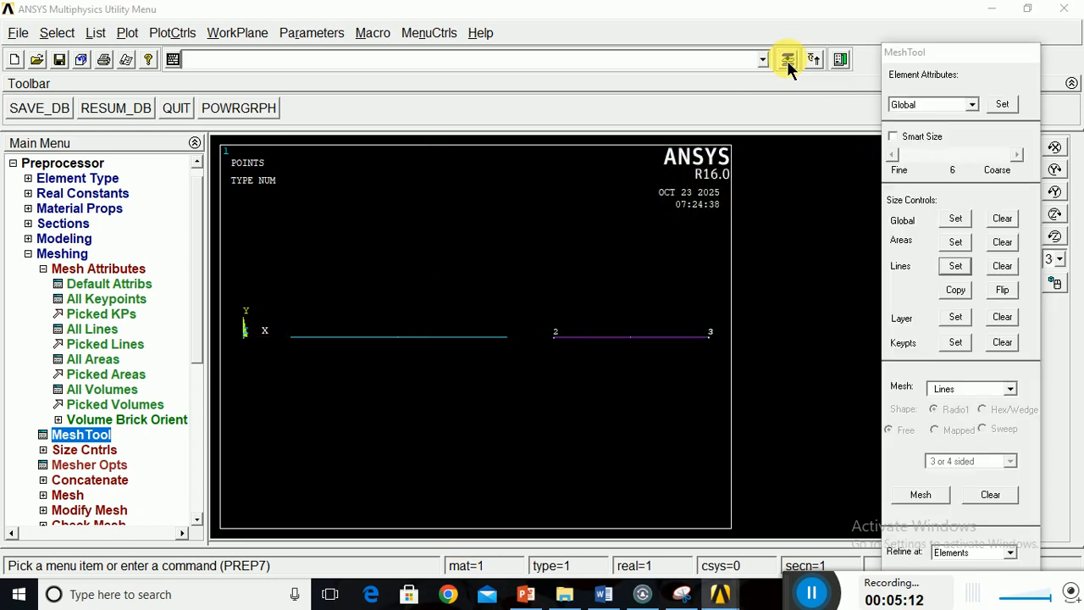
click(937, 499)
click(377, 361)
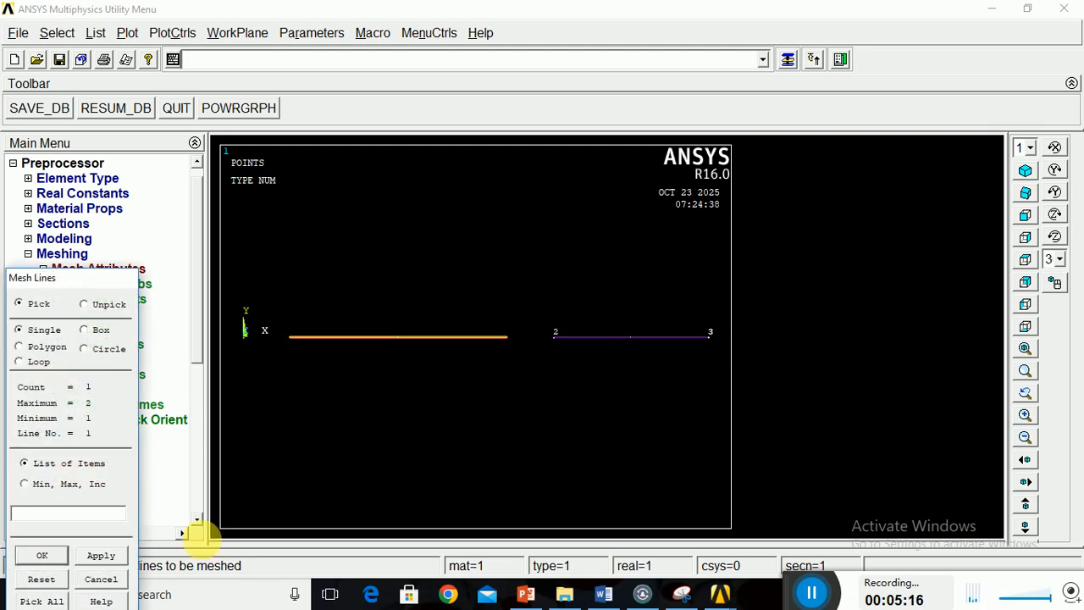
click(49, 557)
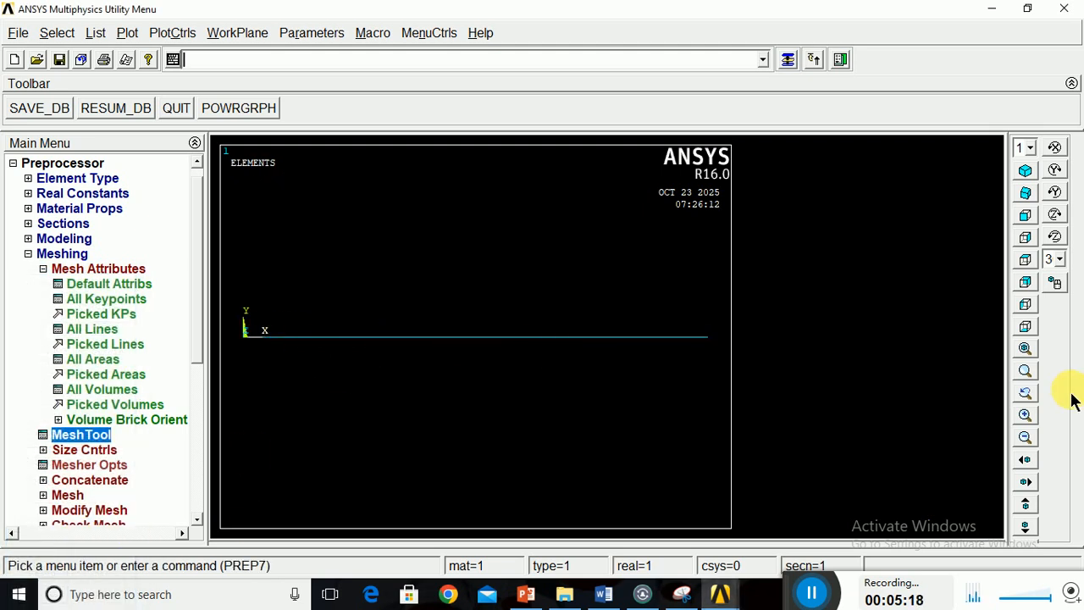
Change the default meshing attributes to material 2 and section 2 cs02, keeping BEAM188 as the element type.
click(1026, 438)
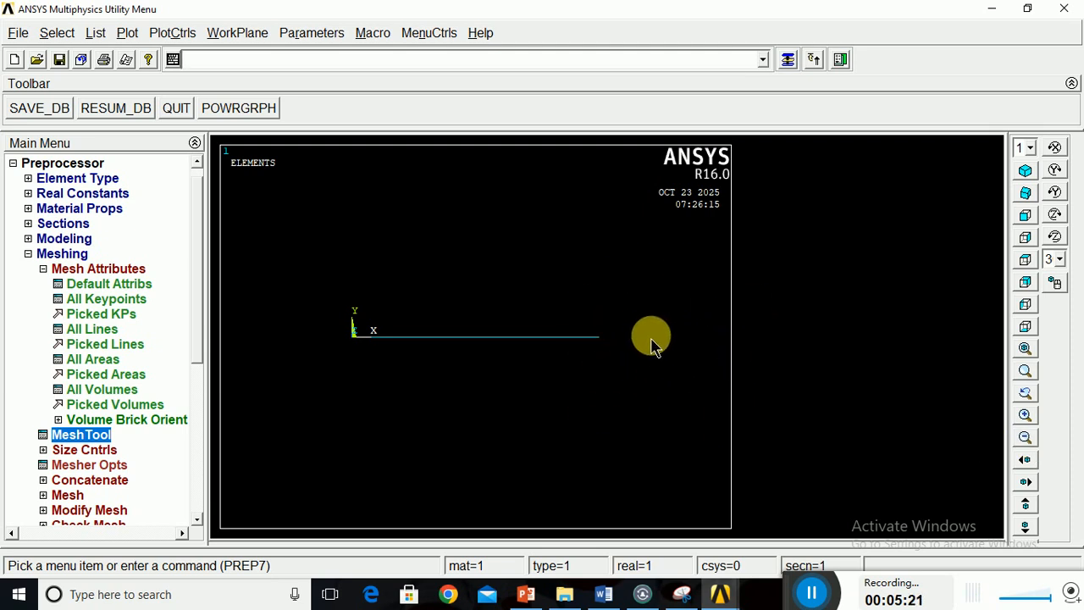
click(96, 282)
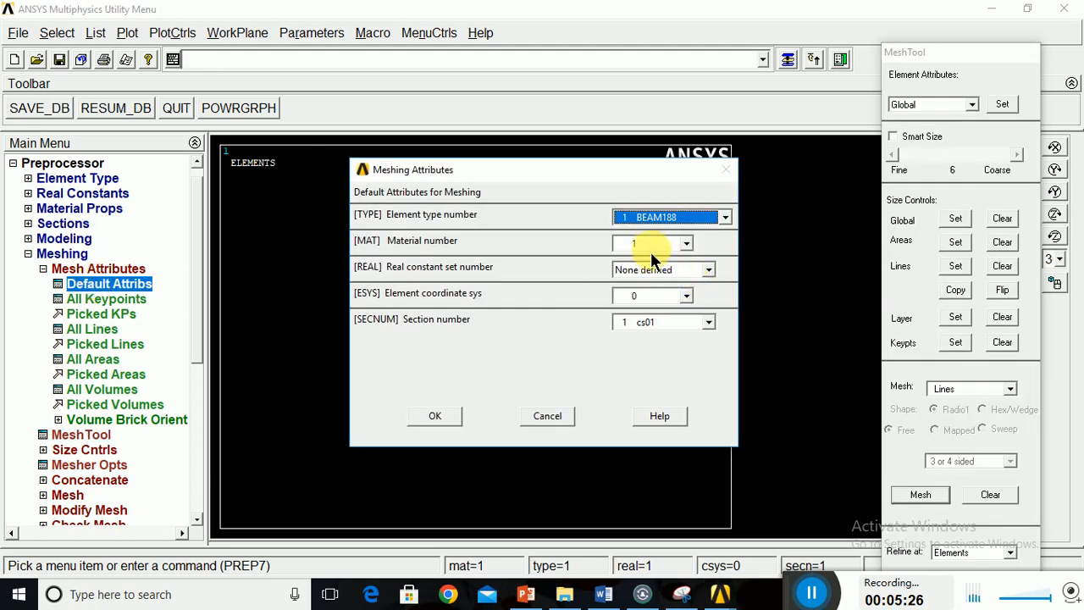
click(651, 247)
click(648, 269)
click(656, 323)
click(655, 351)
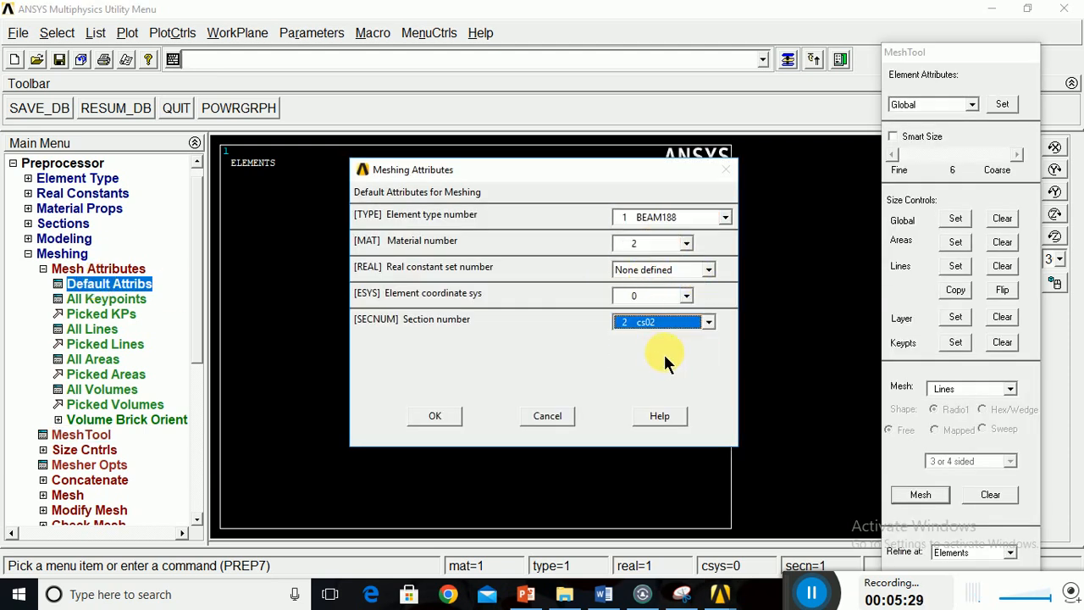
click(453, 417)
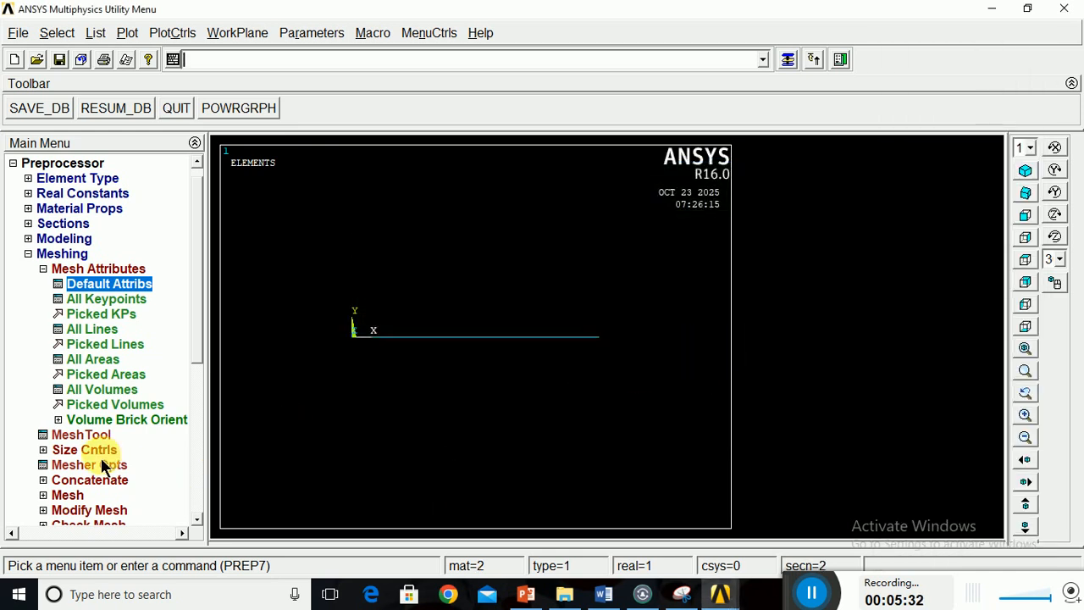
Set the number of element divisions to 1 on the line from keypoint 2 to keypoint 3.
click(96, 443)
click(959, 268)
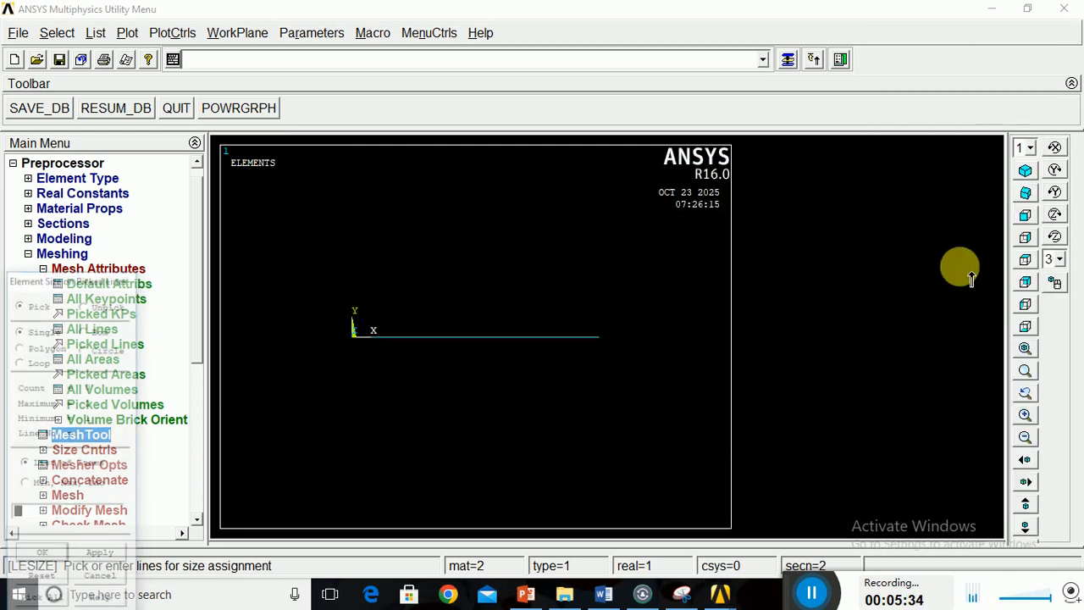
click(41, 555)
click(400, 428)
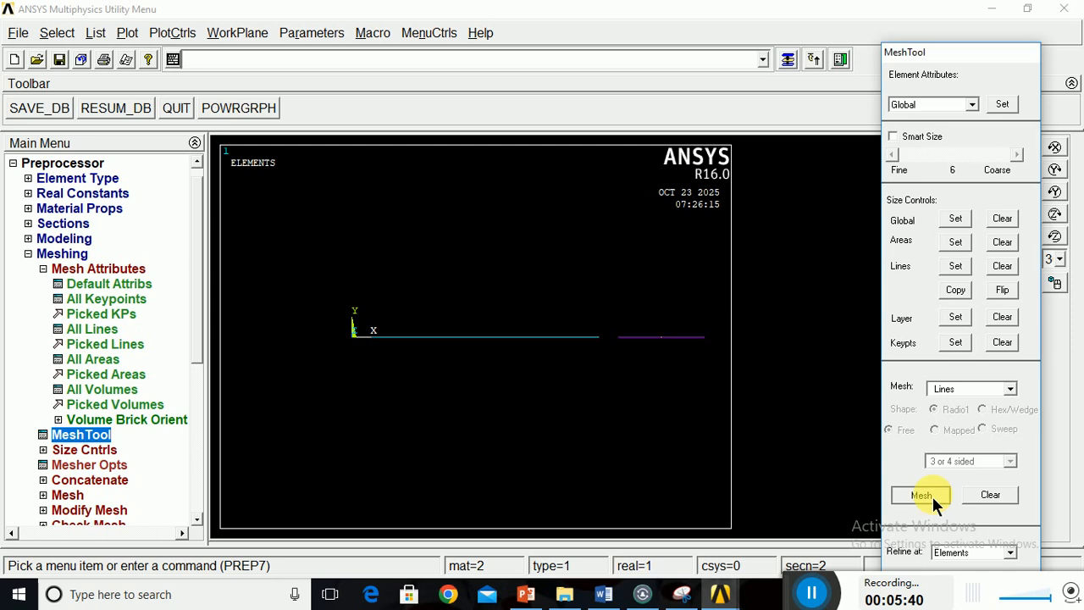
Mesh the line from keypoint 2 to keypoint 3 with the material 2 and cs02 attributes.
click(933, 498)
click(683, 360)
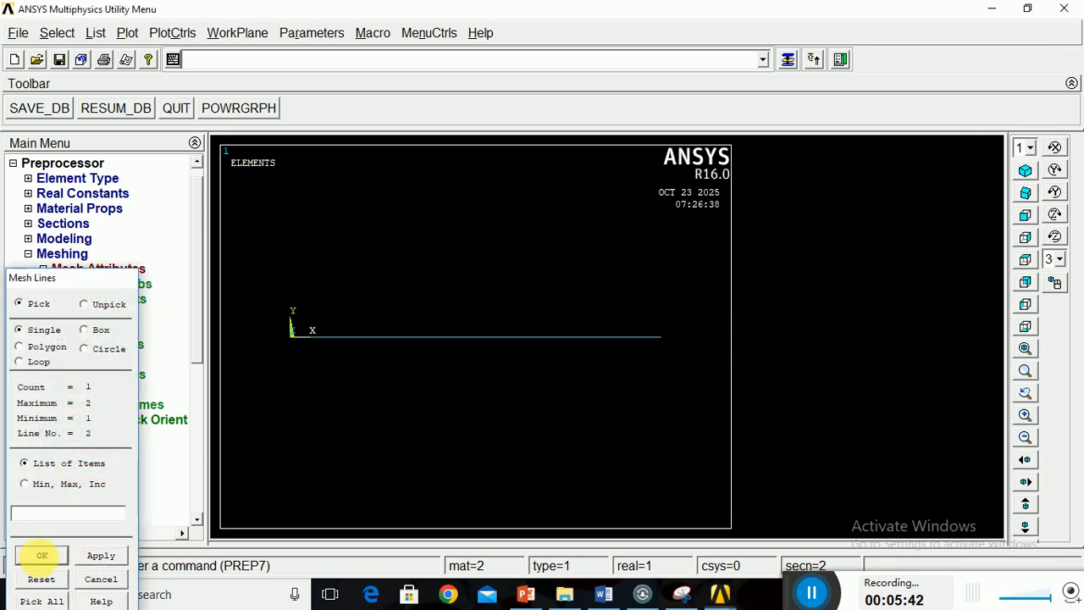
click(41, 556)
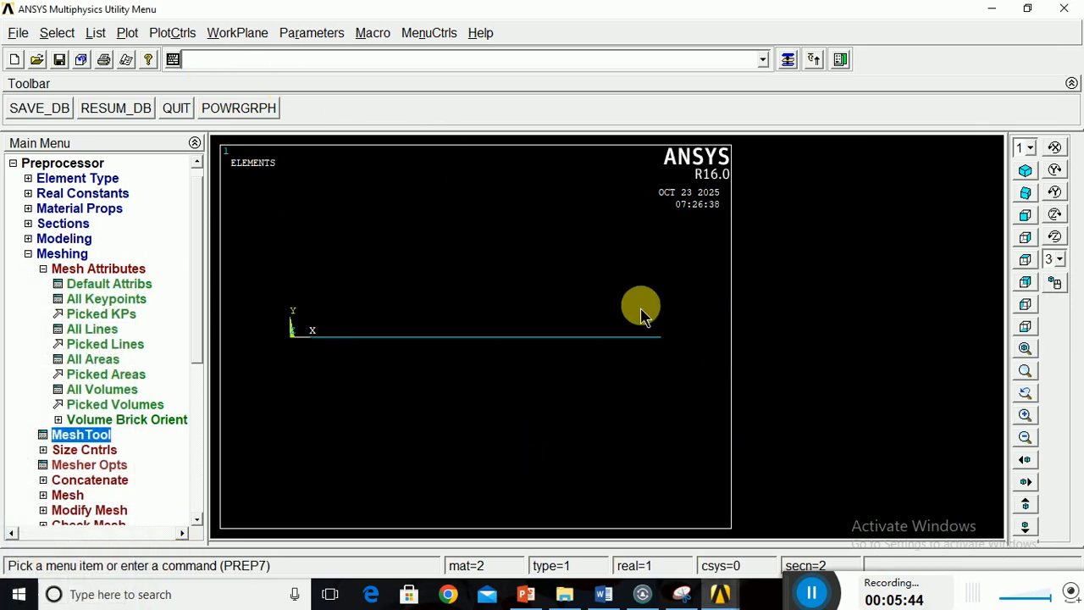
Turn on the display of element shapes based on real constant descriptions and replot the model.
click(167, 35)
mouse_move(264, 135)
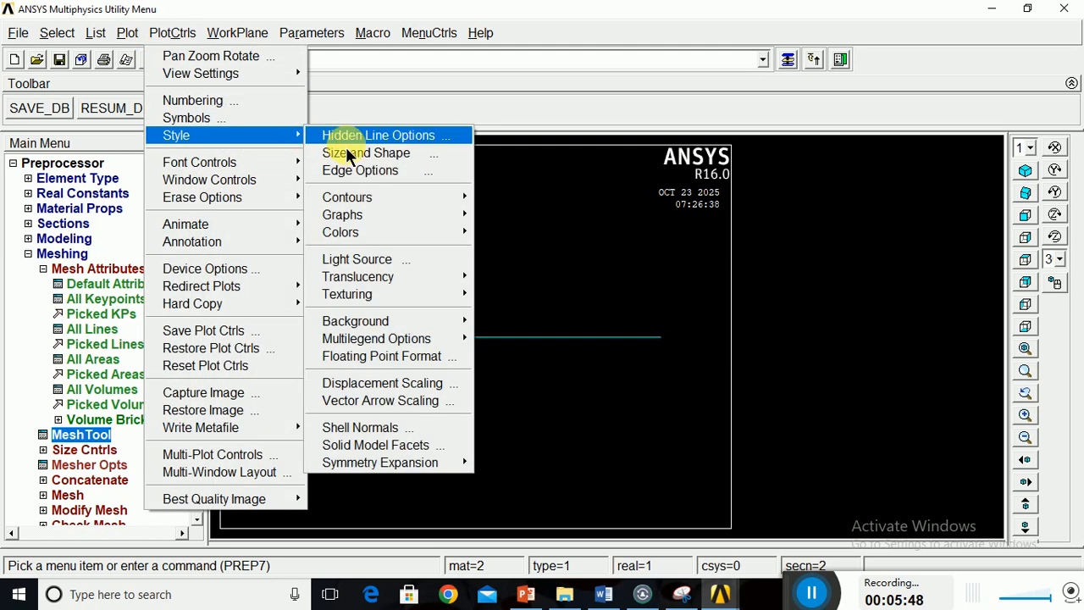
click(362, 154)
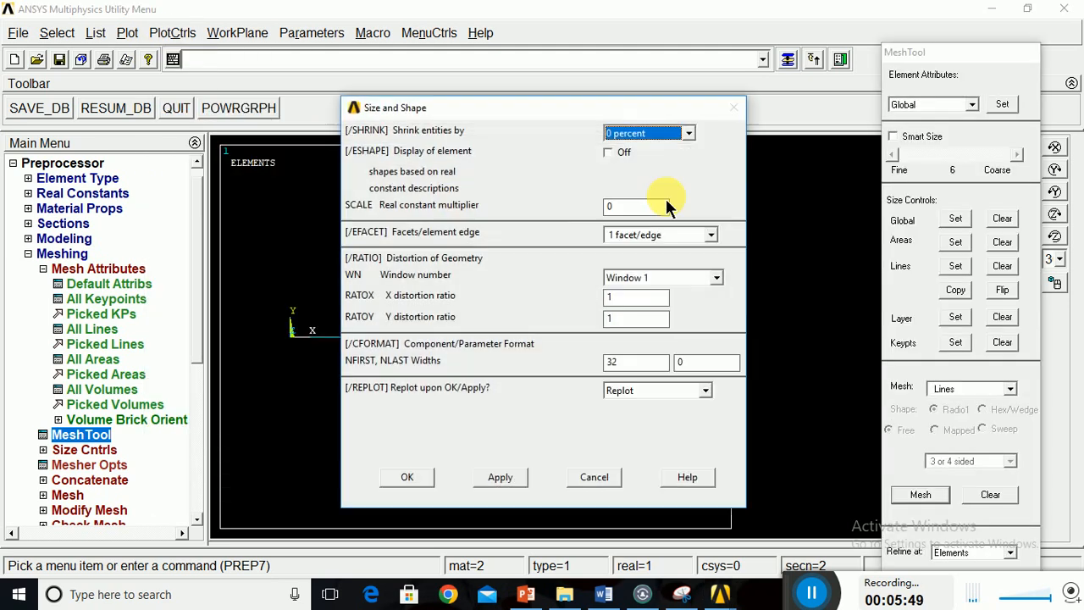
click(607, 156)
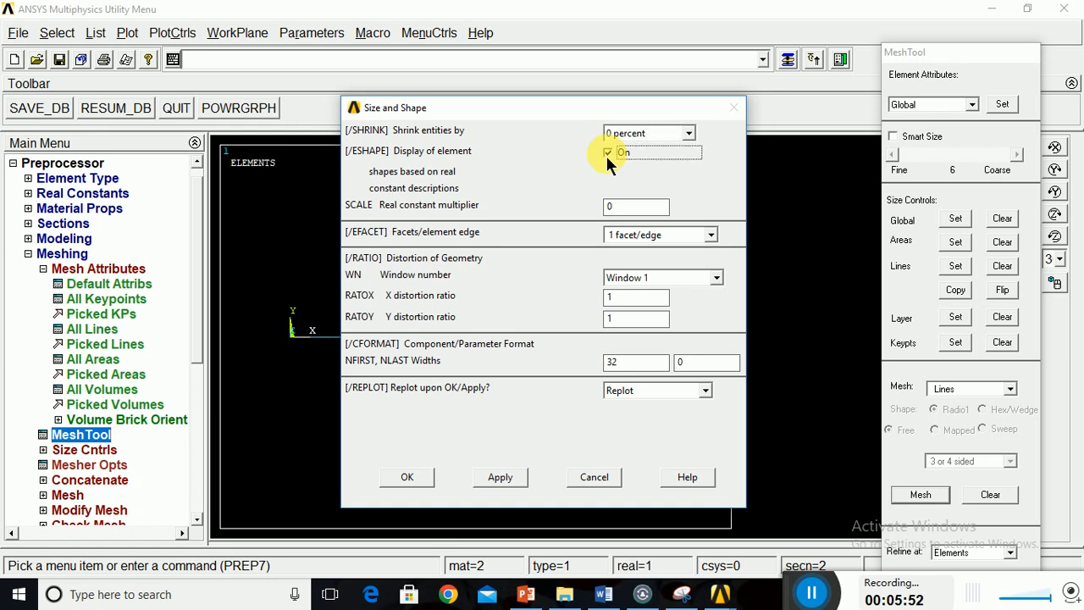
click(420, 481)
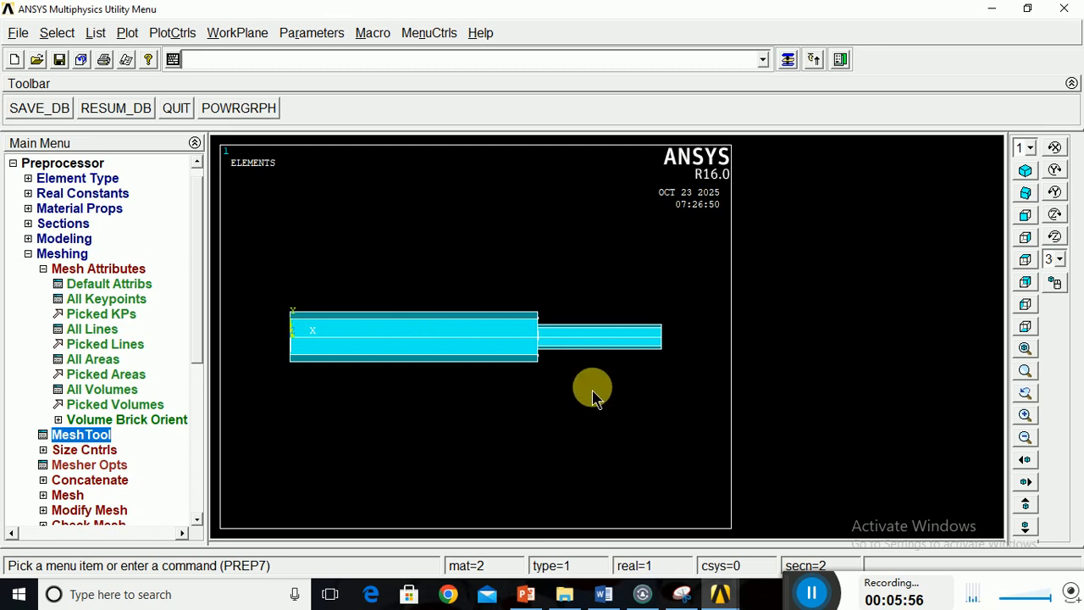
Check the stepped bar in the oblique view, then show a multi-plot of all entities in the front view.
click(1026, 200)
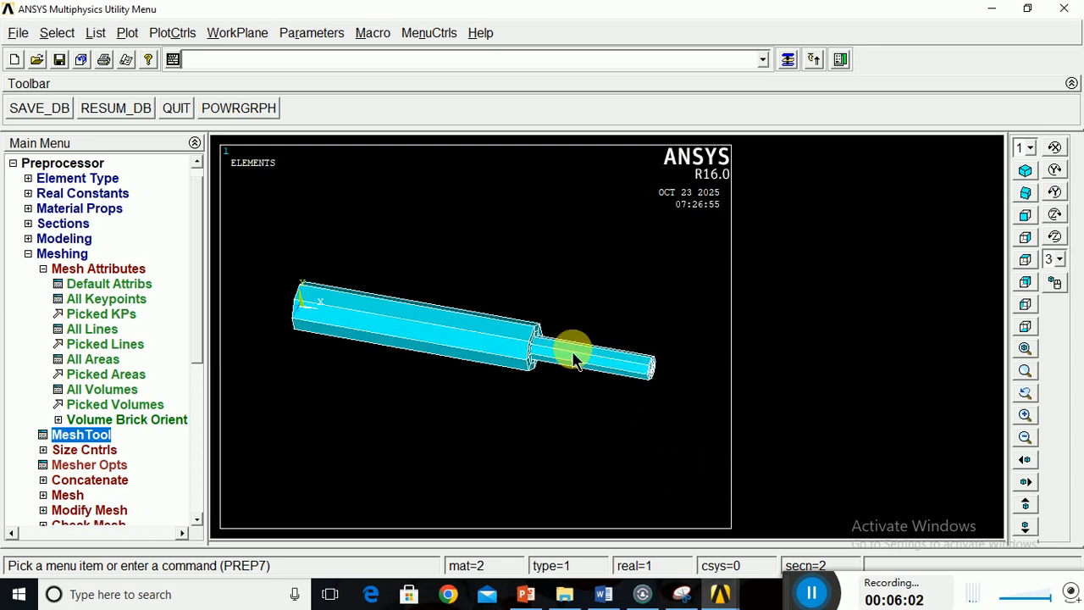
click(1025, 217)
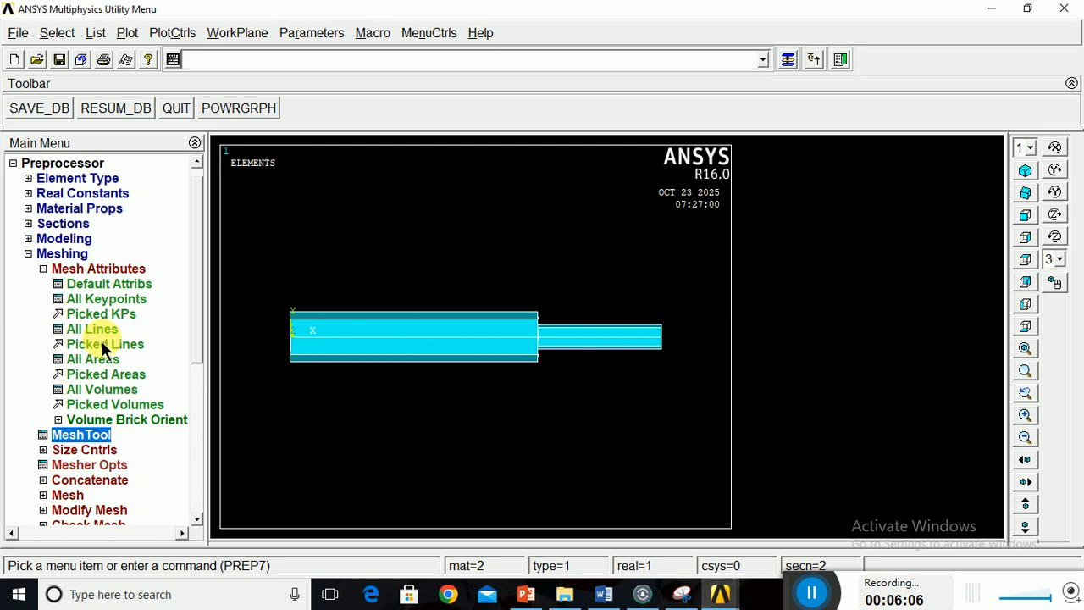
click(129, 34)
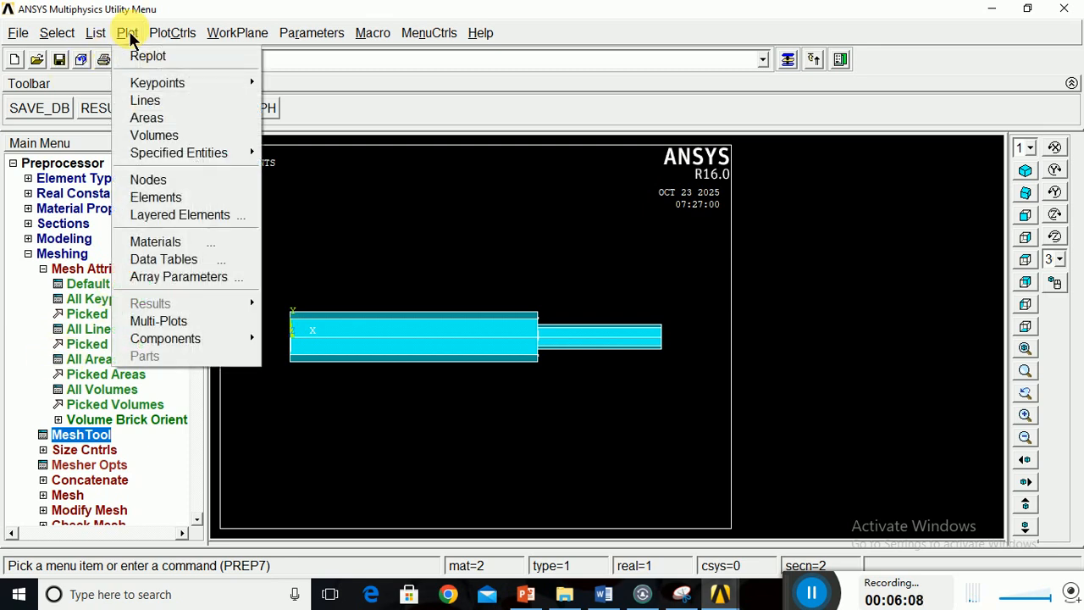
click(213, 320)
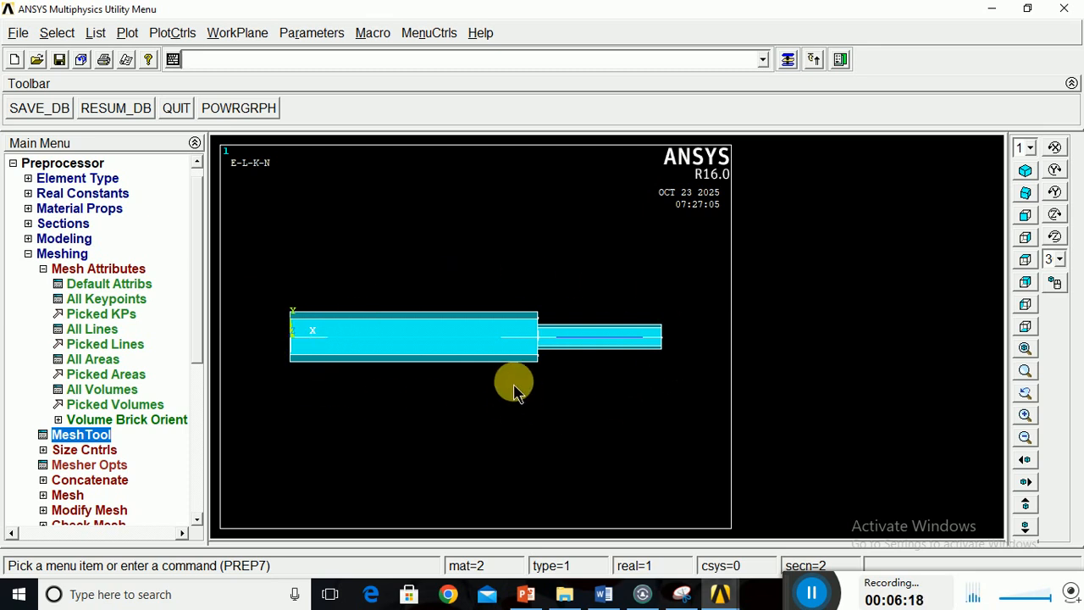
Constrain all DOF with a displacement value of 0 on node 1 at the thick end of the bar.
click(43, 268)
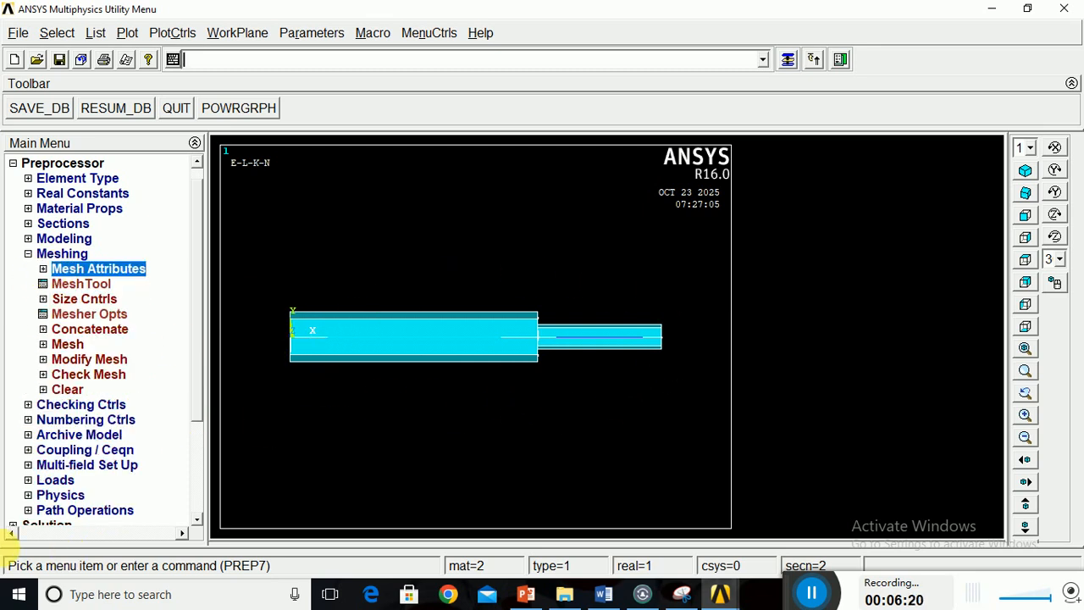
click(29, 255)
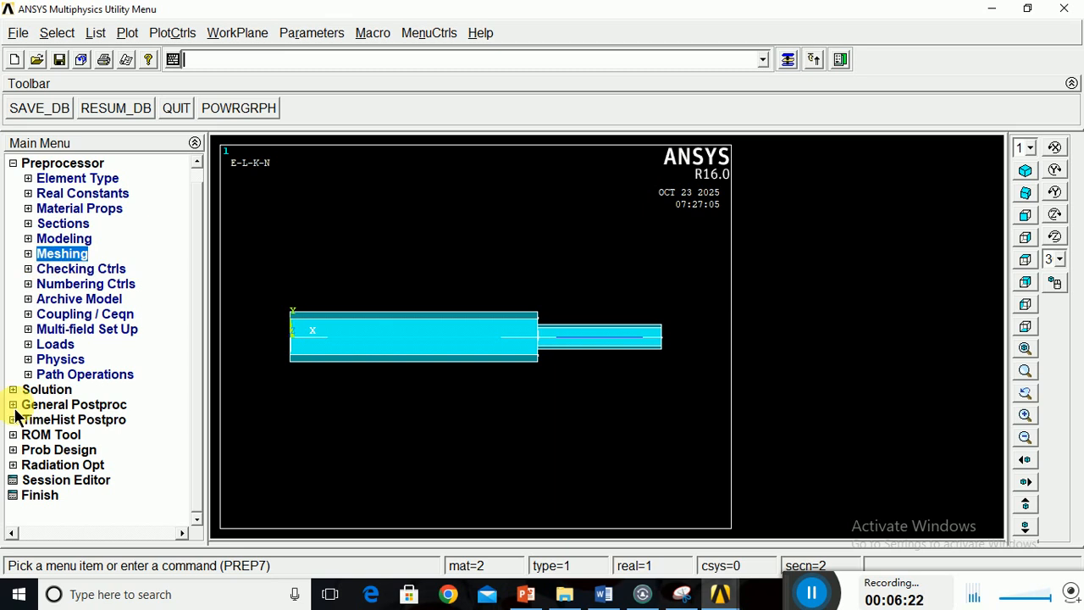
click(28, 344)
click(65, 377)
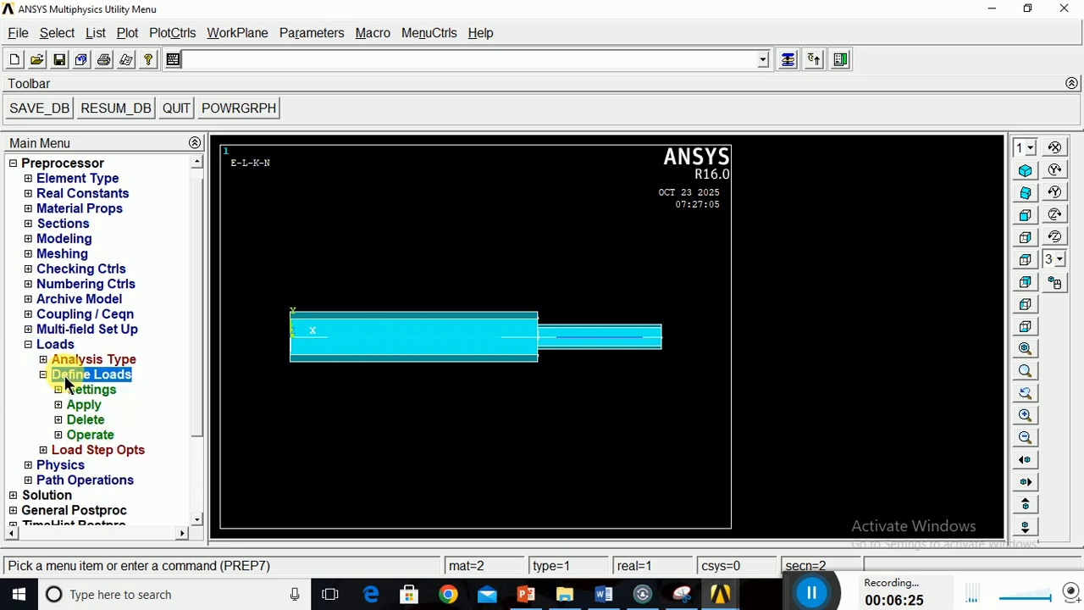
click(80, 406)
click(106, 422)
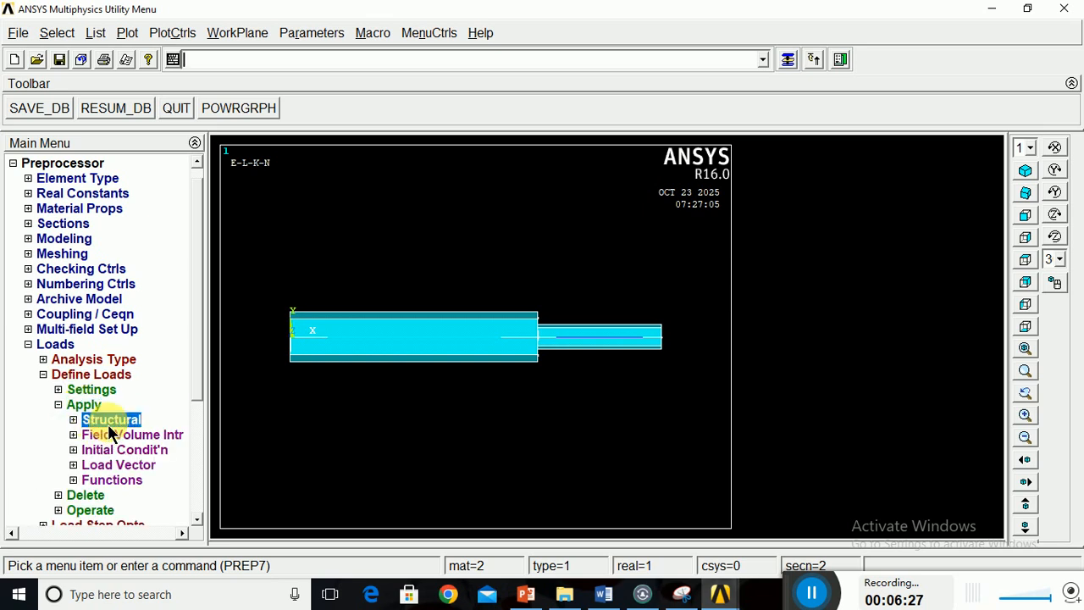
click(128, 437)
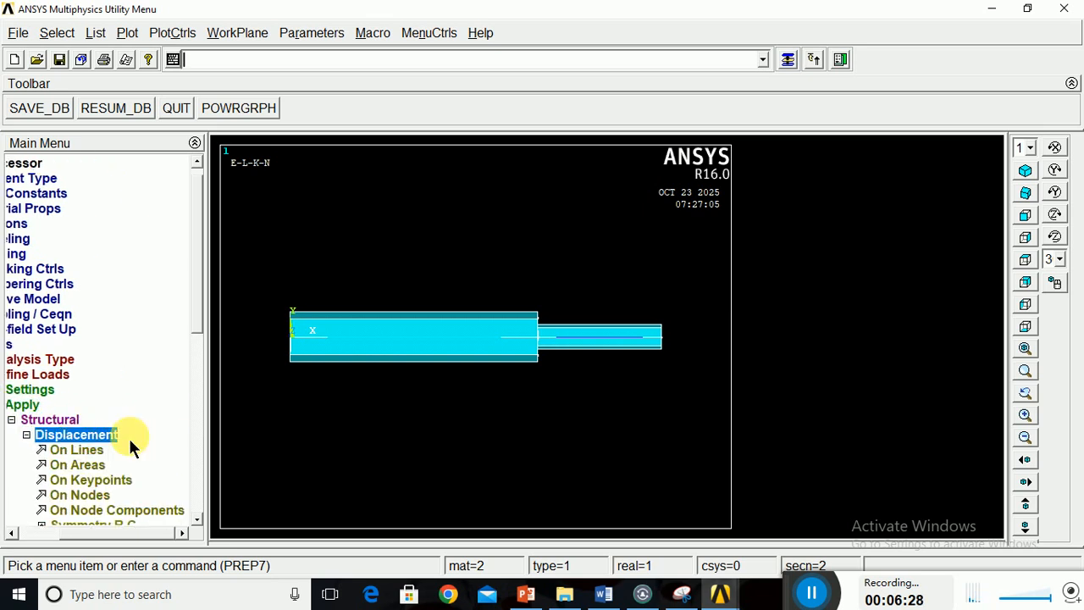
click(86, 498)
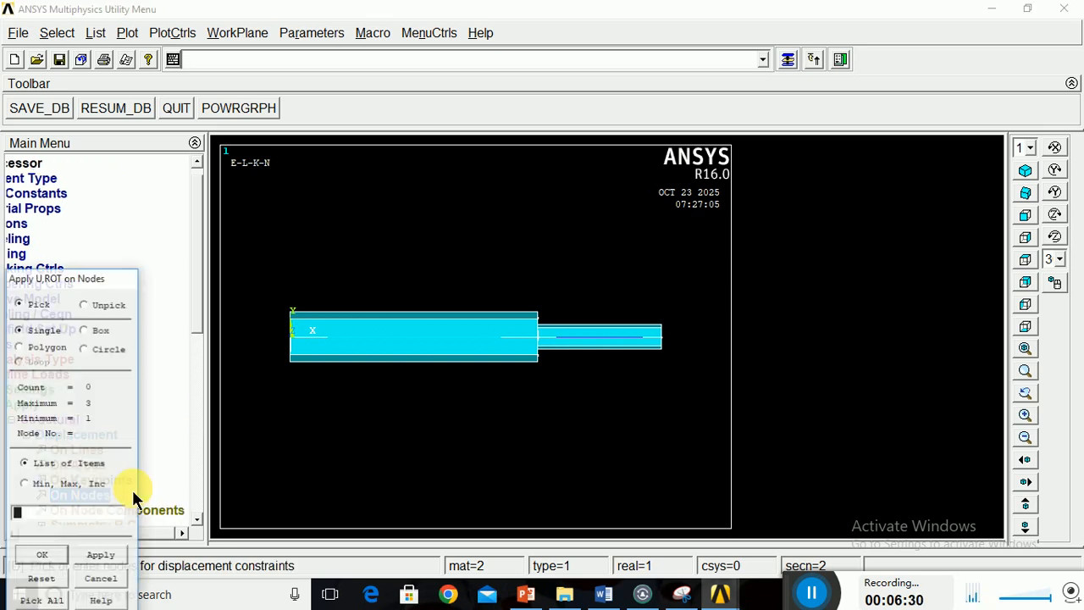
click(38, 555)
click(632, 235)
click(648, 347)
text(0)
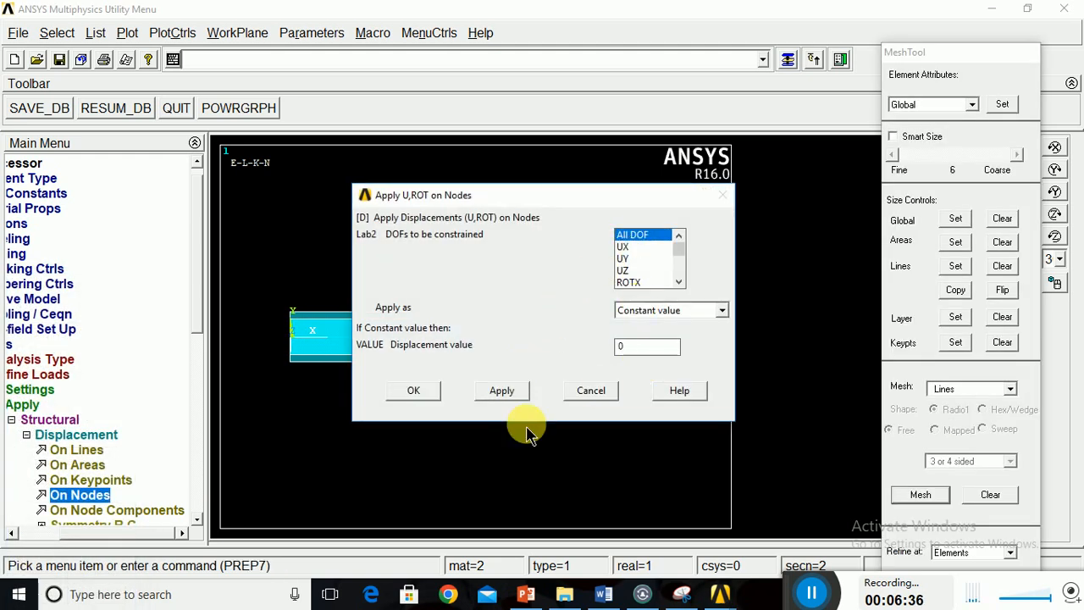
click(412, 390)
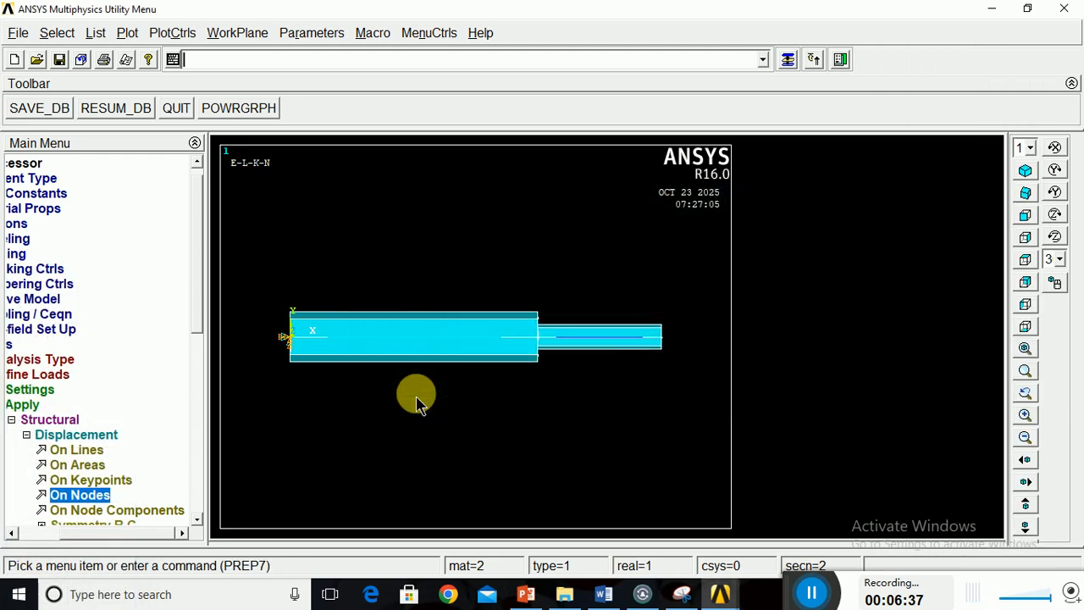
Apply a constant FX force of 10000 on node 3 at the free end of the thin segment.
click(28, 436)
click(80, 450)
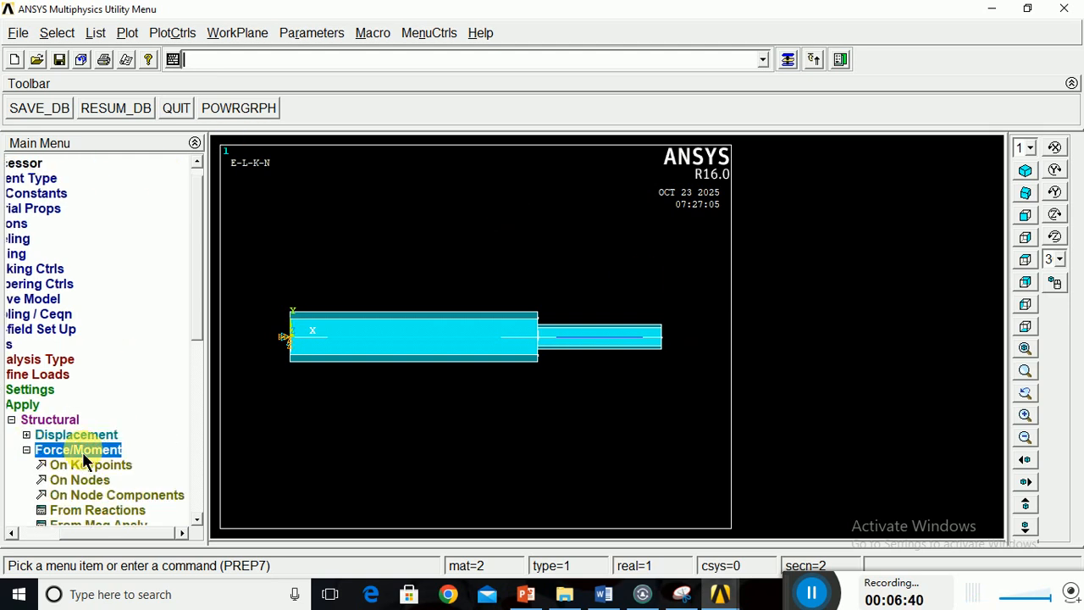
click(80, 483)
click(662, 336)
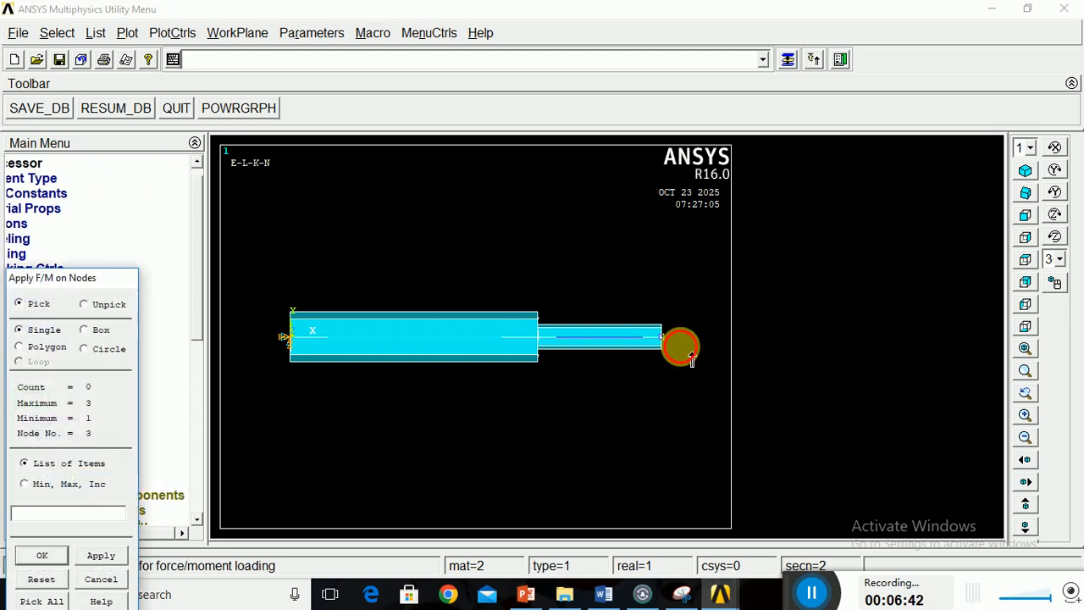
click(59, 555)
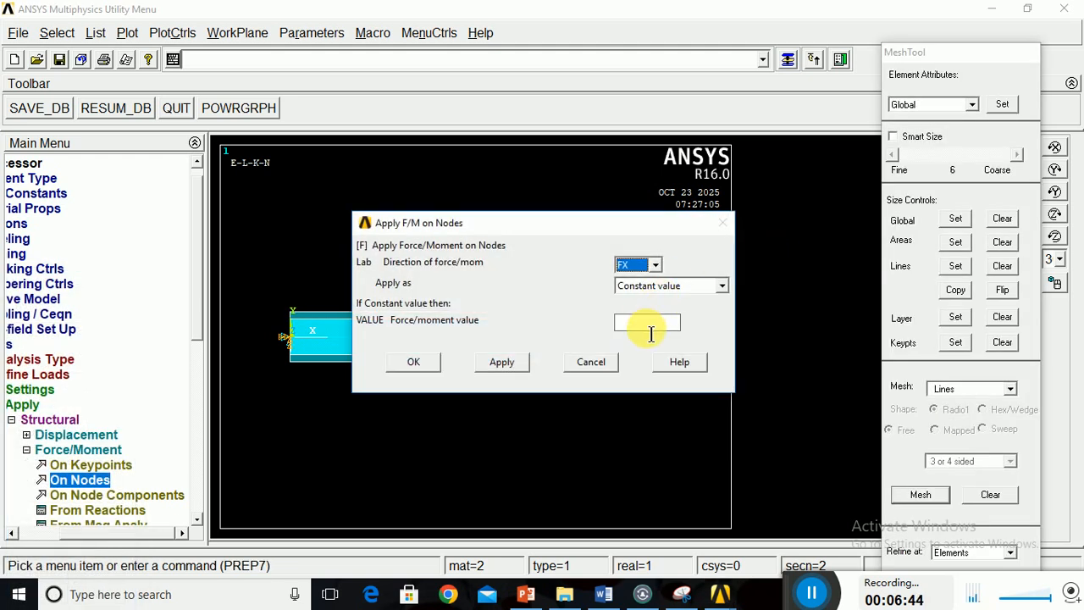
text(10000)
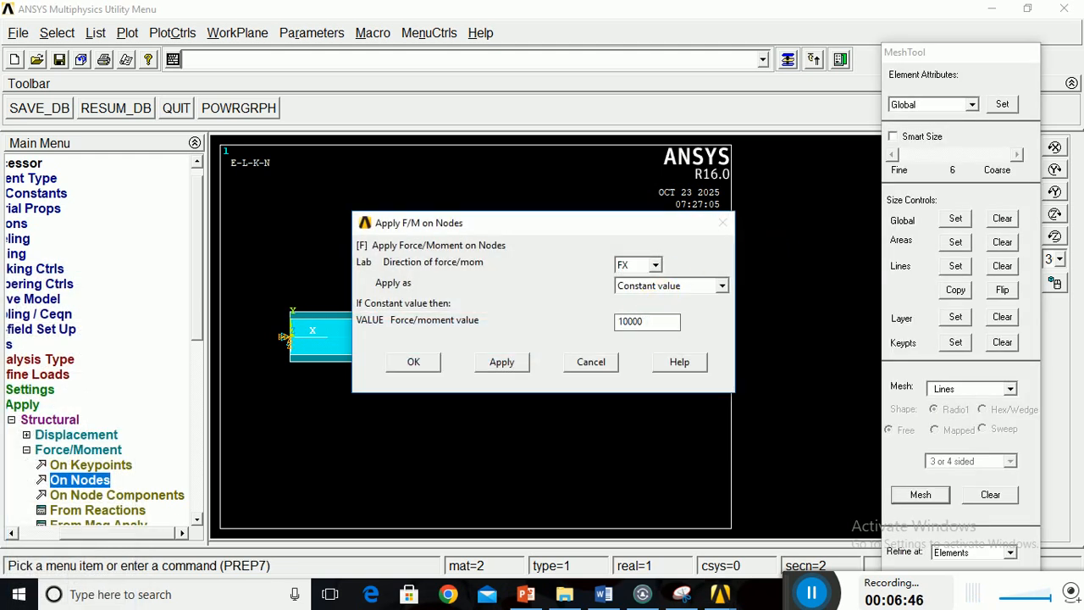
click(440, 363)
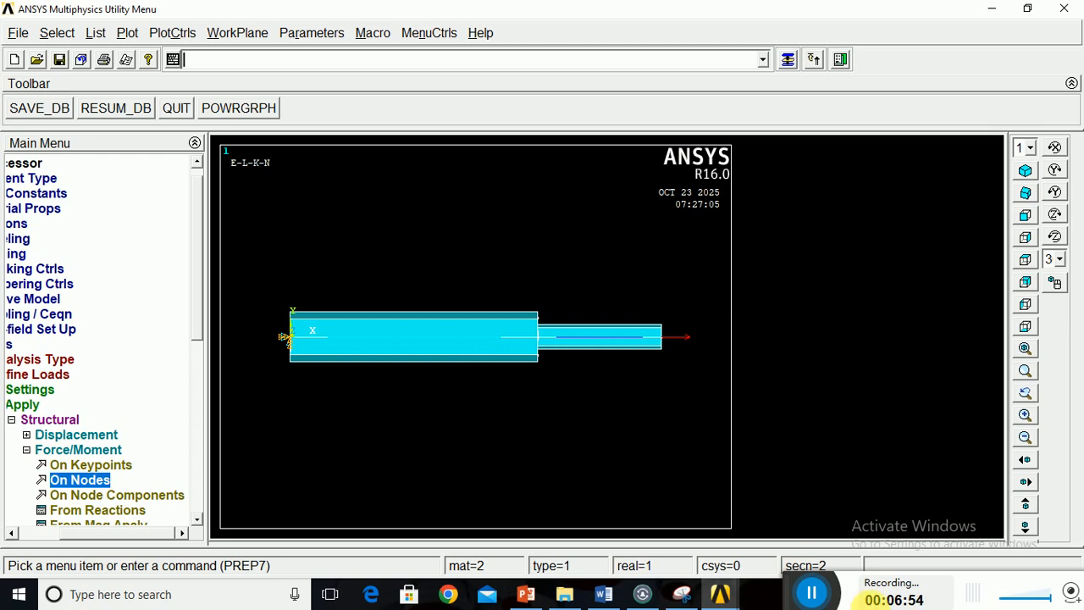
Capture the loaded bar model with Snipping Tool and paste it under the "Load and displacement:" heading in the Word report.
click(688, 598)
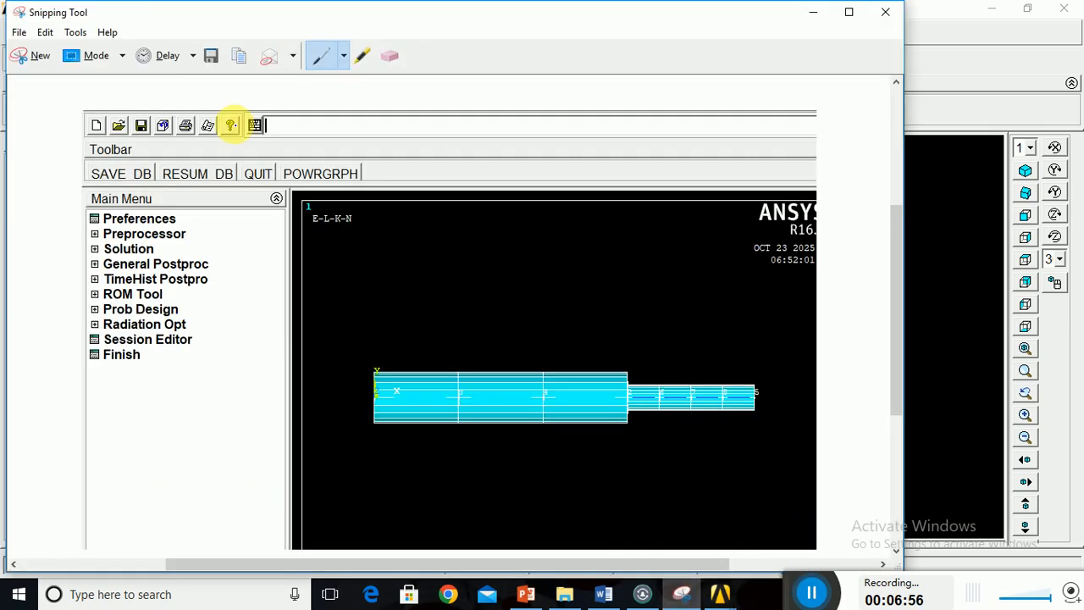
click(31, 56)
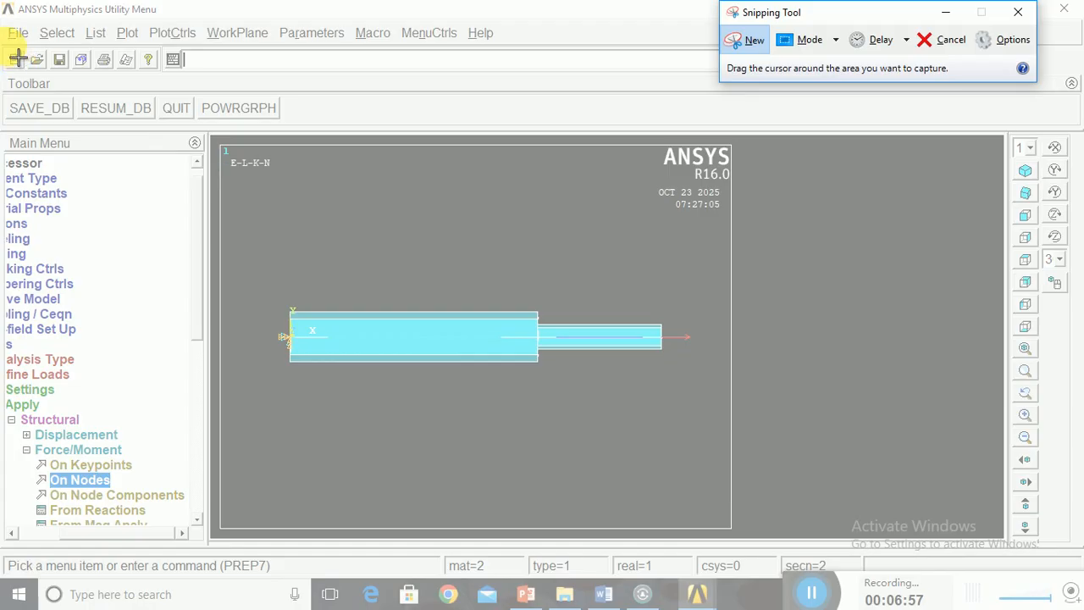
drag(4, 25, 768, 552)
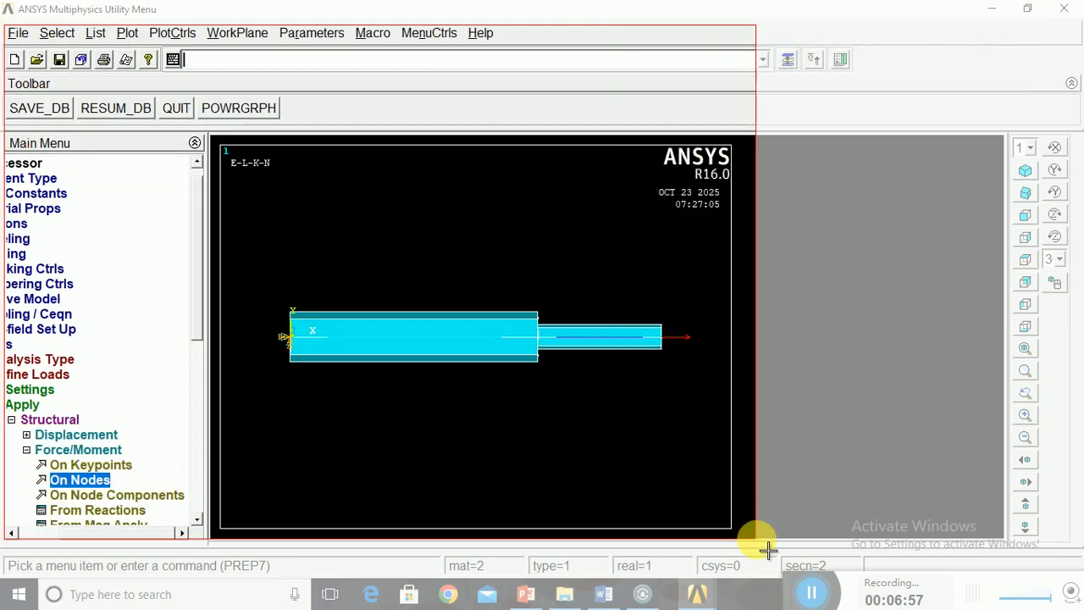
click(603, 593)
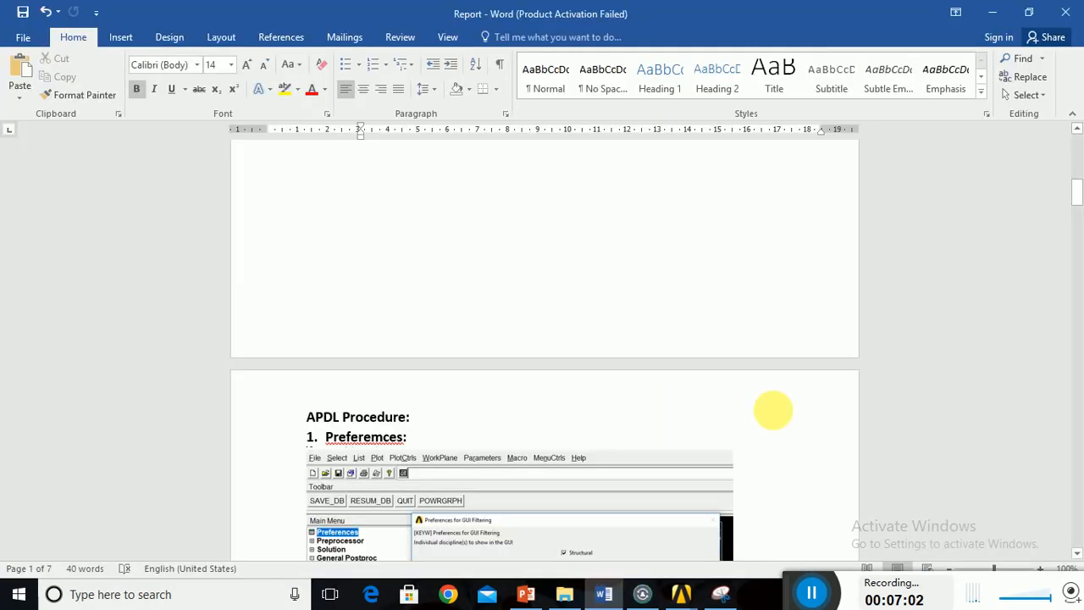
drag(1079, 201, 1076, 457)
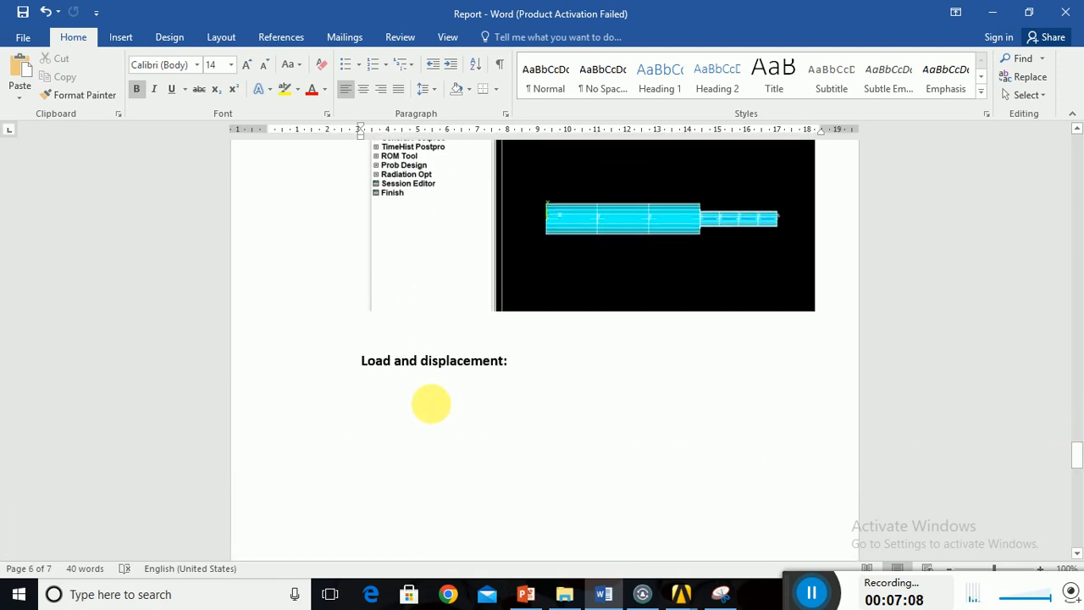
click(432, 422)
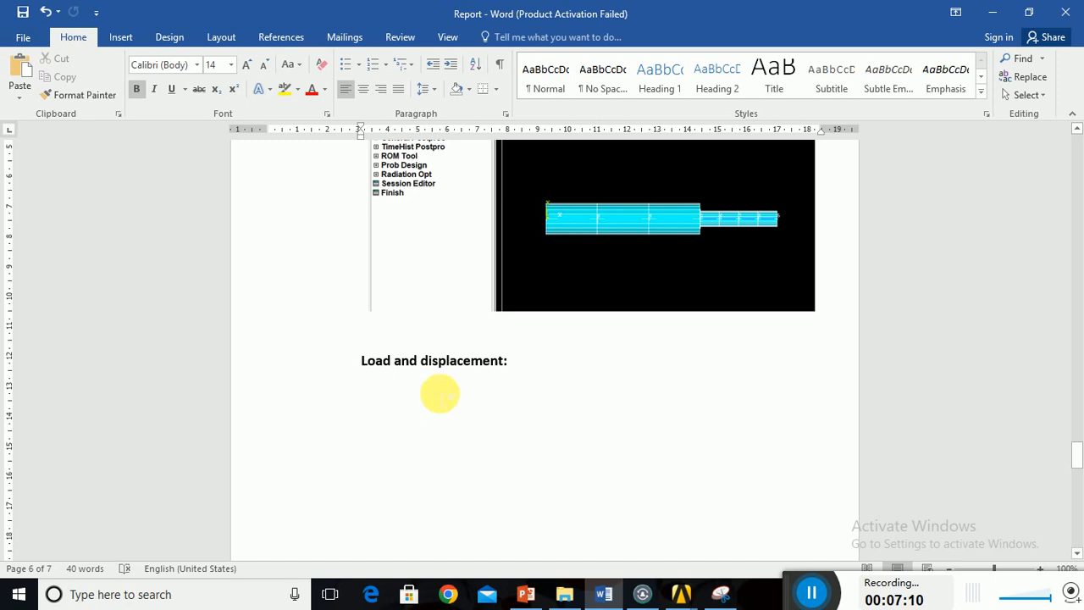
key(ctrl+v)
Shrink the pasted screenshot to fit within the report page and centre it.
click(605, 458)
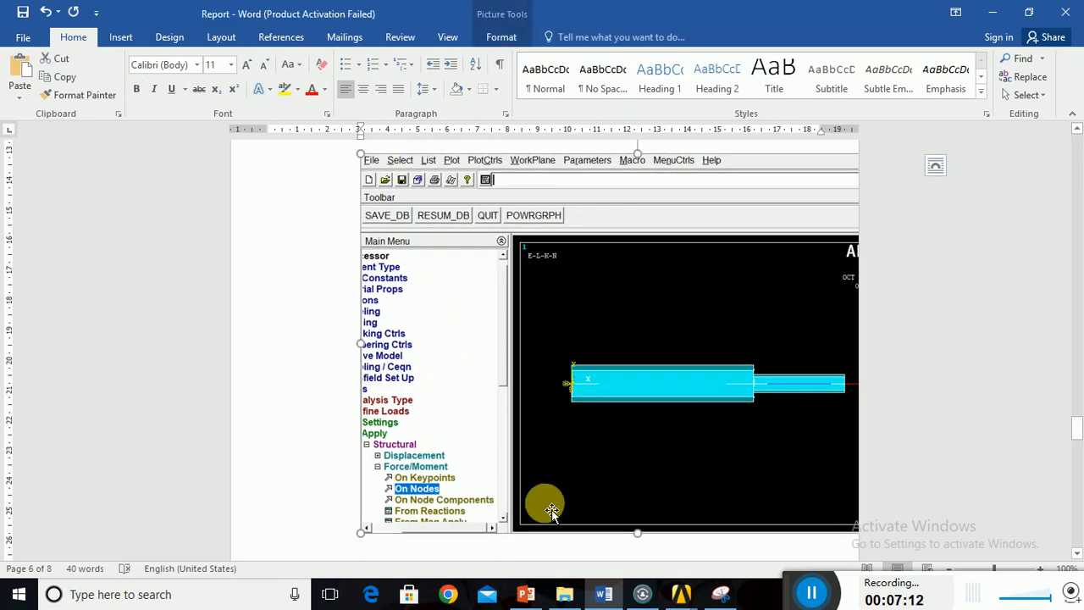
drag(362, 534, 447, 424)
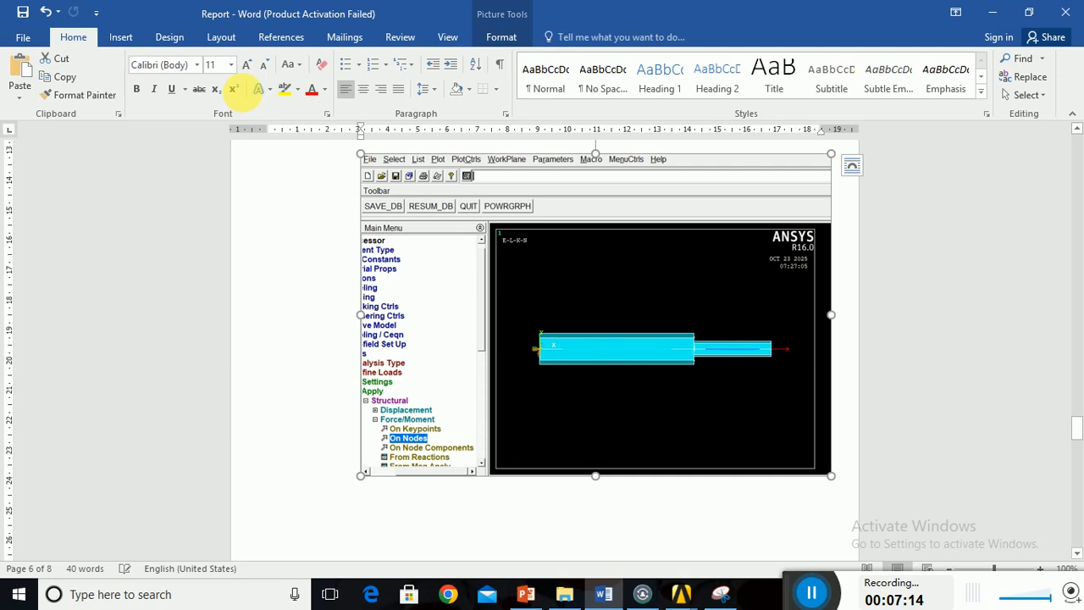
click(362, 88)
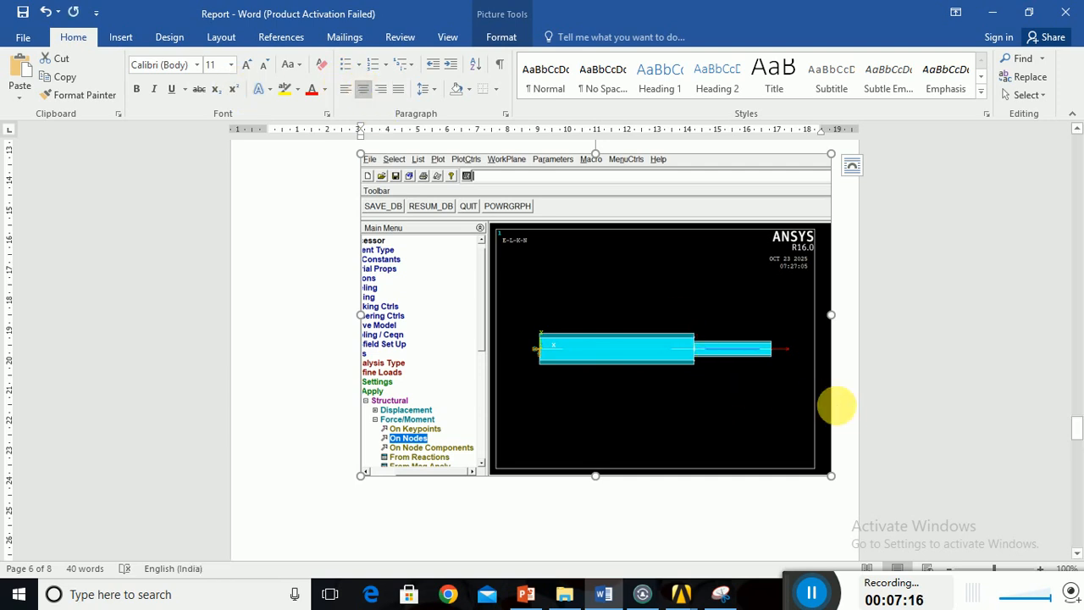
click(844, 410)
scroll(649, 487, down, 3)
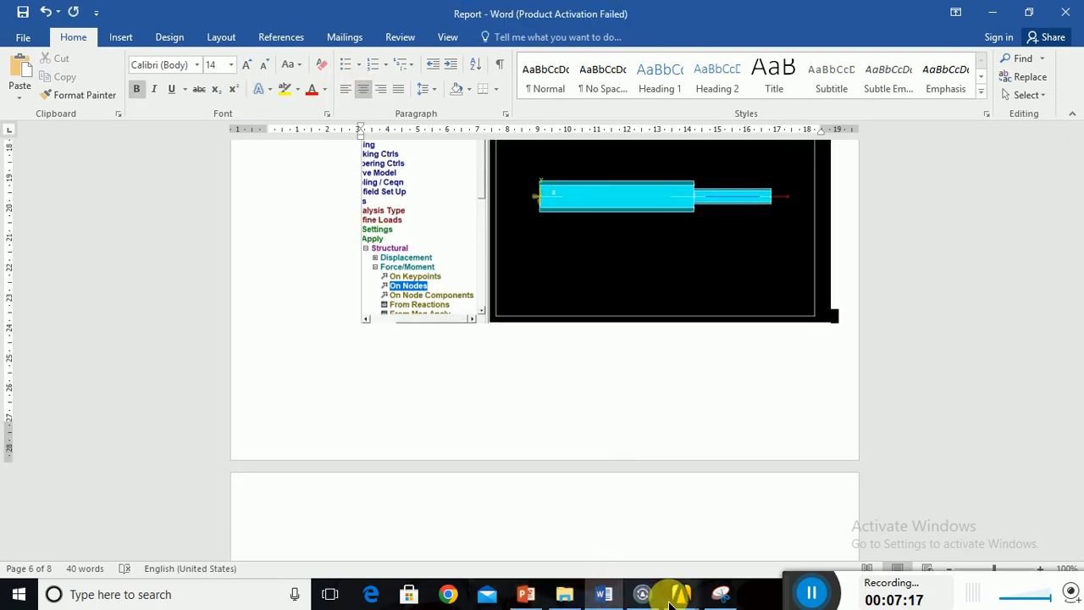
Switch back to ANSYS, solve the current load step and close the solution note and status listing.
mouse_move(693, 599)
click(743, 555)
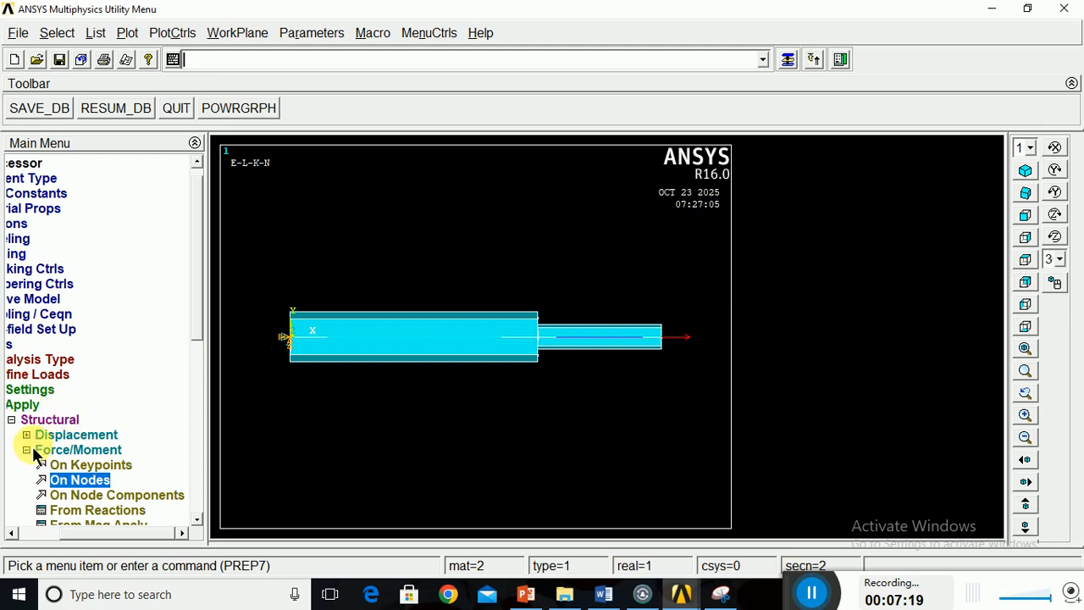
click(14, 421)
click(43, 376)
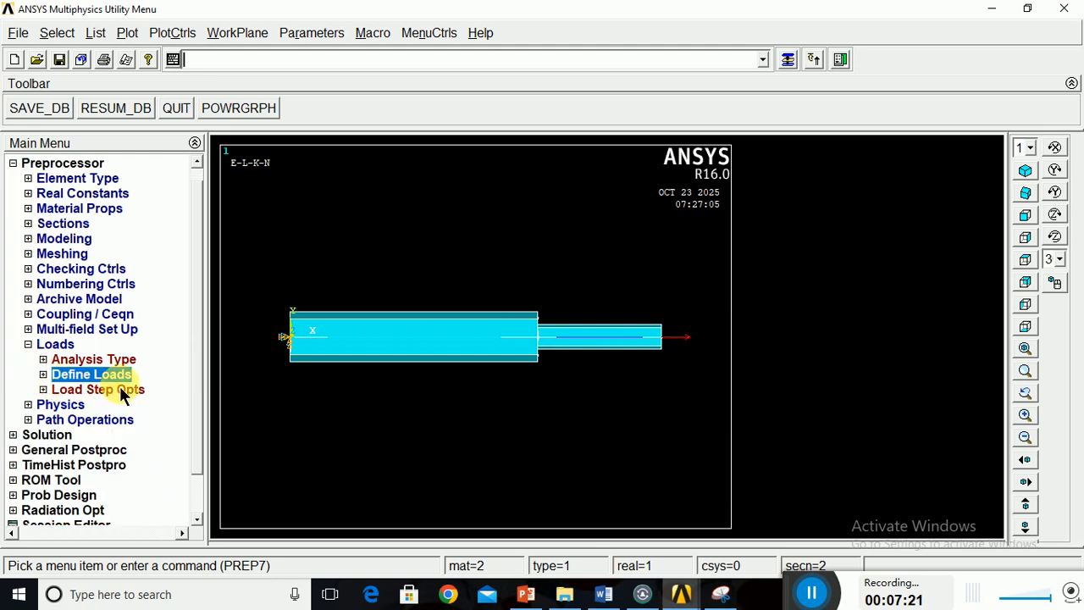
click(16, 436)
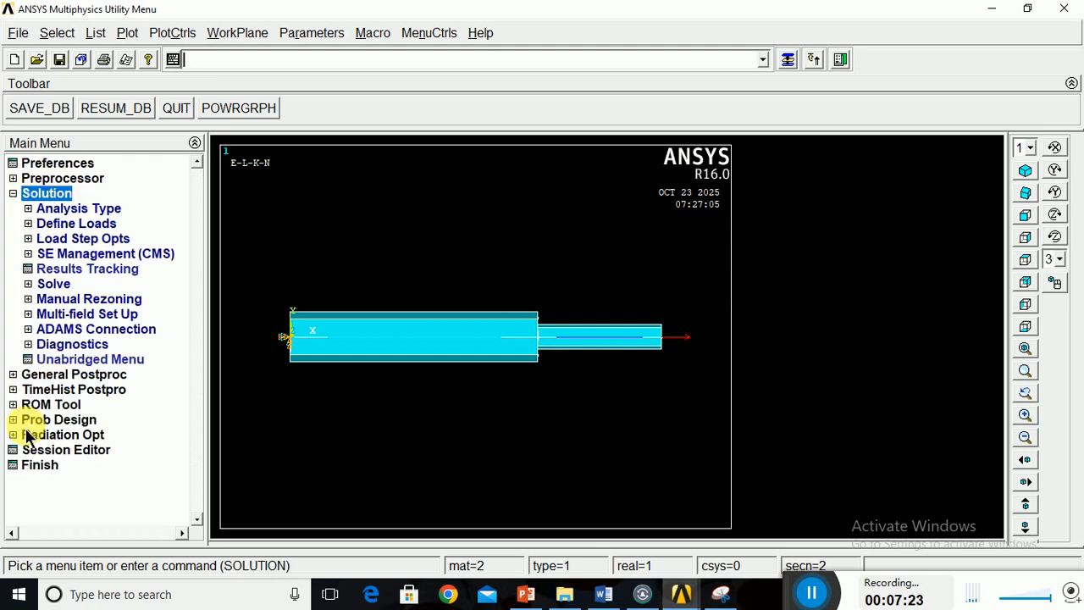
click(54, 284)
click(74, 301)
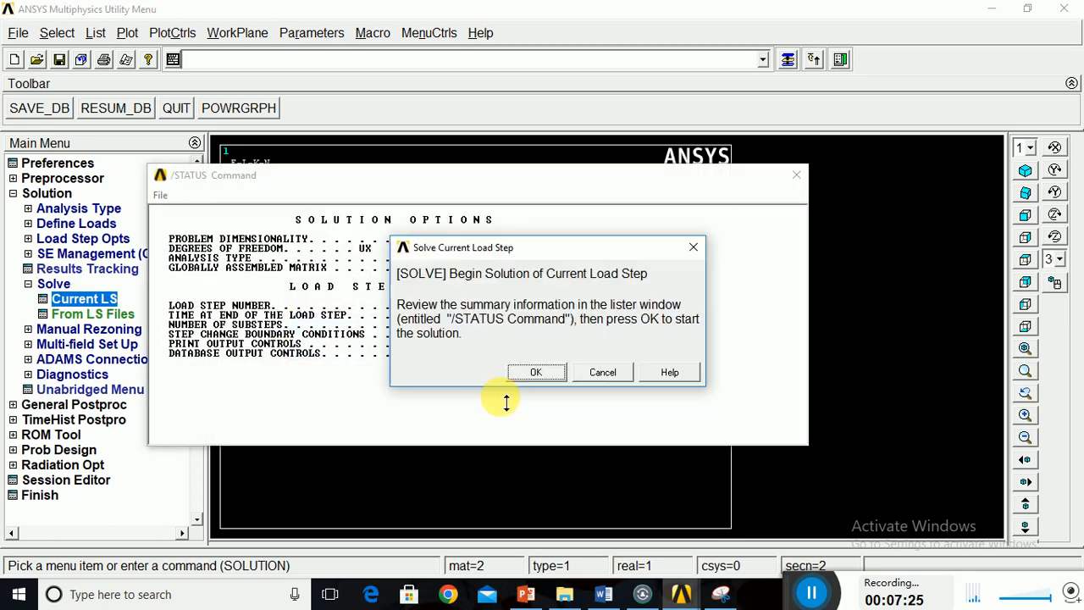
click(534, 373)
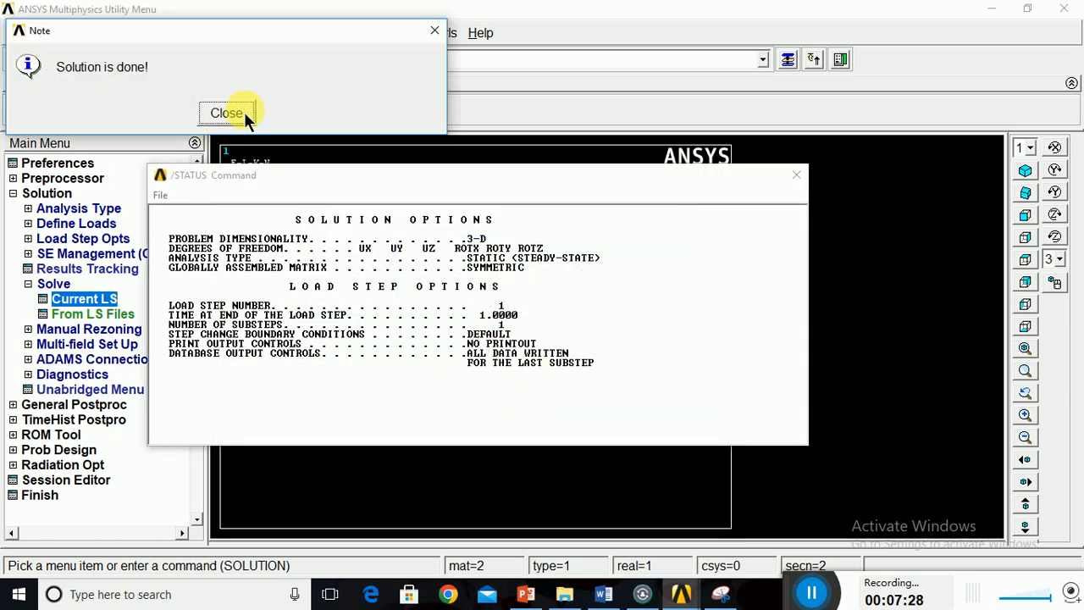
click(229, 112)
click(796, 176)
Plot the nodal solution contour of the X-component of displacement with the deformed shape only.
click(25, 405)
click(71, 285)
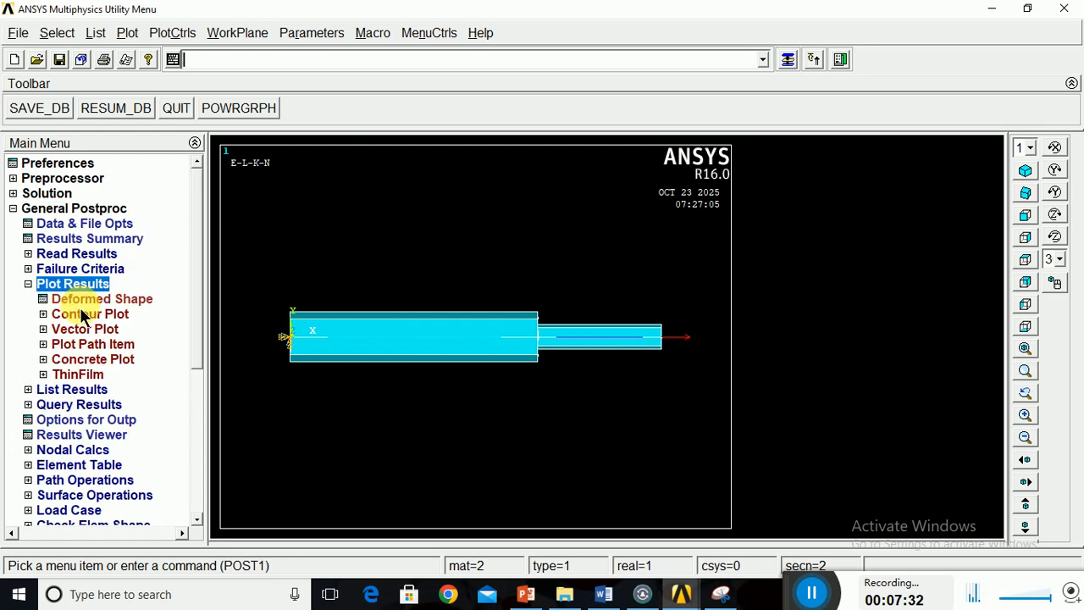
click(83, 313)
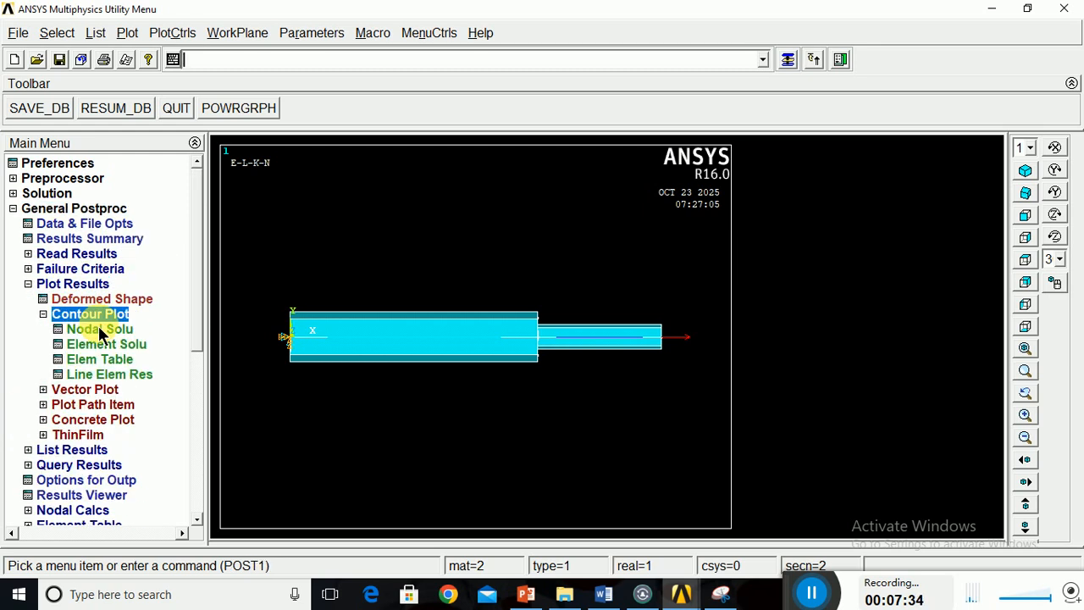
click(104, 332)
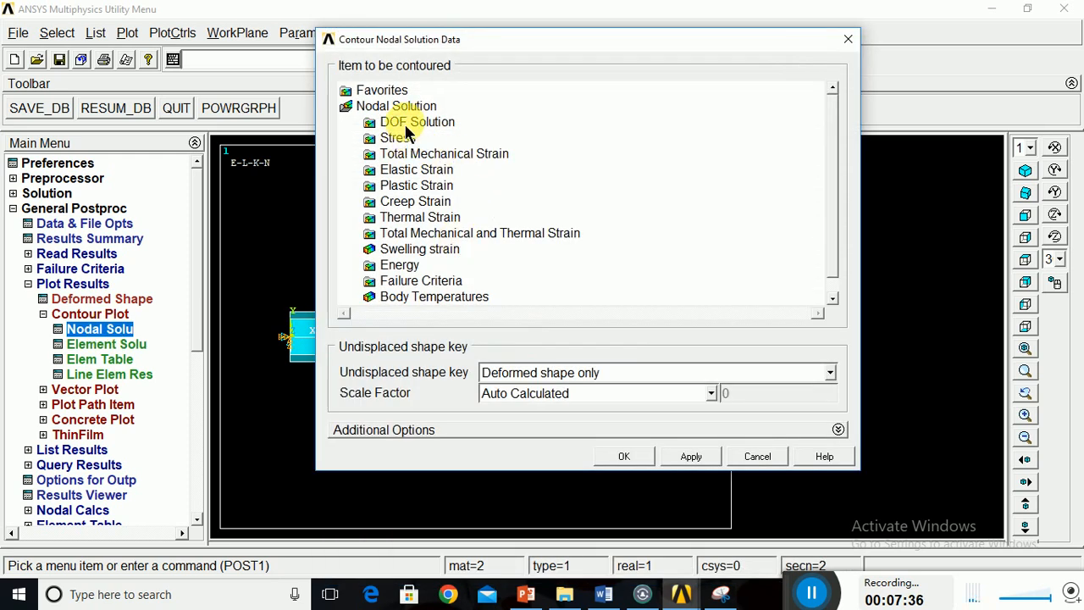
click(415, 121)
click(419, 138)
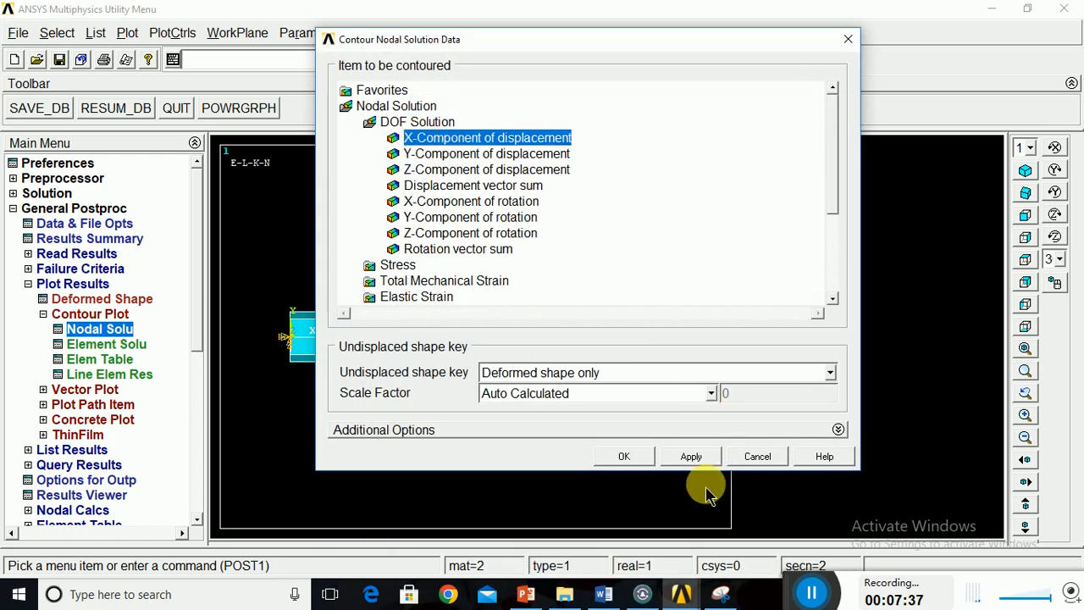
click(625, 456)
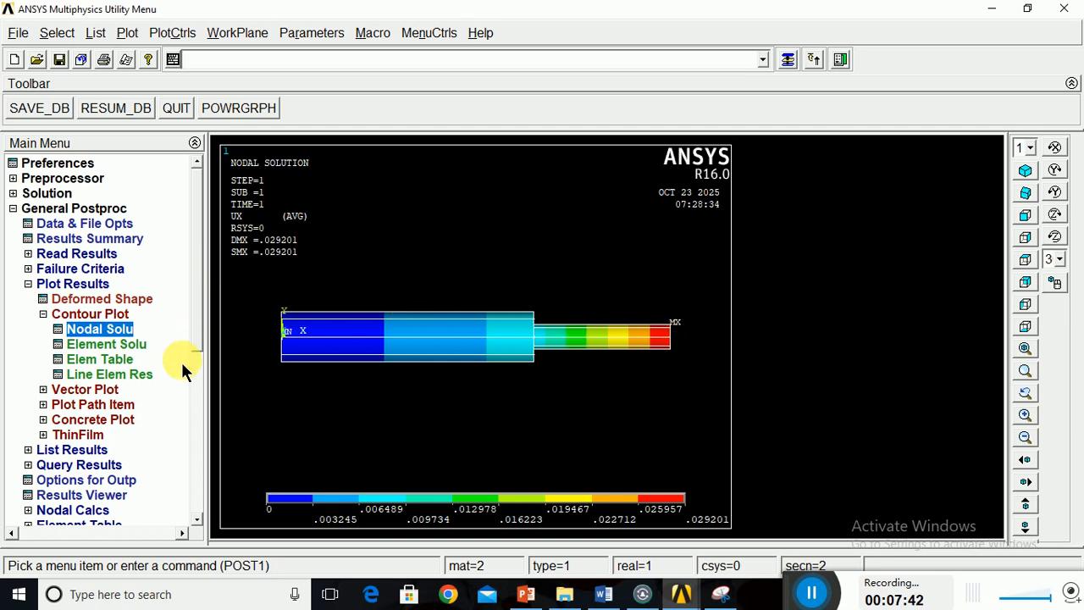
List the nodal X-component of displacement, examine the values for nodes 2 and 3, and close the listing.
click(100, 37)
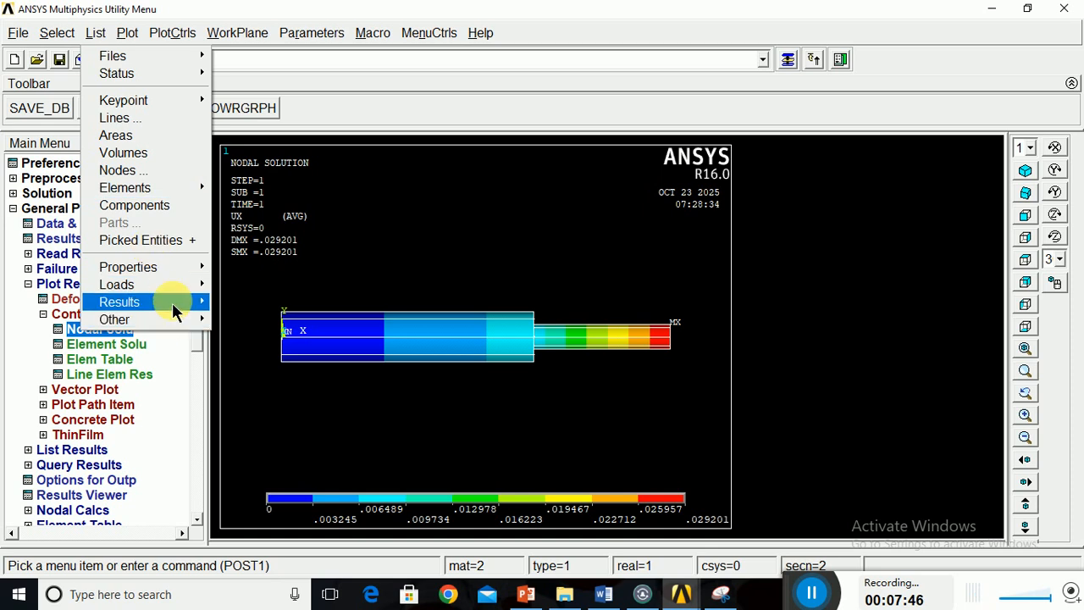
mouse_move(196, 306)
click(279, 302)
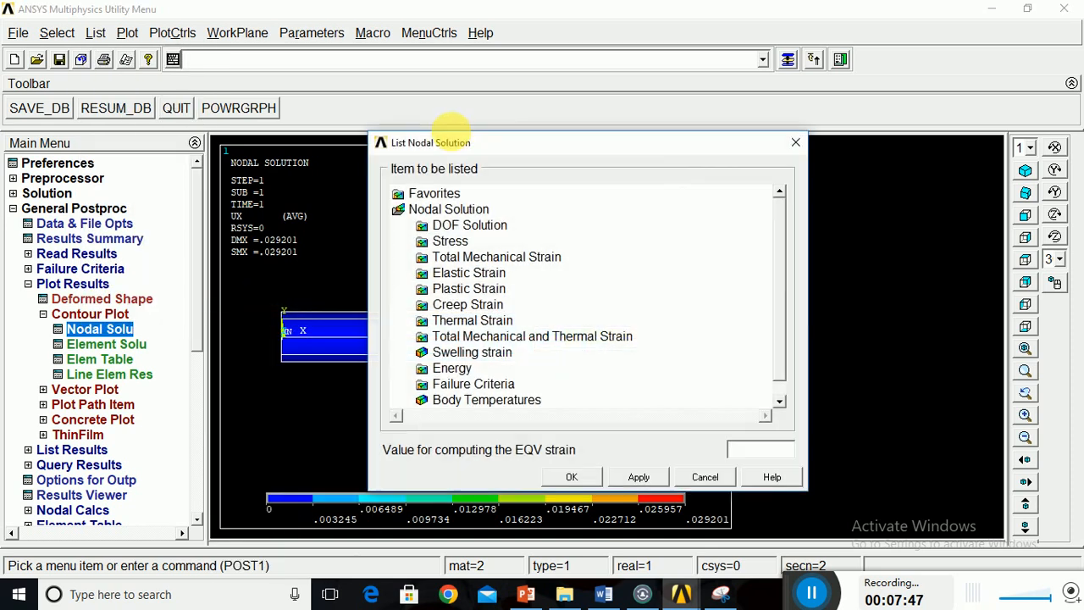
click(465, 225)
click(498, 243)
click(572, 477)
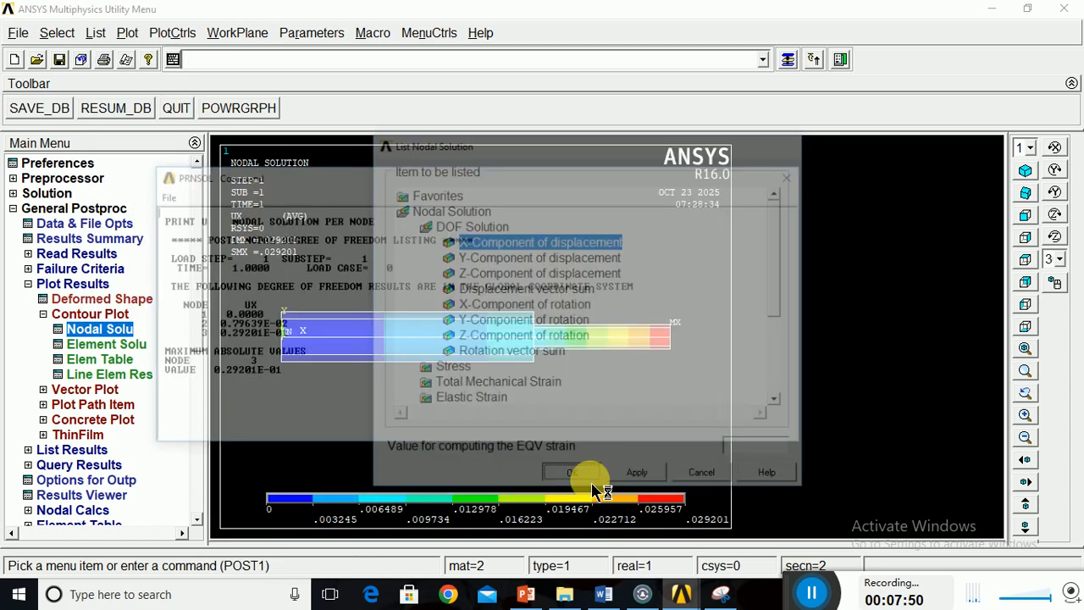
drag(194, 324, 289, 324)
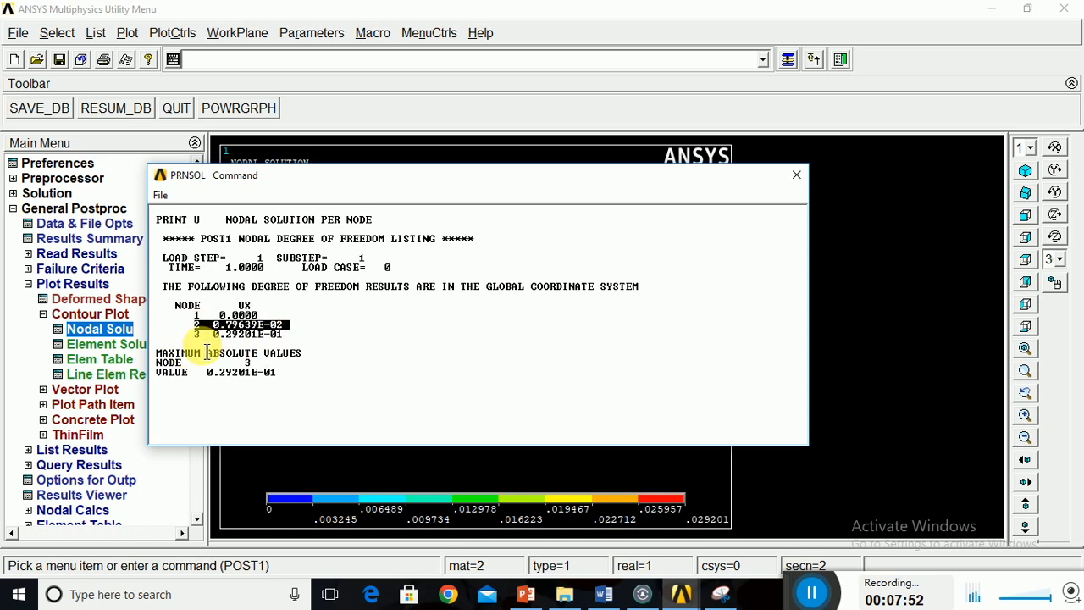
drag(199, 355, 296, 355)
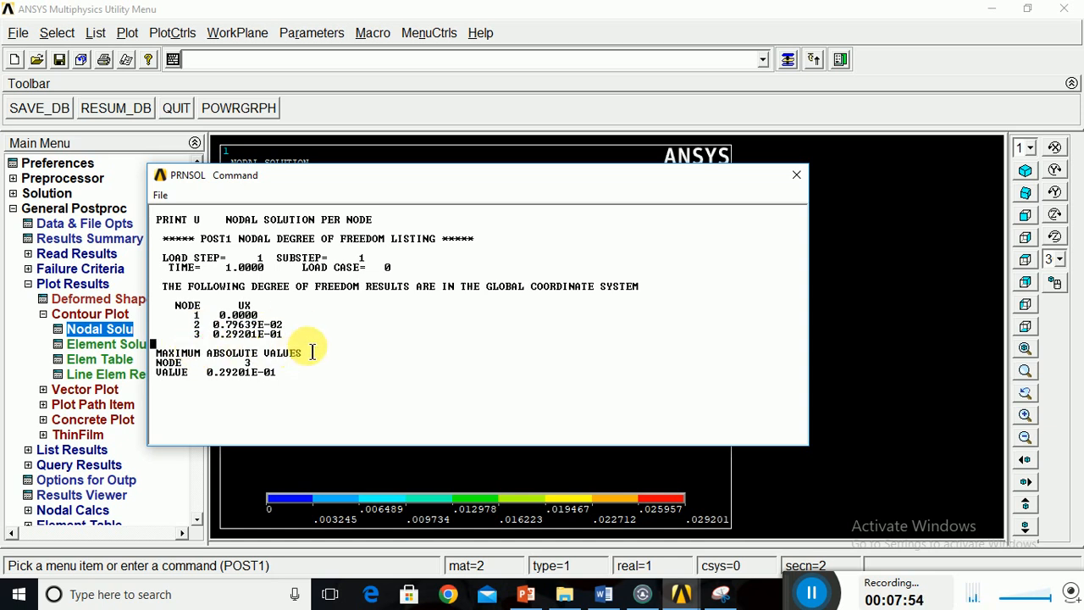
click(795, 178)
List the element solution for the X-component of stress and reposition the listing window over the plot.
click(96, 34)
mouse_move(163, 286)
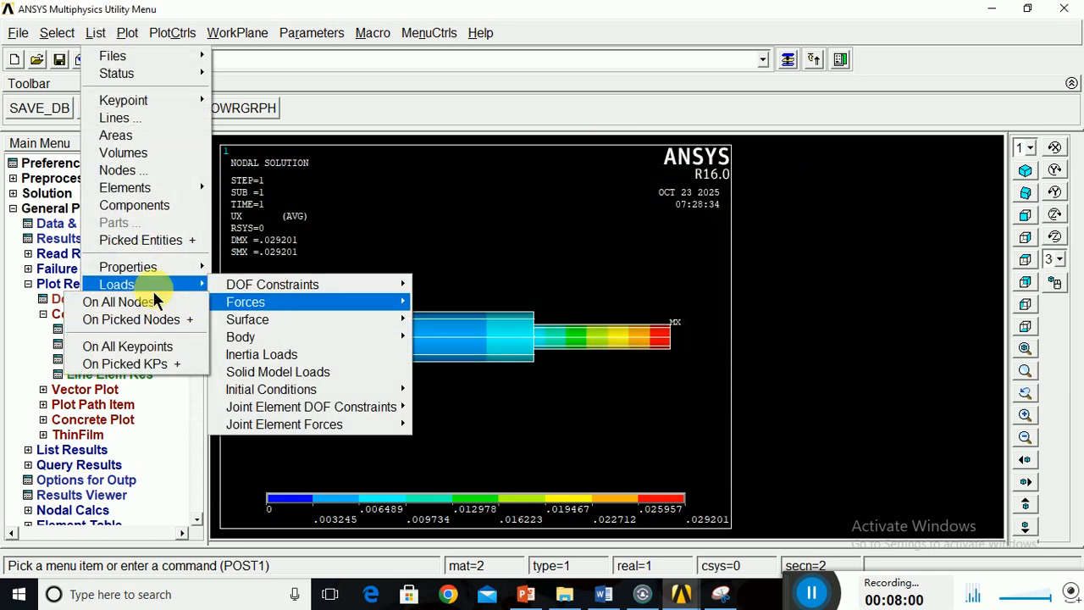
mouse_move(171, 305)
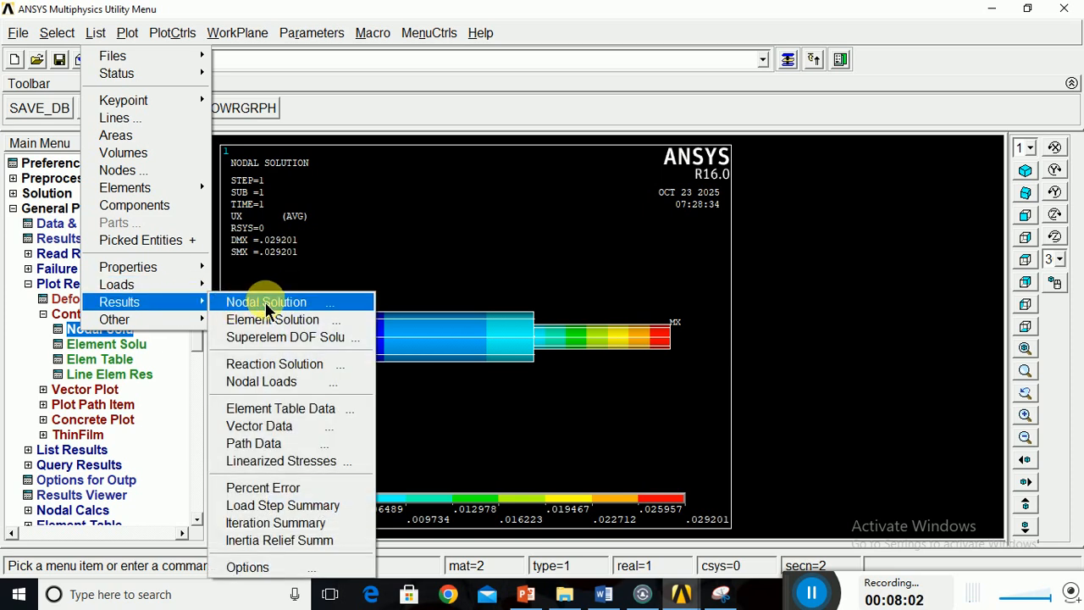
click(271, 317)
click(449, 226)
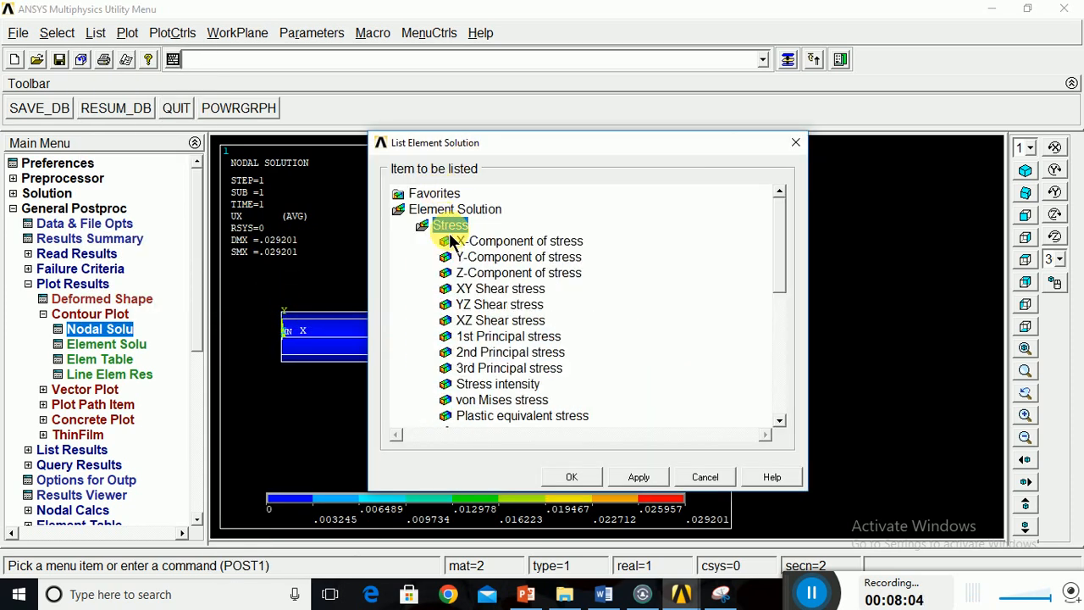
click(479, 242)
click(567, 481)
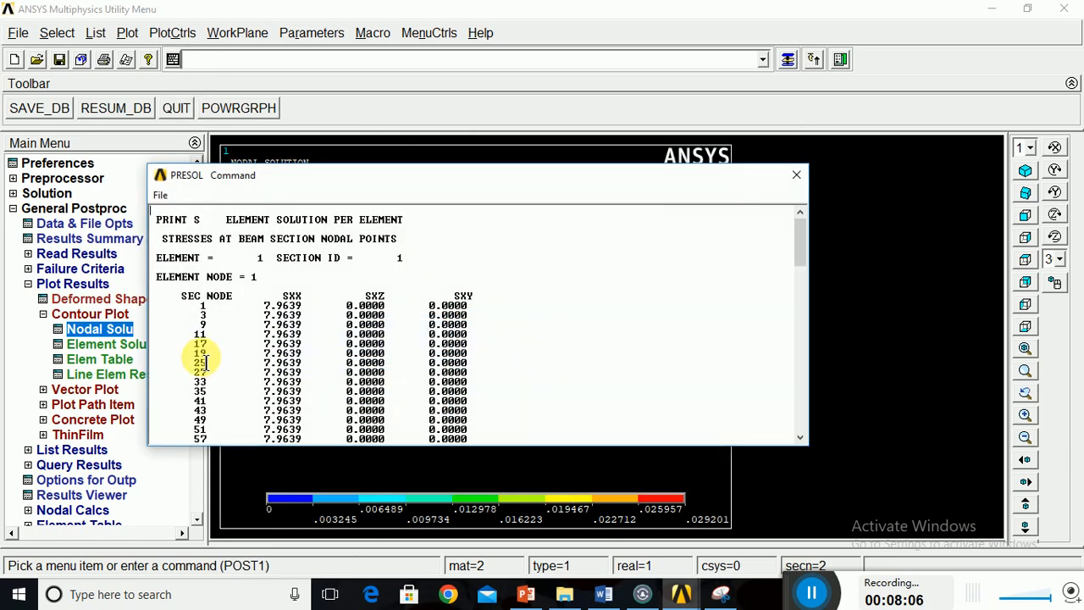
drag(572, 180, 628, 156)
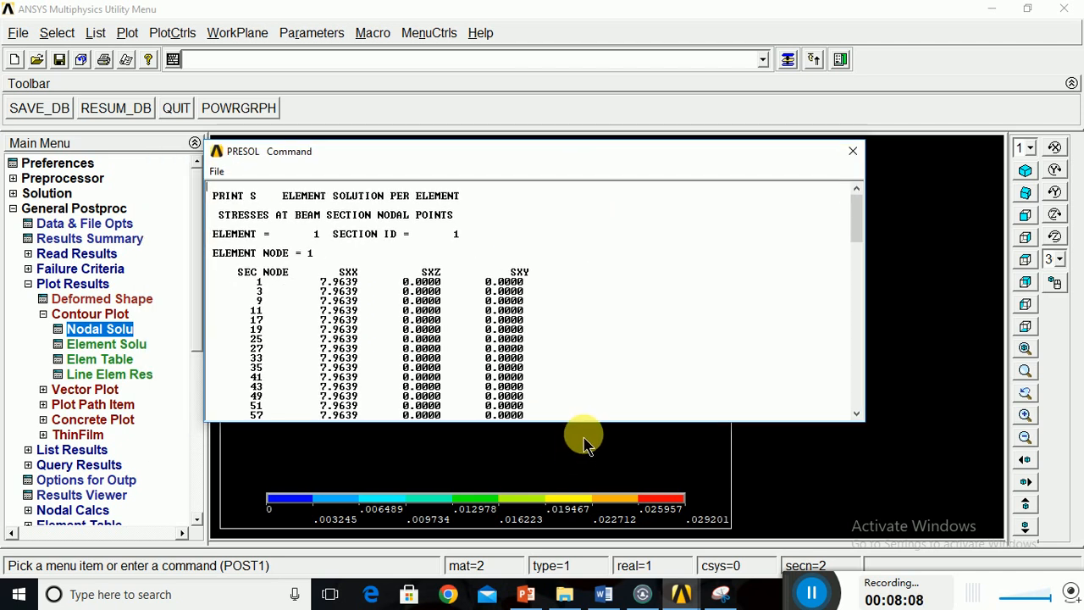
Close the current stress listing, list the element solution for the X-component of stress again, examine it to the end and close it.
drag(600, 435, 599, 511)
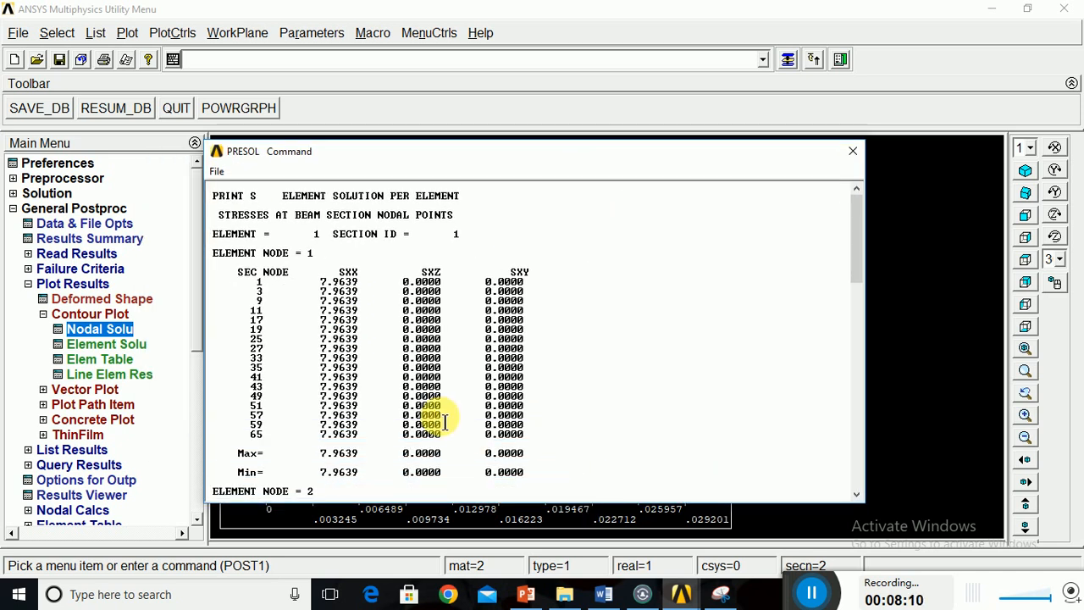
click(854, 152)
click(96, 34)
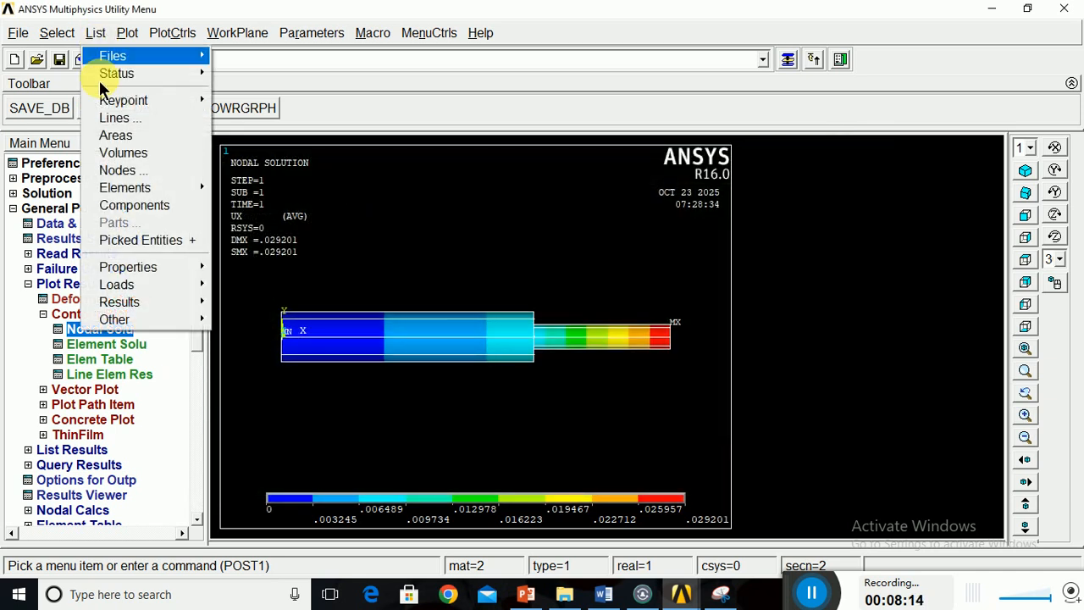
mouse_move(152, 309)
click(263, 318)
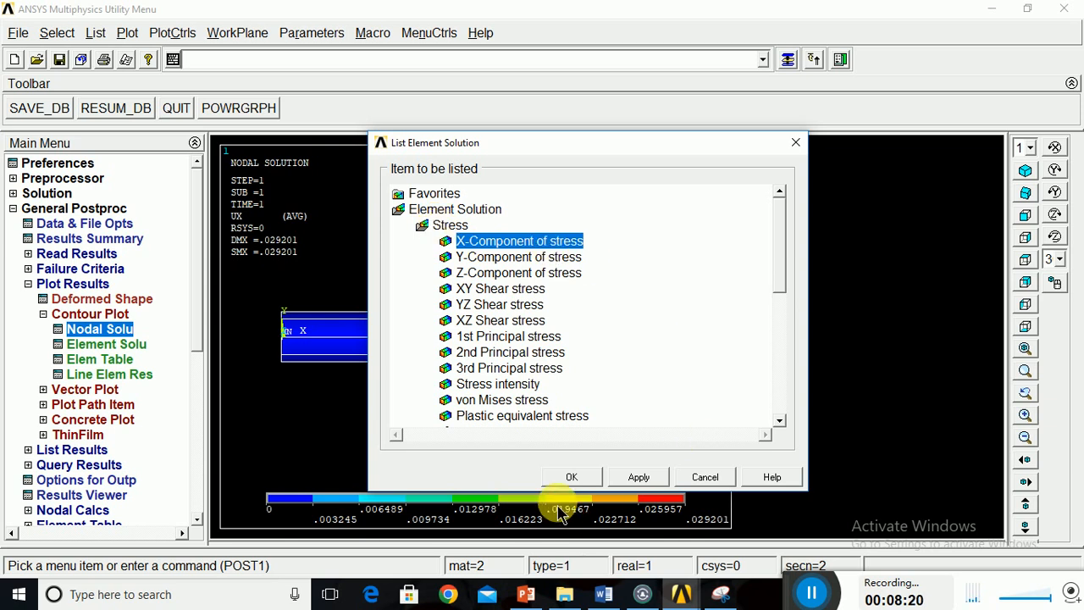
click(593, 481)
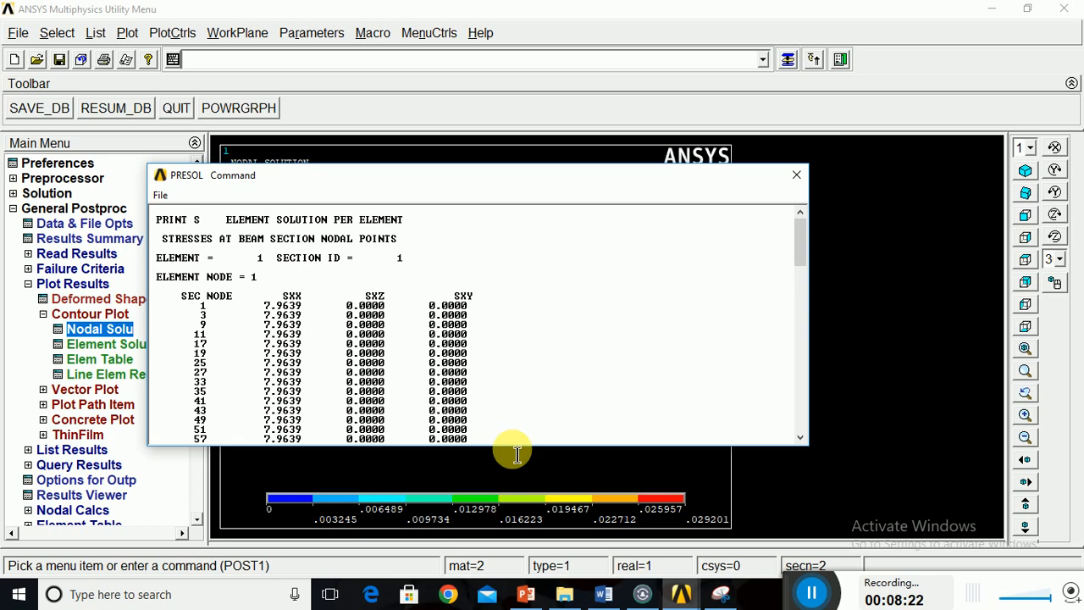
drag(515, 461, 515, 560)
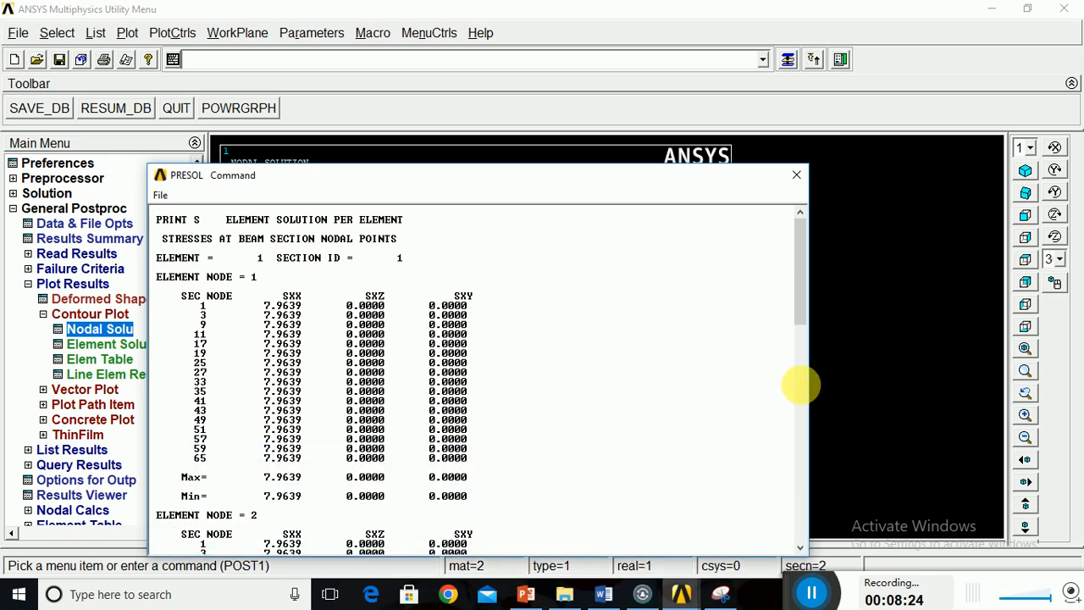
drag(800, 292, 817, 528)
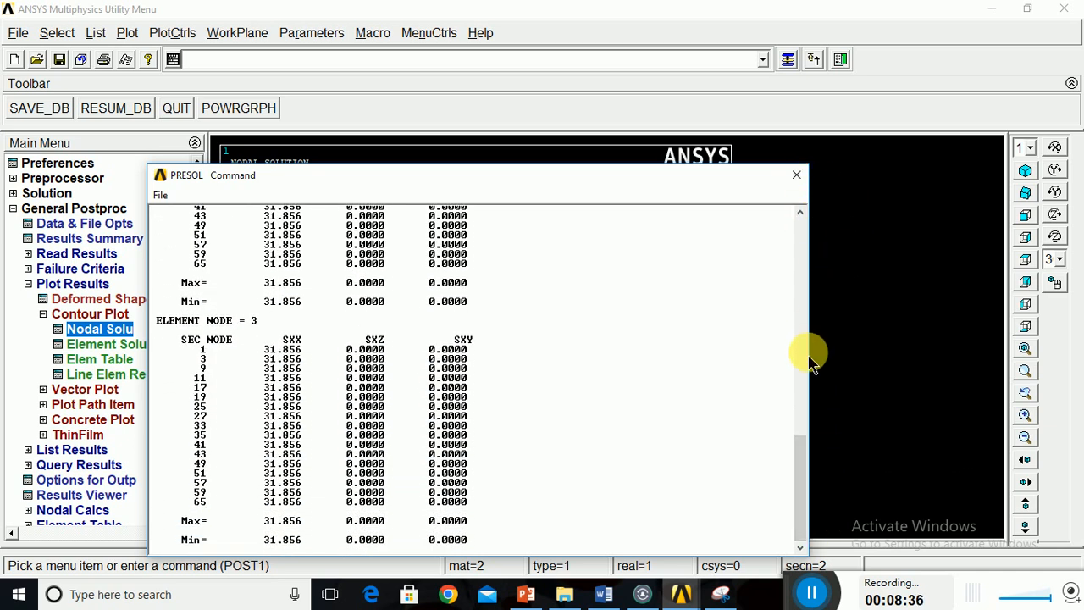
click(797, 179)
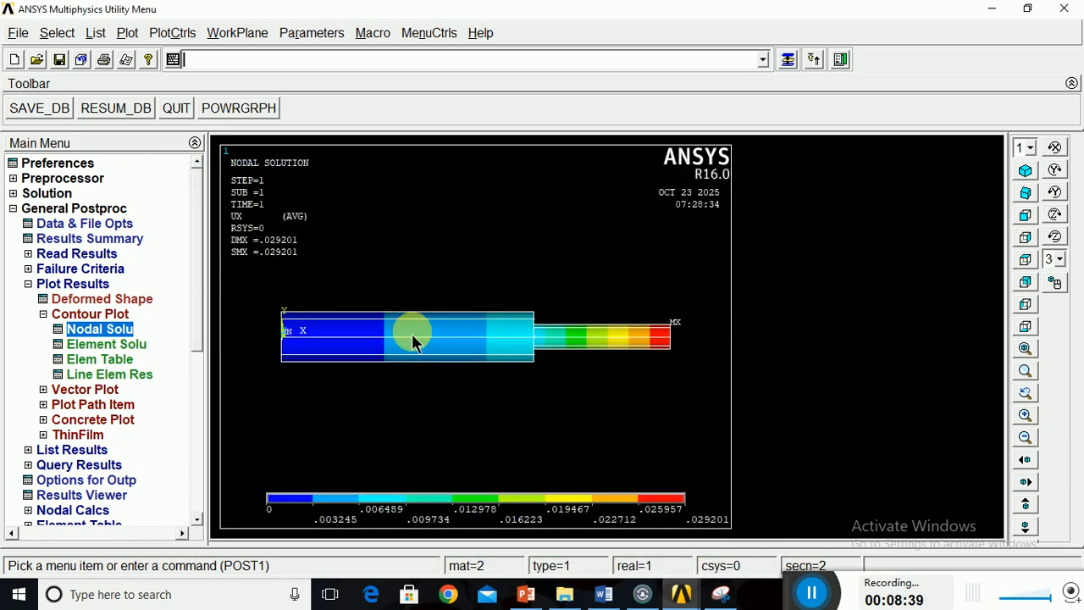
click(97, 41)
mouse_move(159, 302)
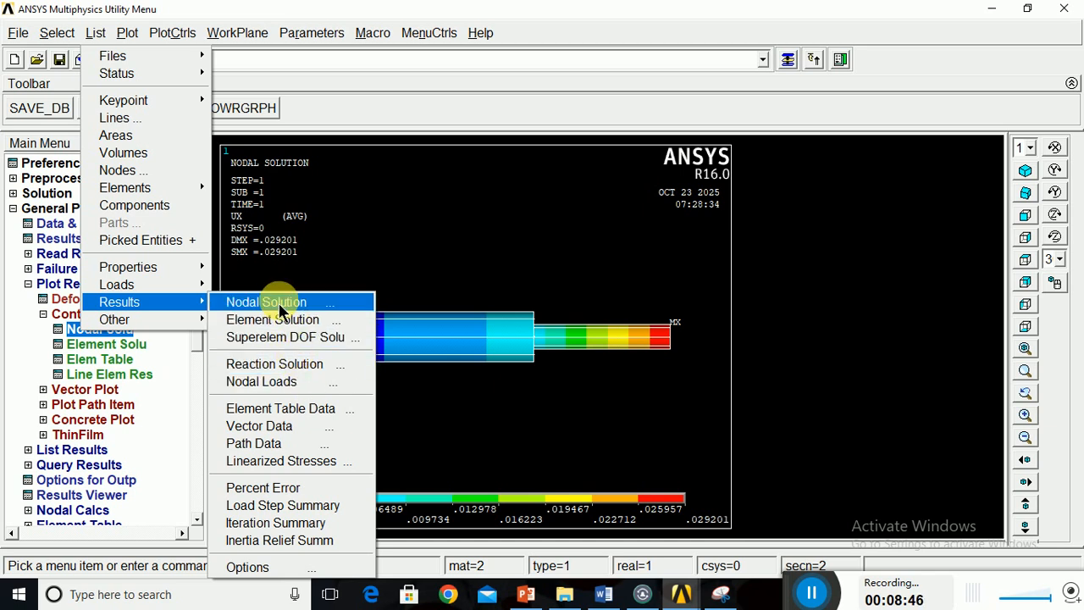
click(452, 288)
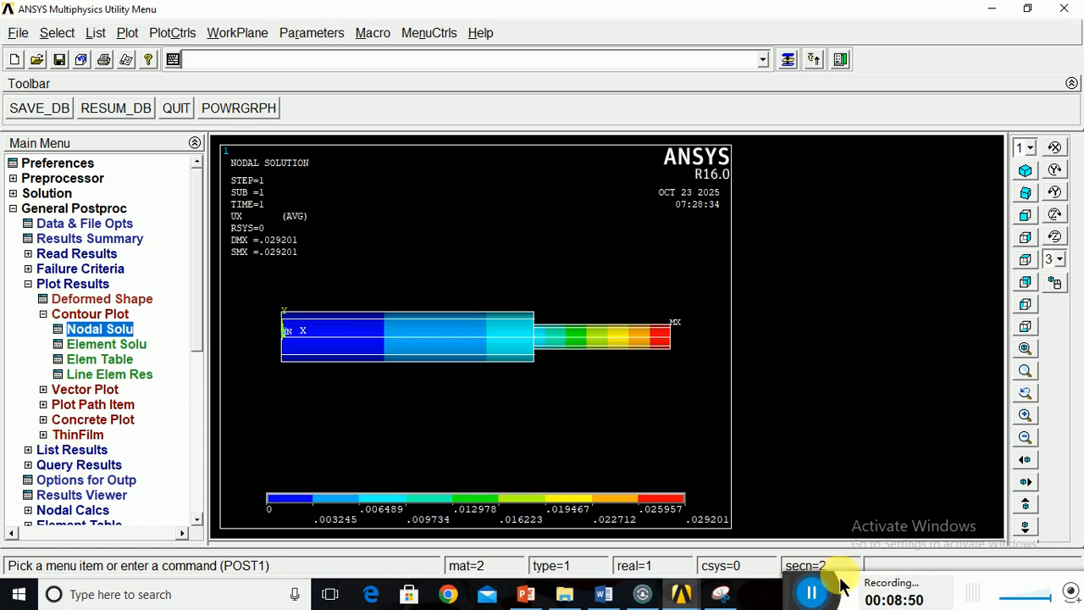
Plot the element solution contour of the X-component of stress with the deformed shape only and an auto-calculated scale factor.
click(922, 588)
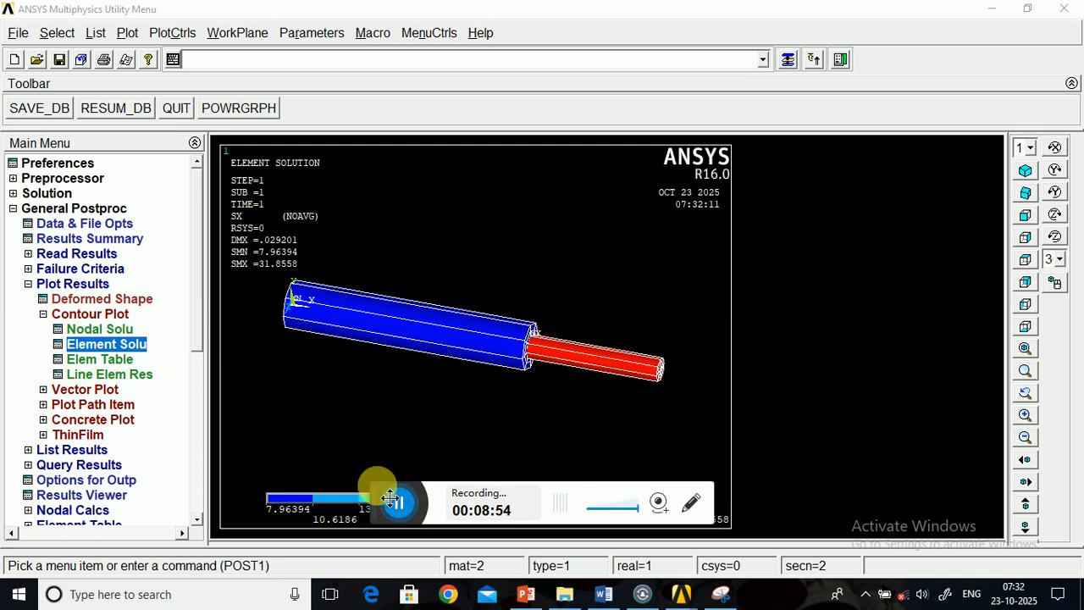
drag(389, 500, 771, 513)
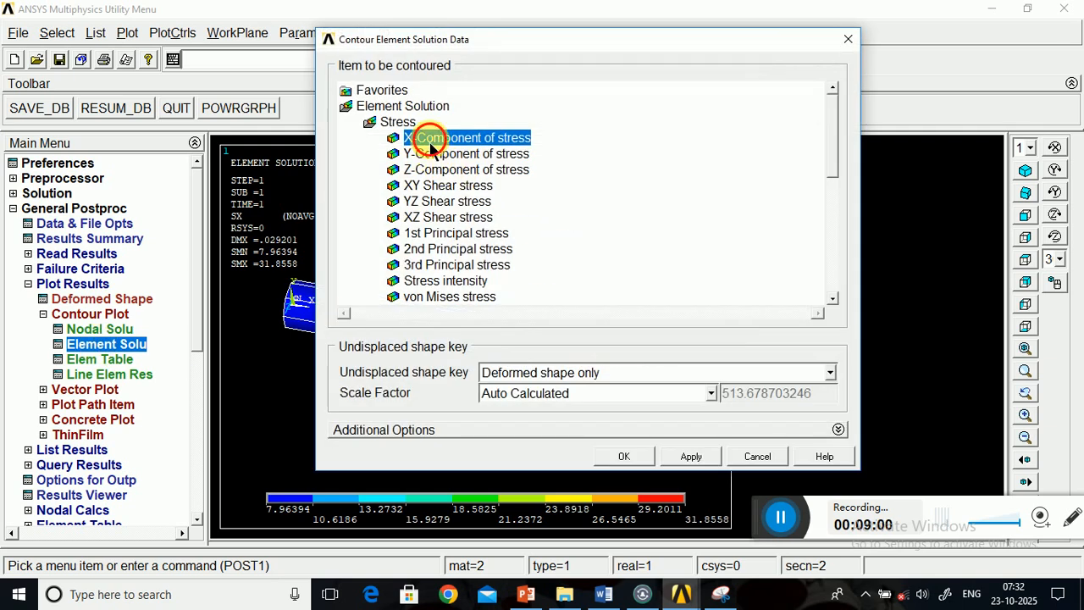
click(625, 457)
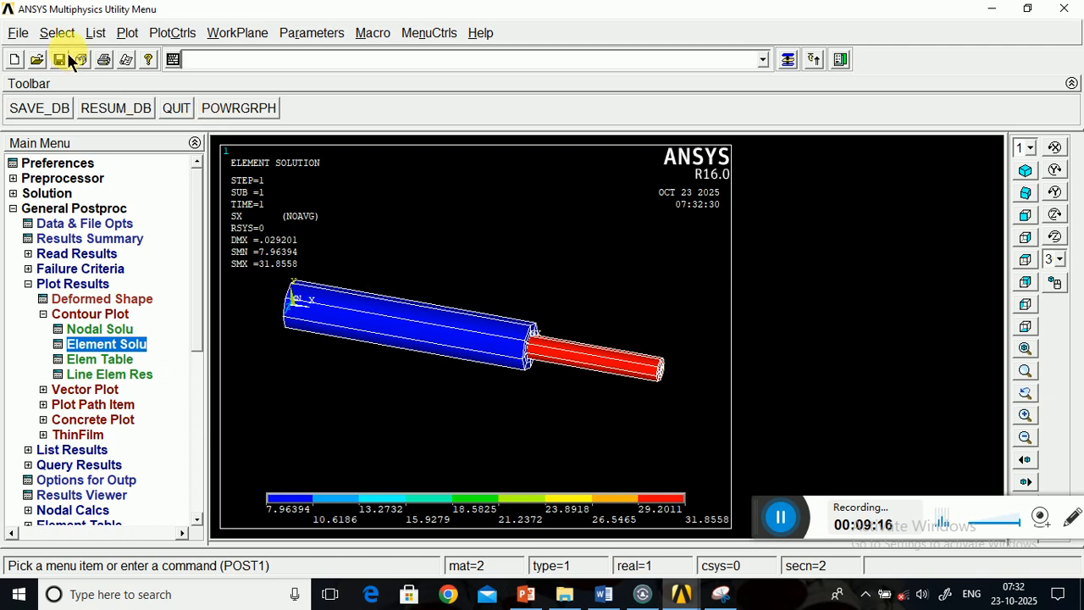
List the element solution for the X-component of stress and enlarge the listing window to show more rows.
click(95, 33)
mouse_move(176, 303)
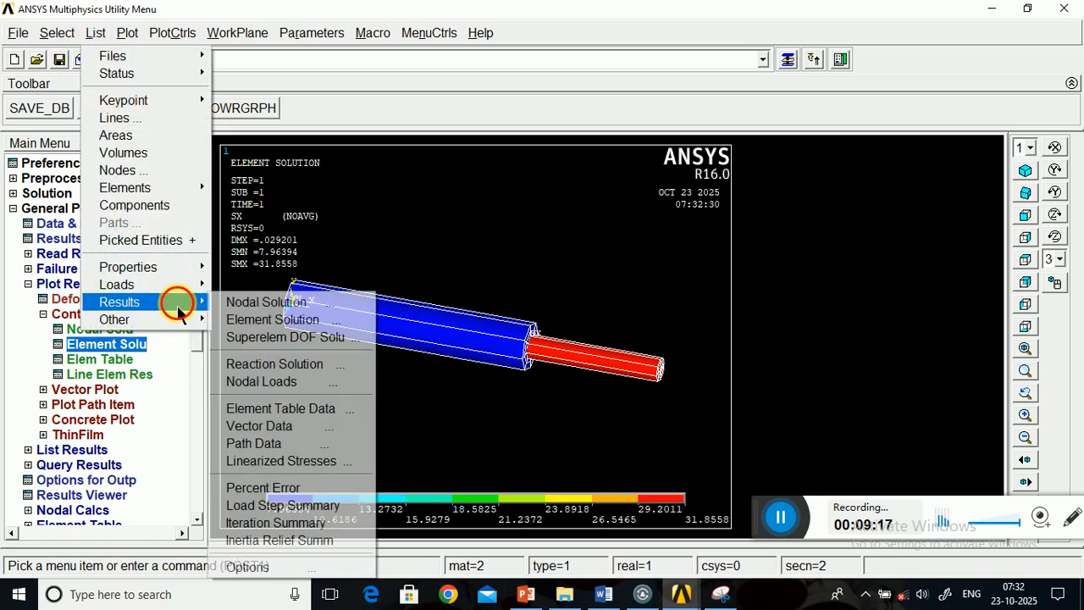
click(270, 320)
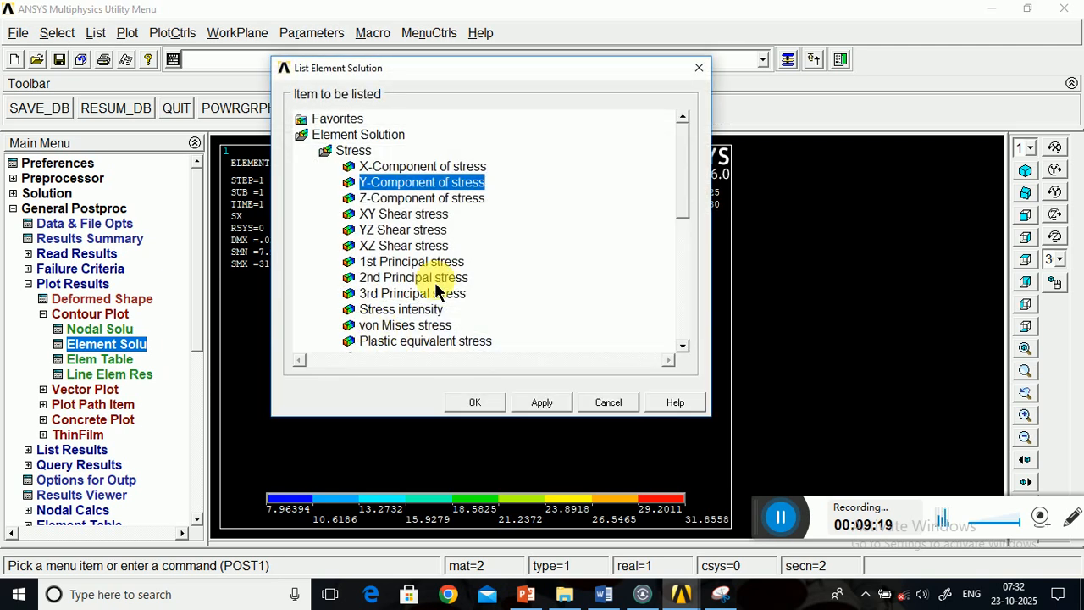
click(378, 169)
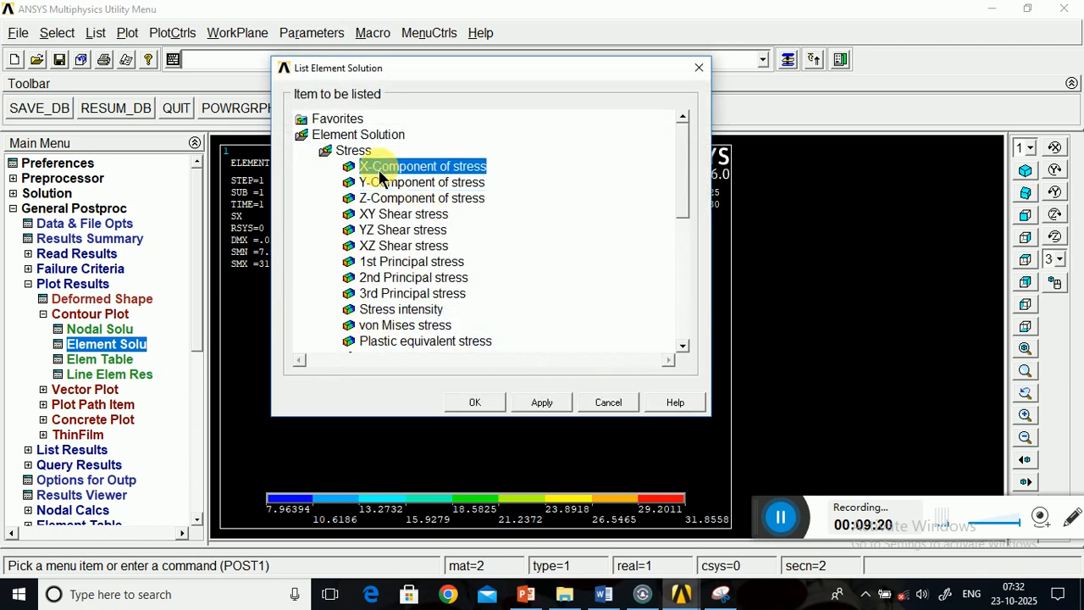
click(482, 402)
drag(516, 179, 552, 128)
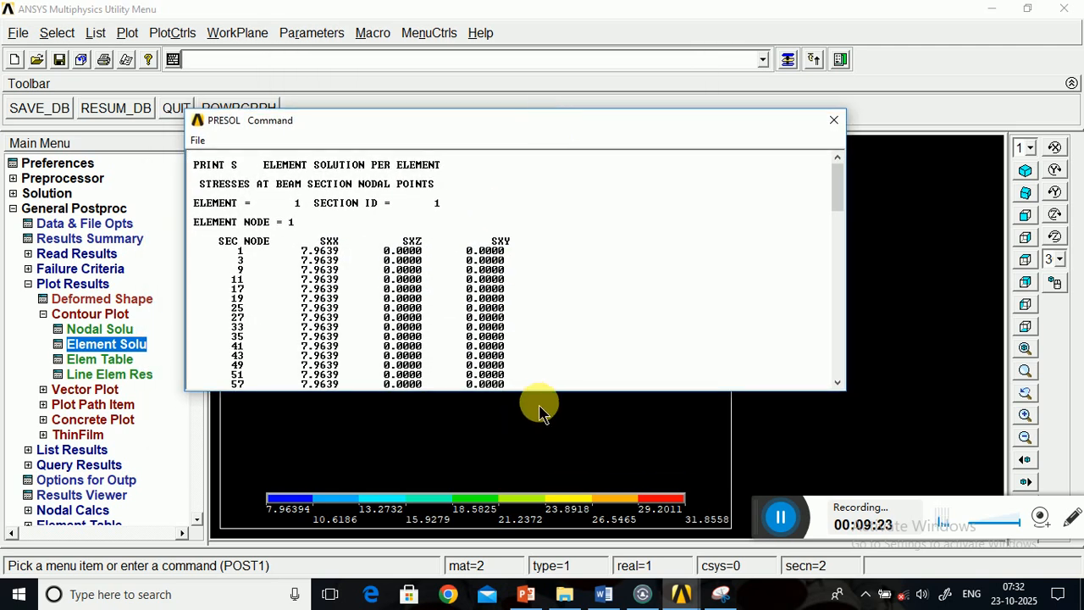
drag(551, 404, 517, 513)
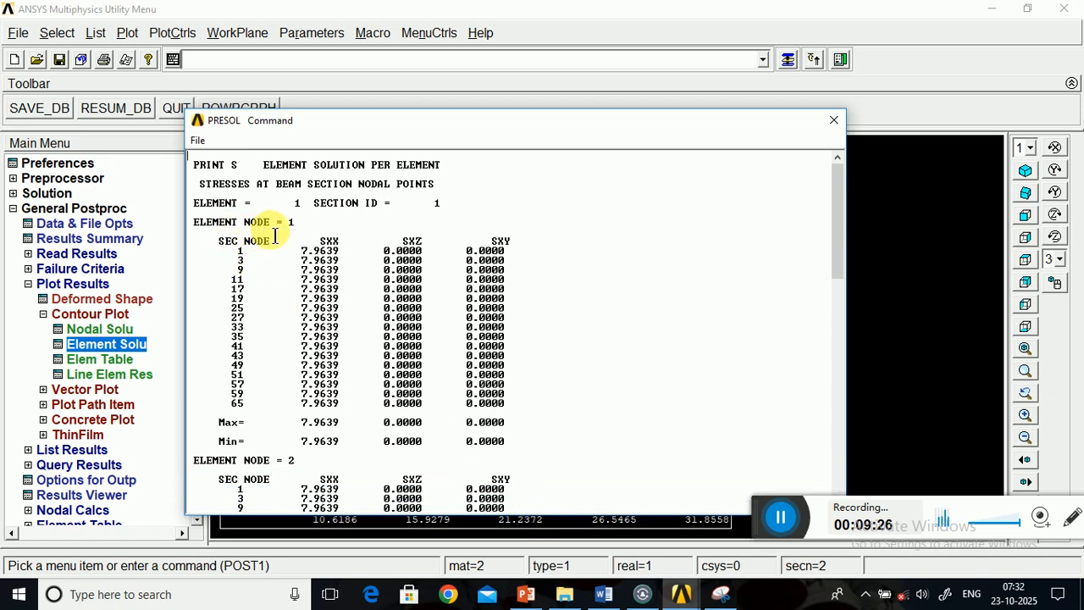
Examine the SXX values of element 1 in the listing and compare them with the stress contour plot.
drag(278, 203, 447, 208)
drag(295, 251, 319, 430)
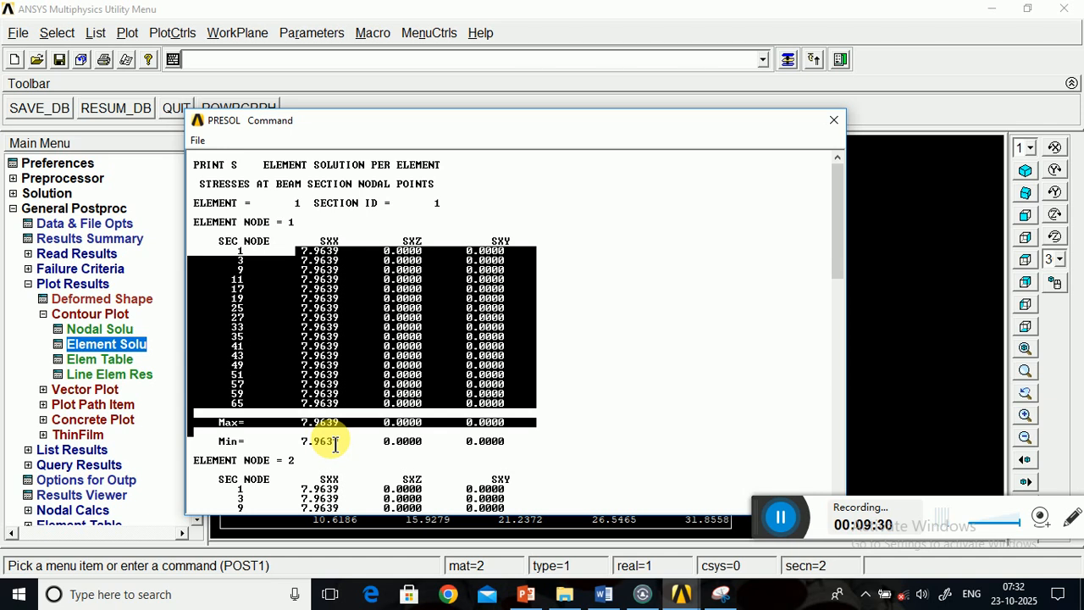
click(229, 263)
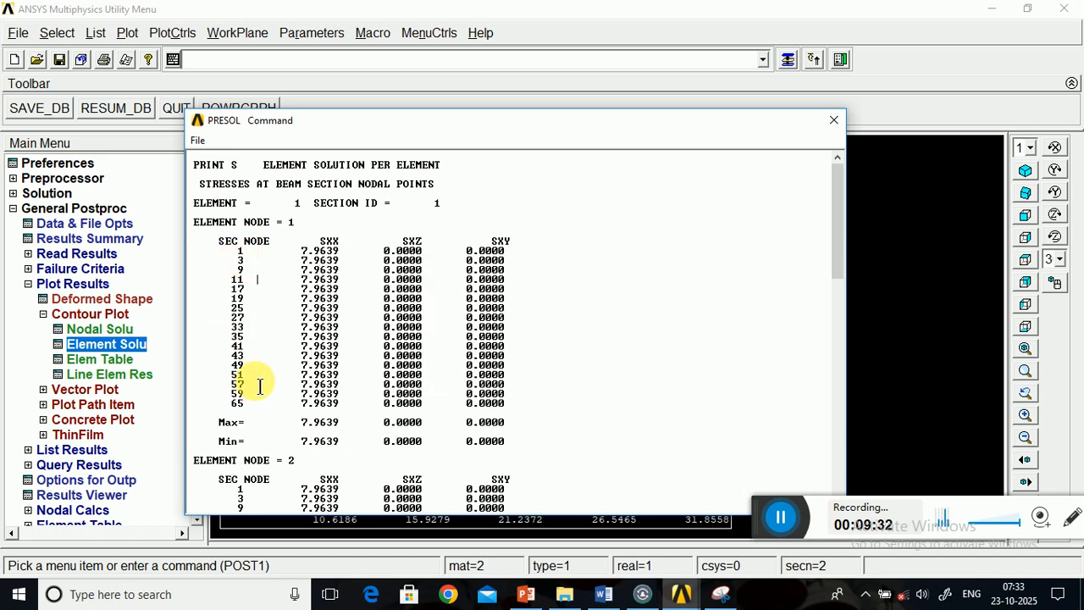
drag(469, 121, 469, 450)
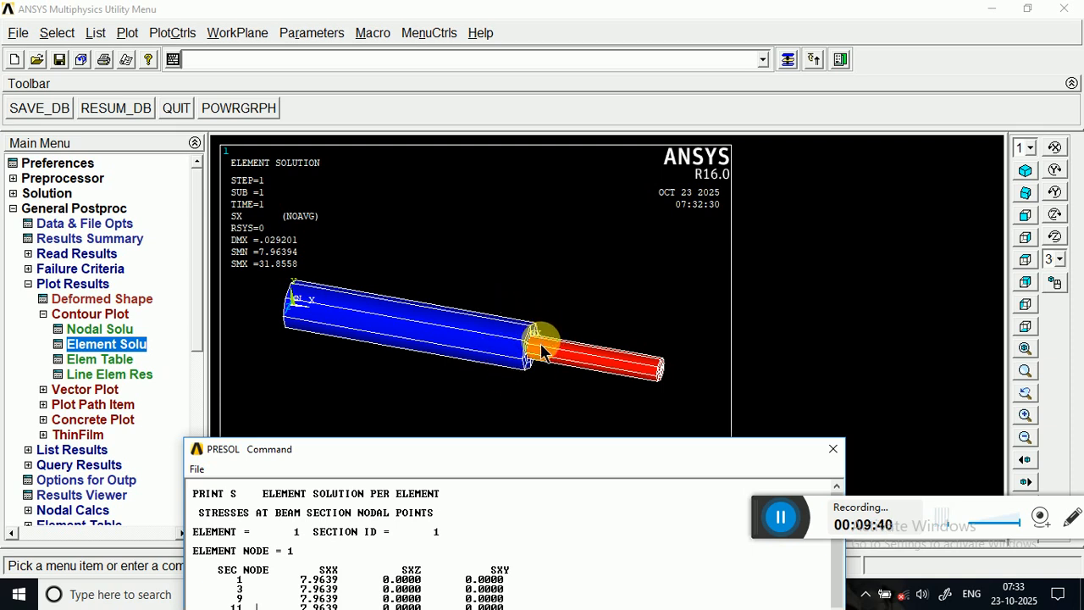
drag(482, 451, 575, 196)
Examine the SXX values of element 2 at element nodes 2 and 3, and close the stress listing.
scroll(500, 526, down, 2)
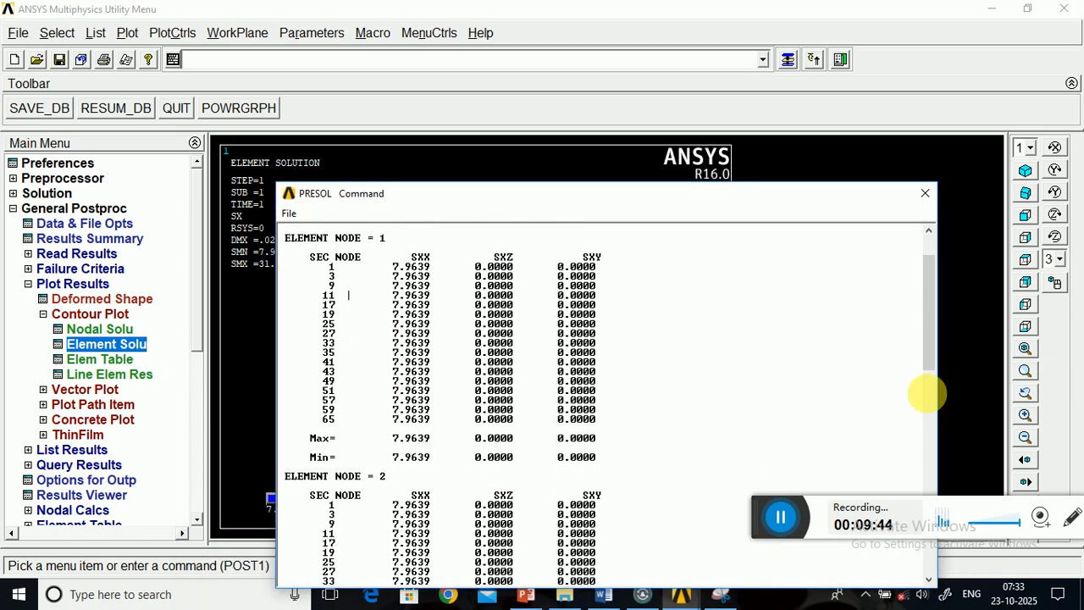
drag(932, 328, 899, 403)
drag(388, 266, 431, 449)
scroll(451, 546, down, 2)
scroll(441, 508, down, 6)
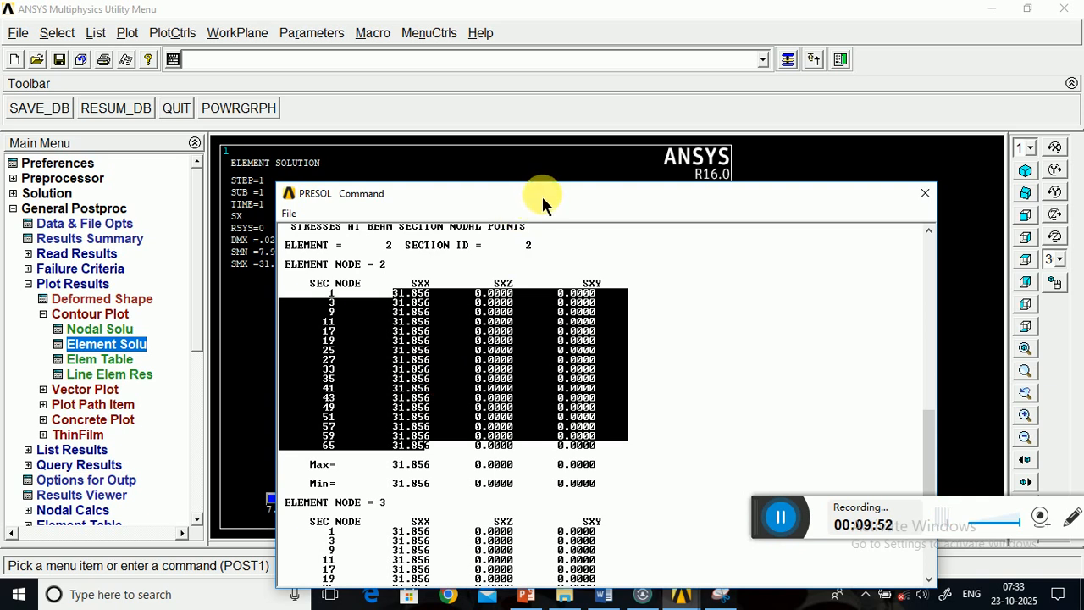
drag(610, 201, 463, 220)
scroll(316, 446, down, 5)
scroll(334, 460, up, 2)
scroll(351, 472, up, 5)
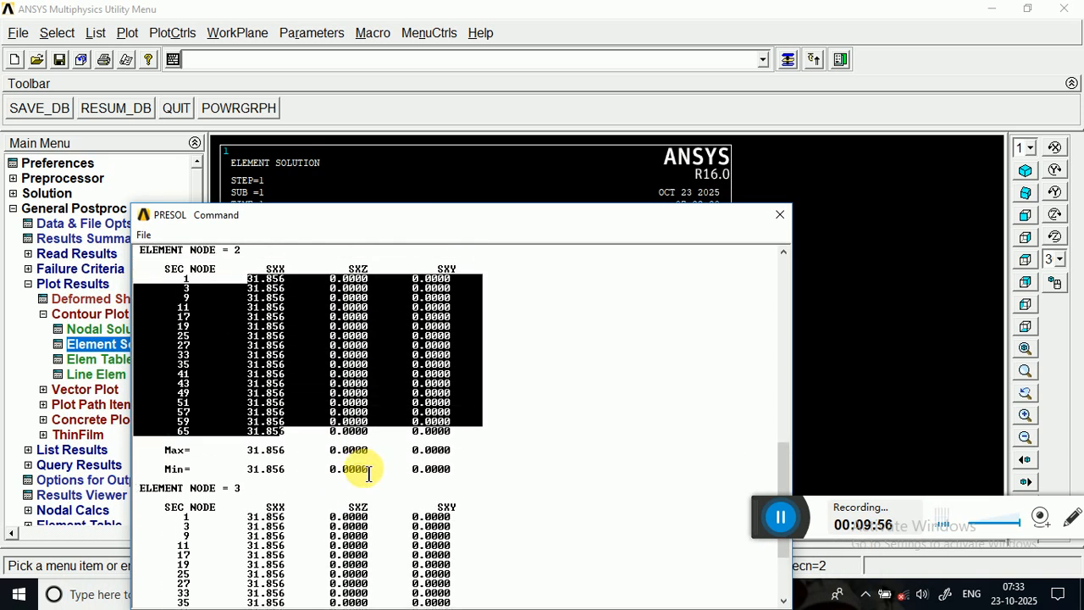
click(780, 216)
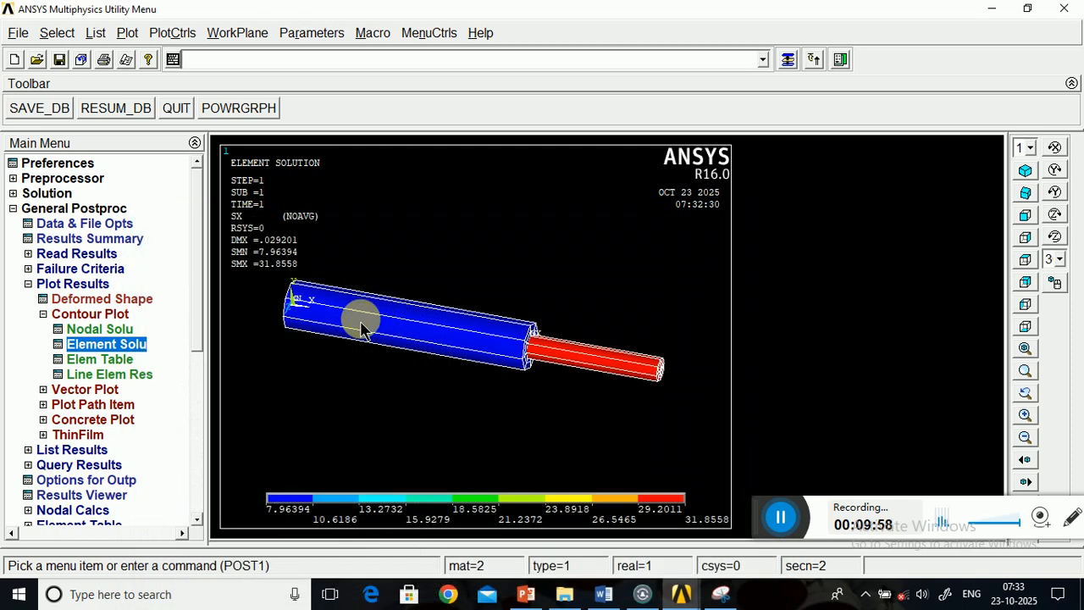